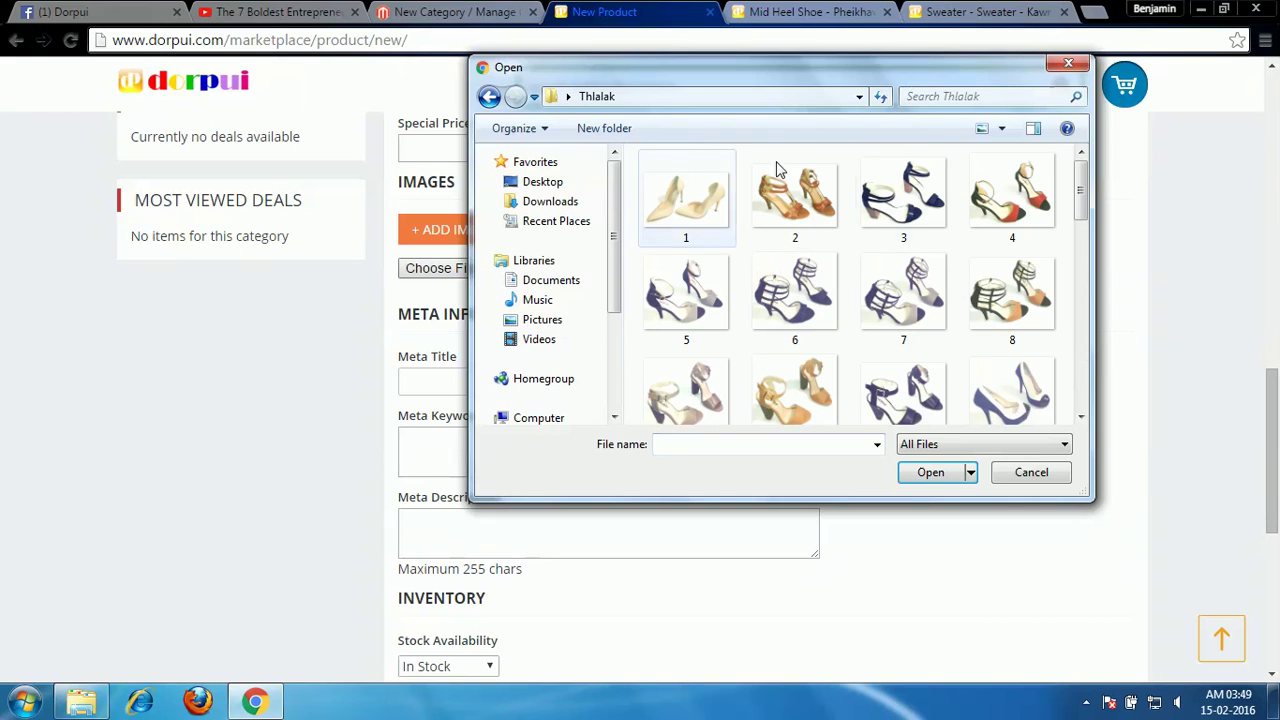
Attach ab.png from the Desktop's Products folder as the new product's image.
click(489, 96)
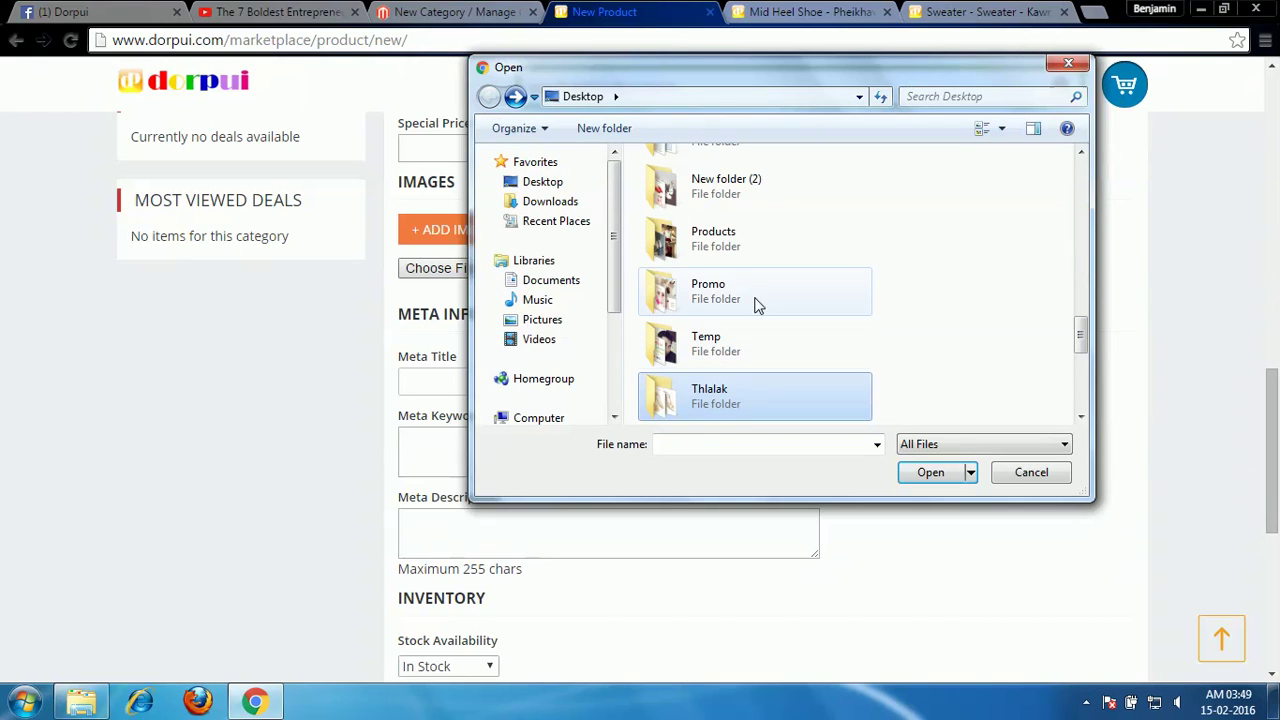
double_click(757, 248)
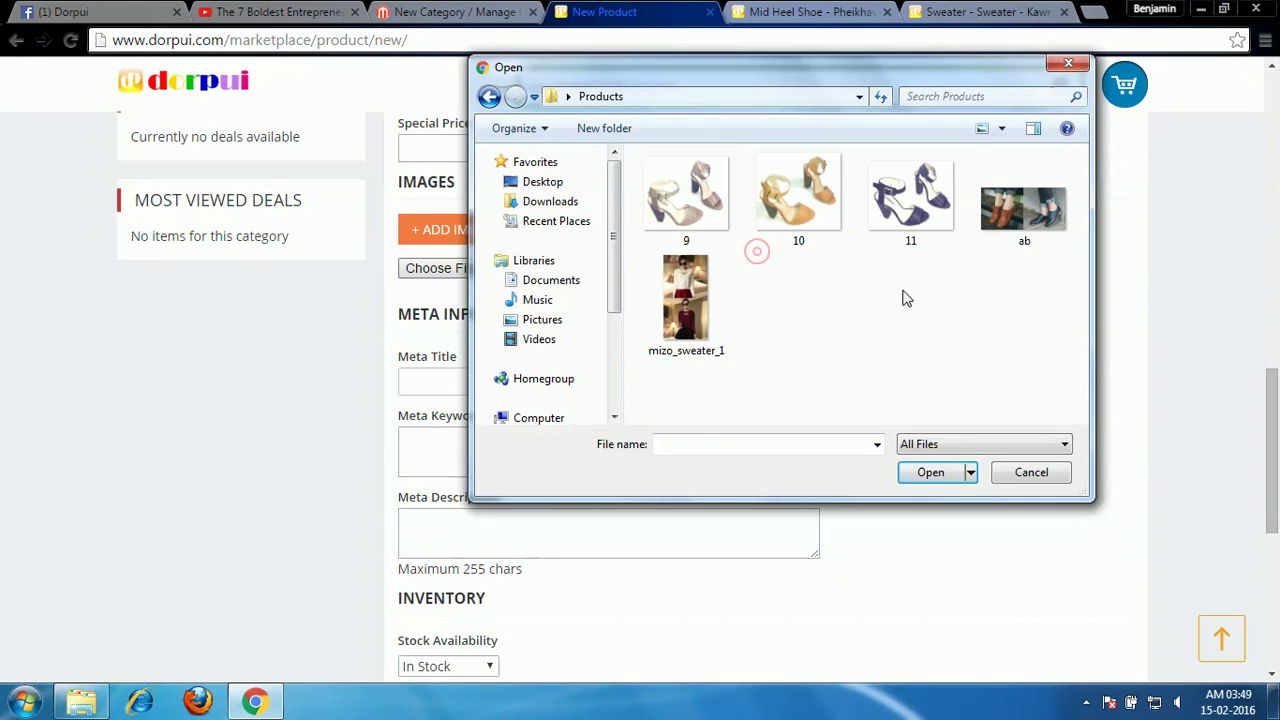
click(1024, 220)
click(950, 473)
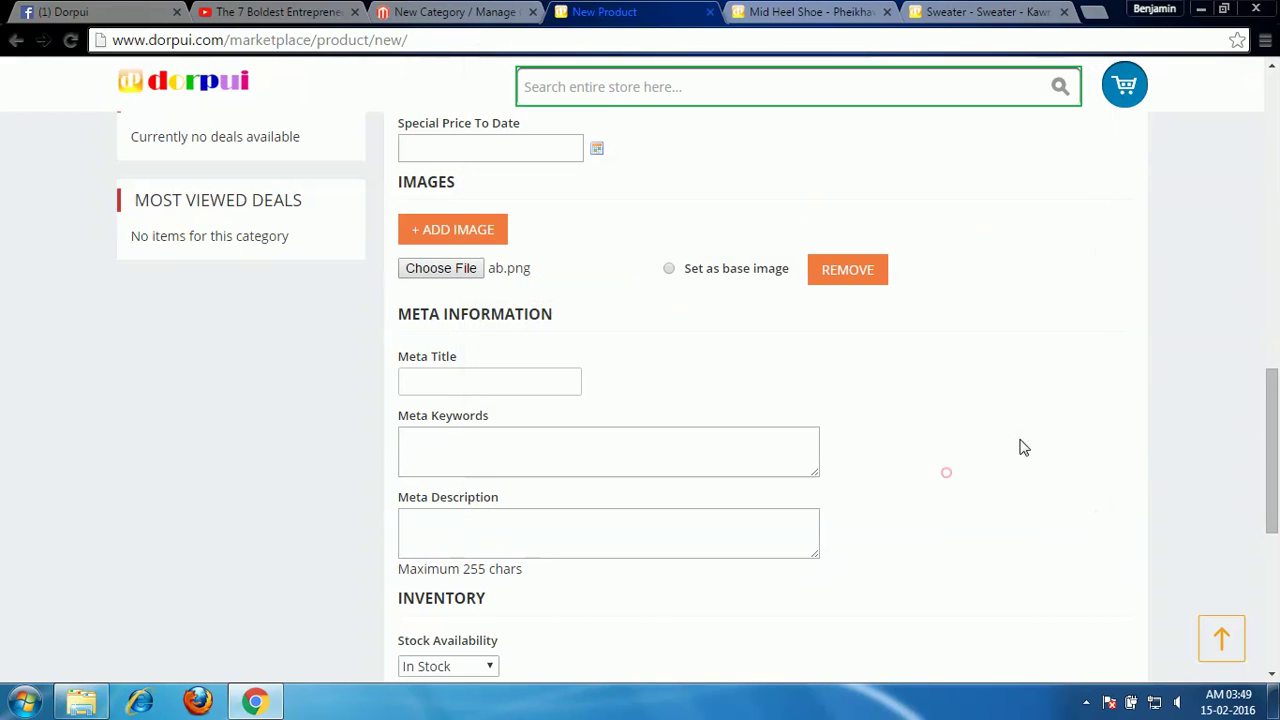
Save the new product with Stock Availability left at In Stock.
drag(1274, 490, 1275, 517)
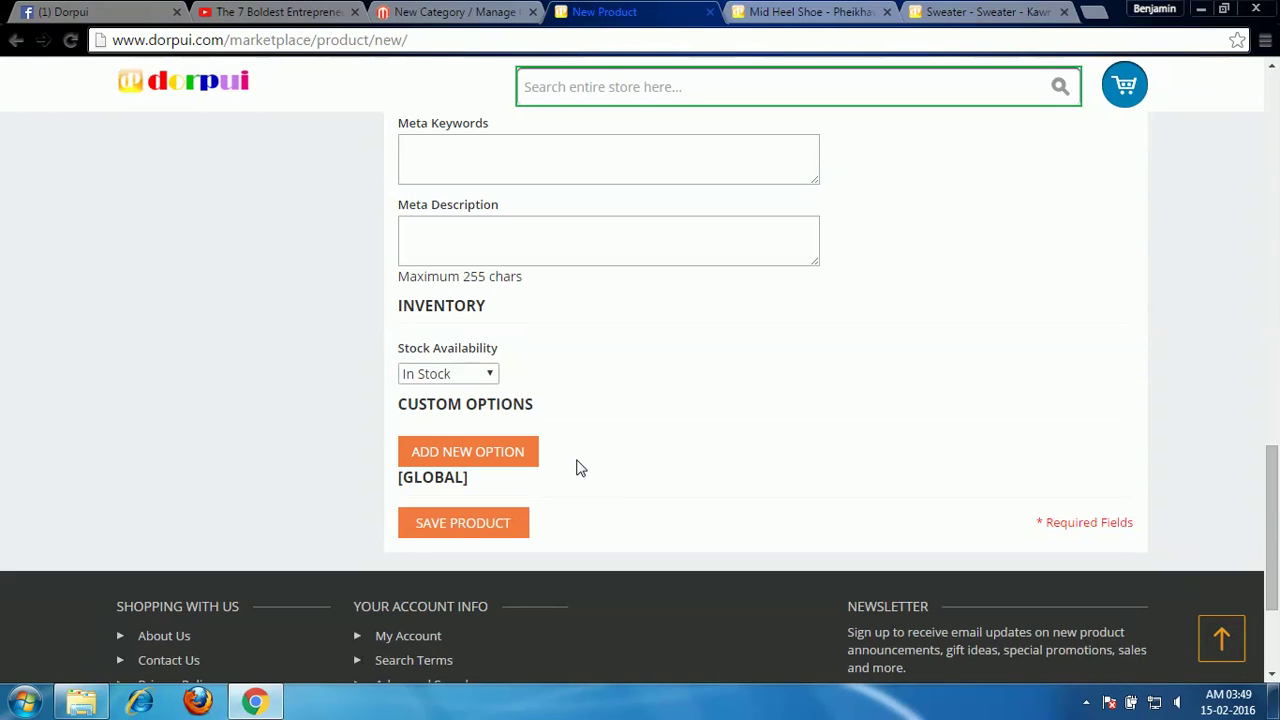
click(511, 526)
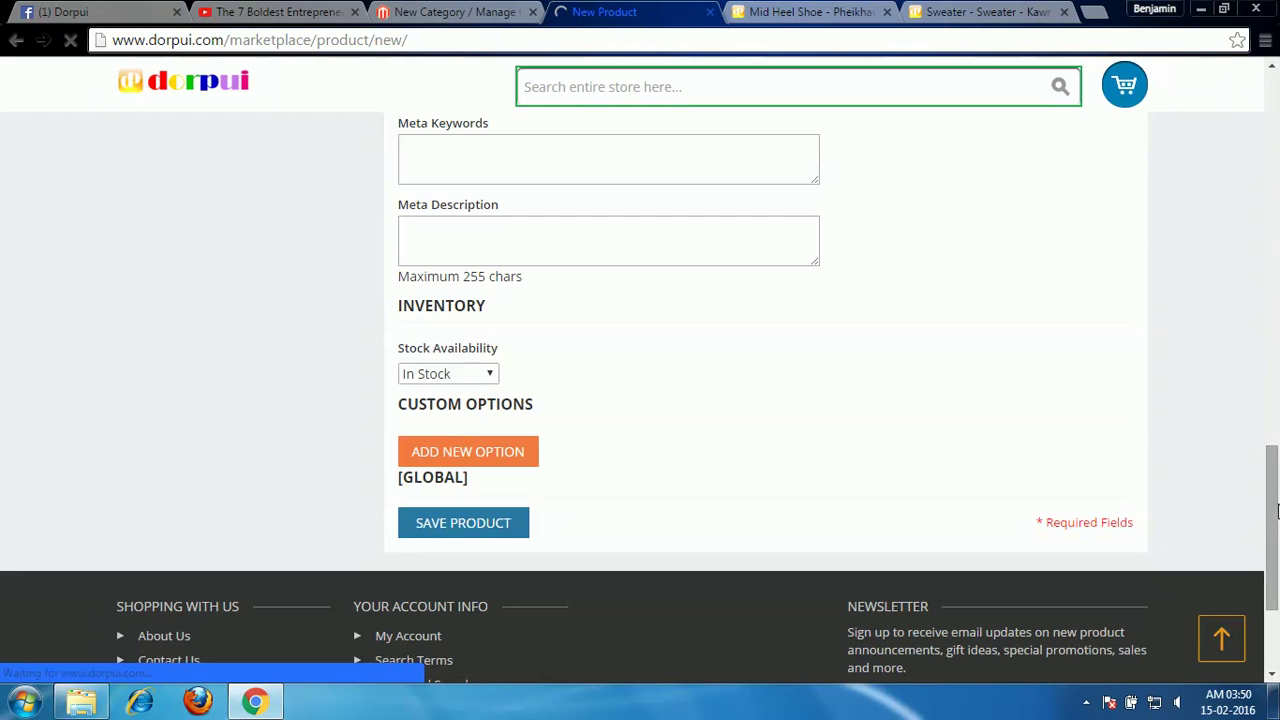
drag(1277, 512, 1277, 461)
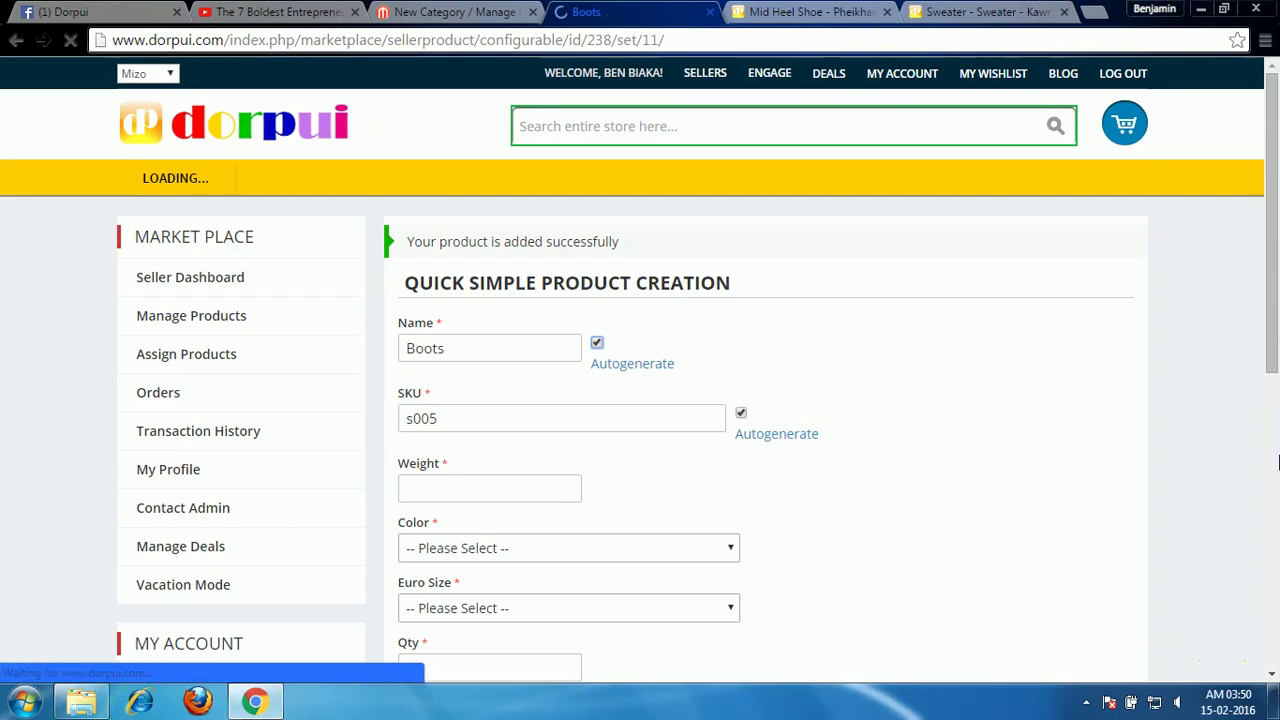
View the ab picture from the Products folder to check the shoe colors, and return to the product creation form.
drag(1273, 250, 1273, 312)
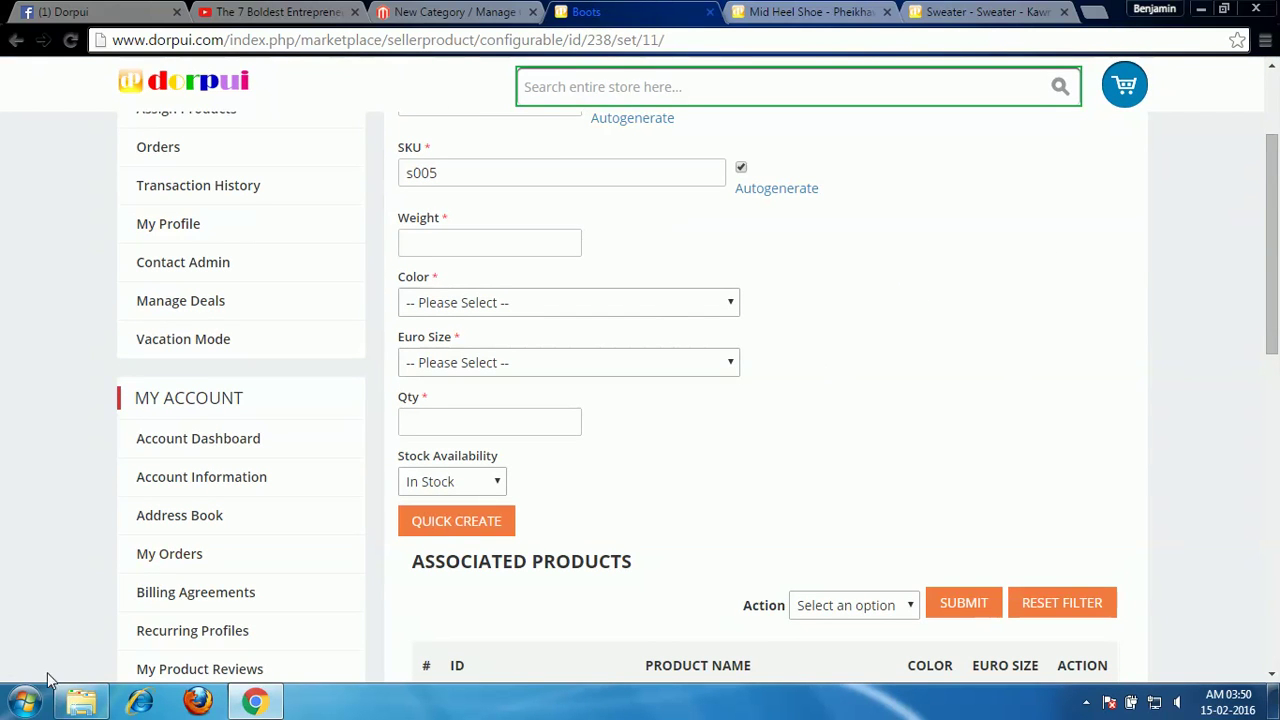
click(81, 702)
double_click(815, 235)
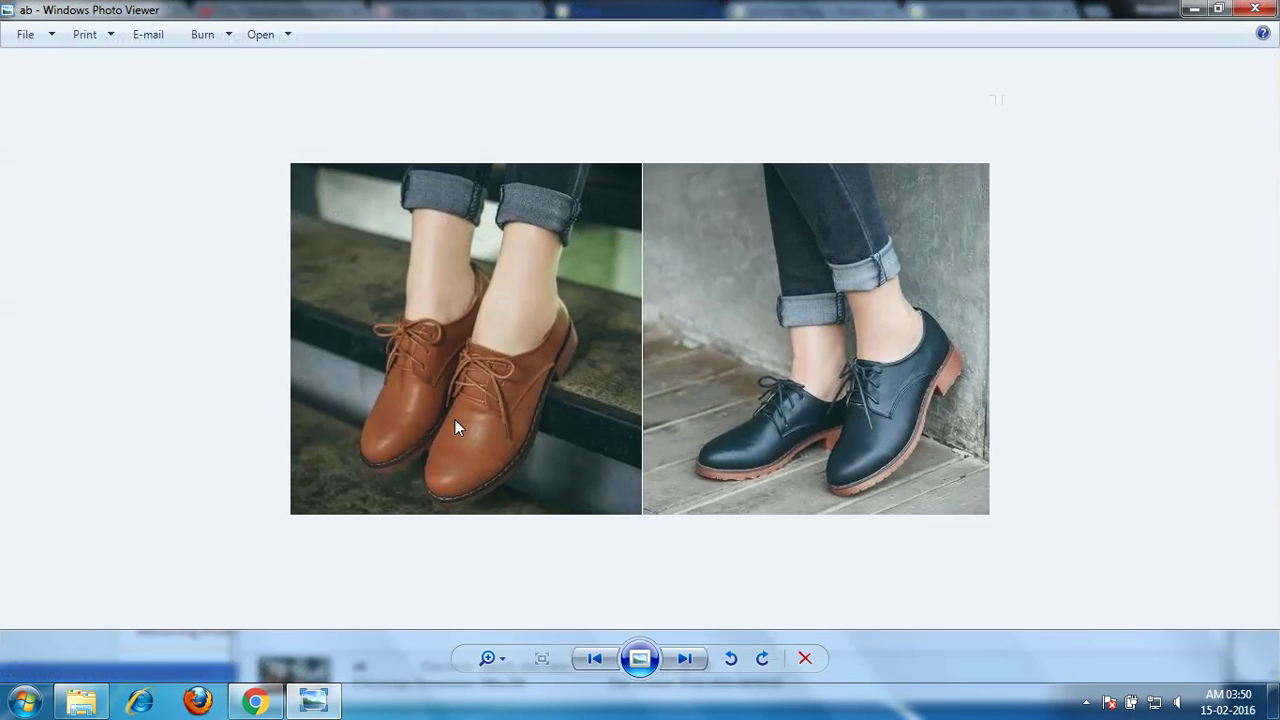
click(1255, 8)
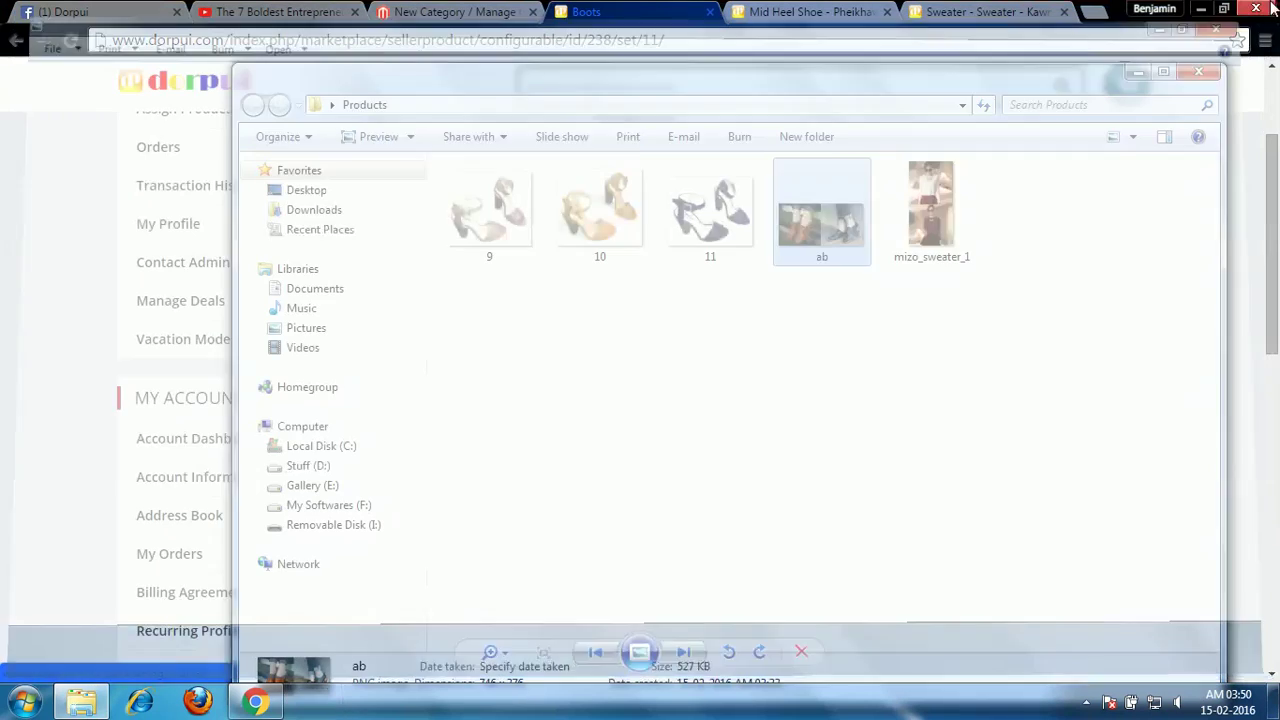
click(1139, 74)
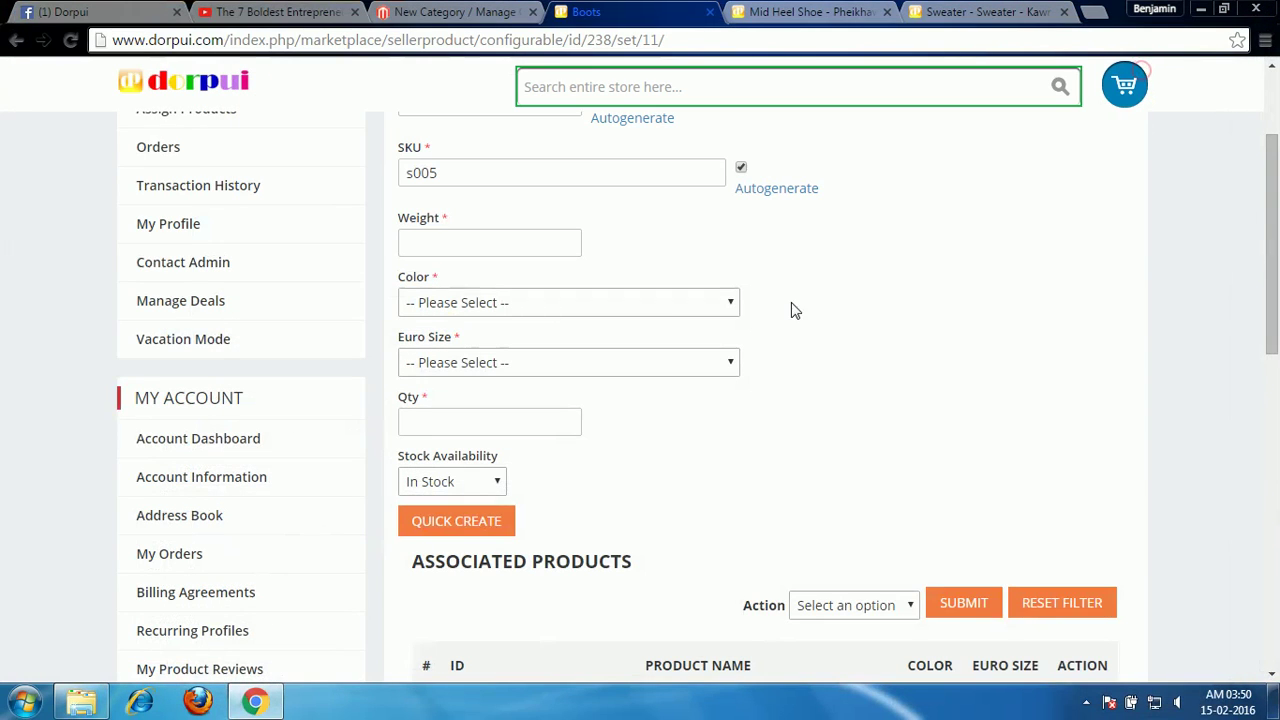
Set the associated product's color to Brown and its Euro size to 36, leaving the color price empty.
click(668, 311)
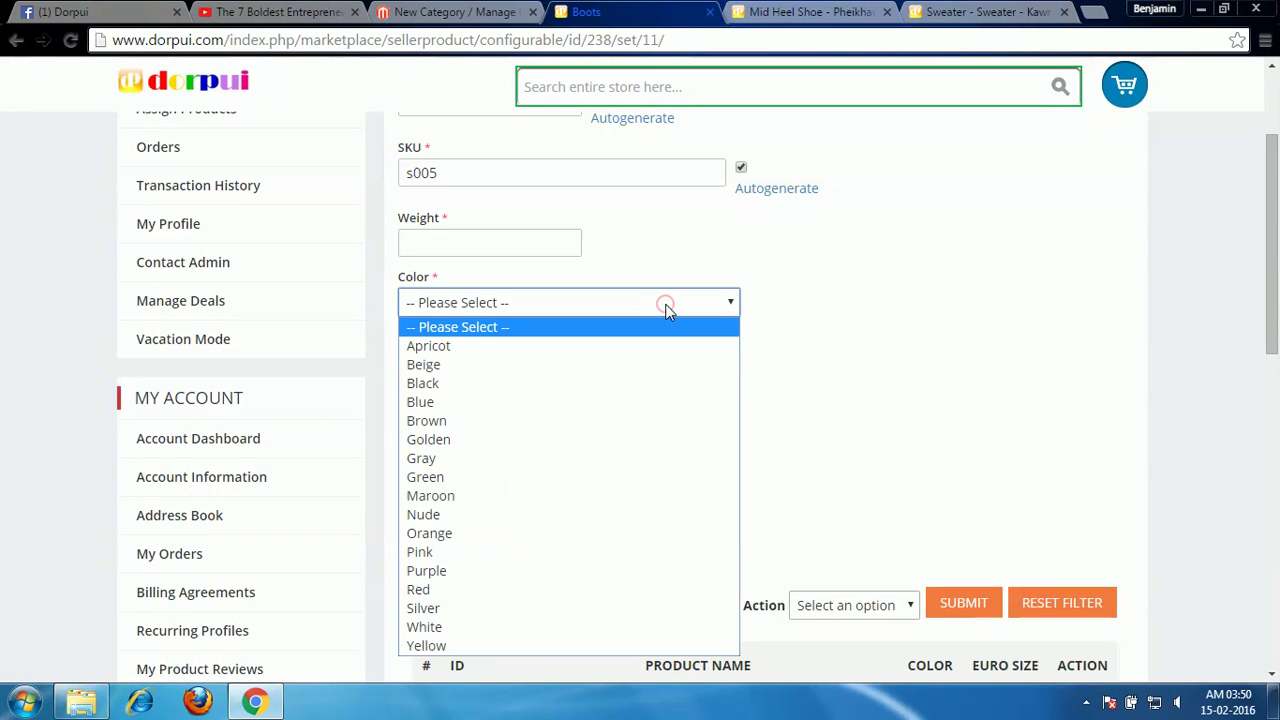
click(608, 428)
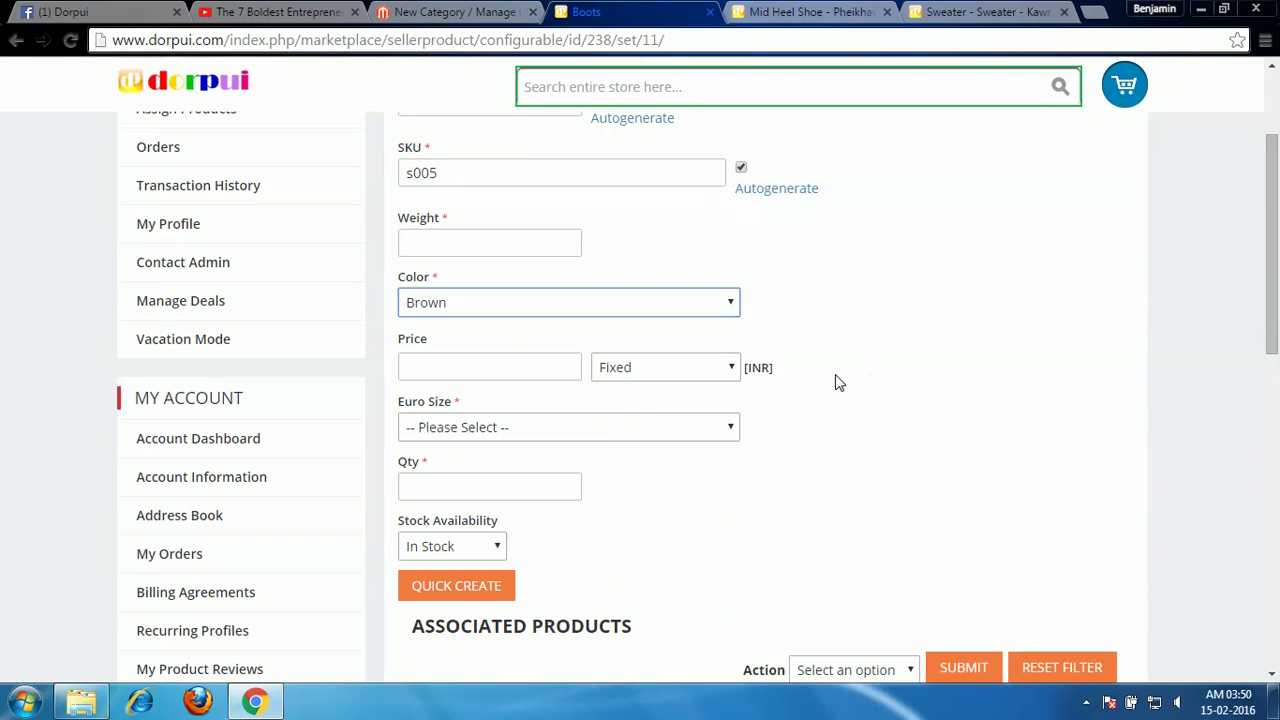
scroll(1276, 290, down, 1)
scroll(1276, 290, down, 1)
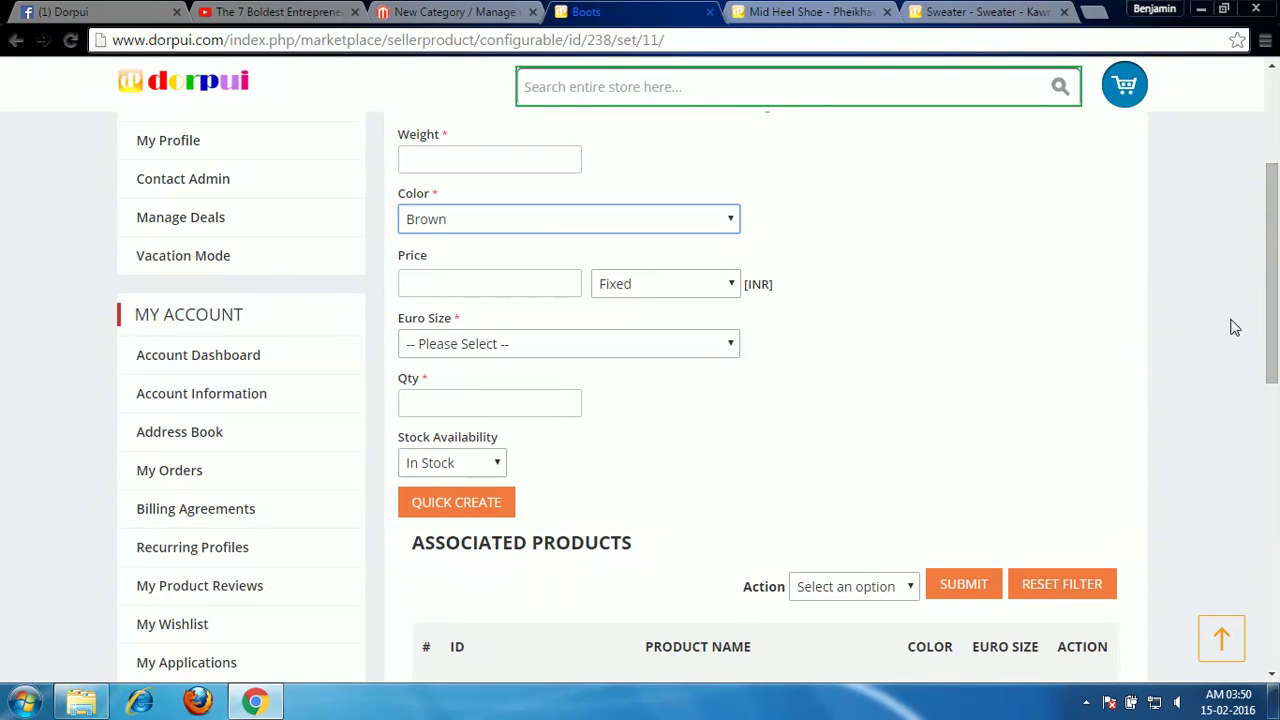
click(550, 282)
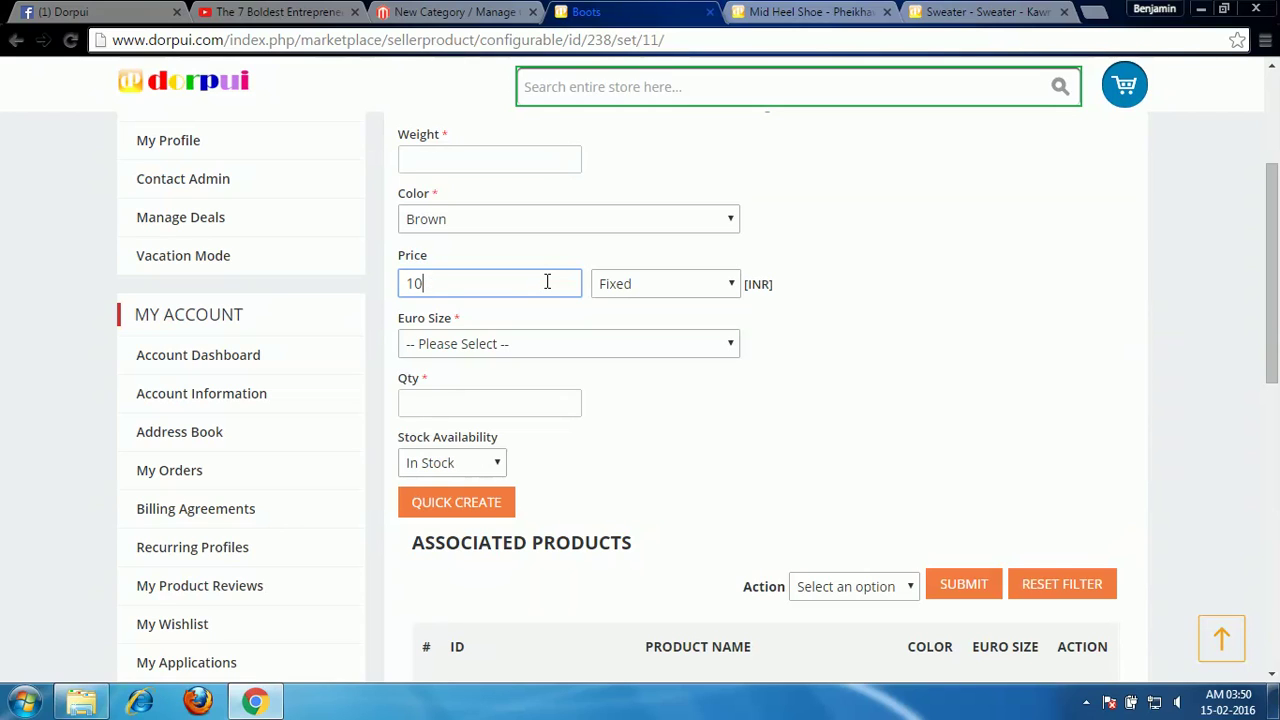
click(850, 252)
click(724, 345)
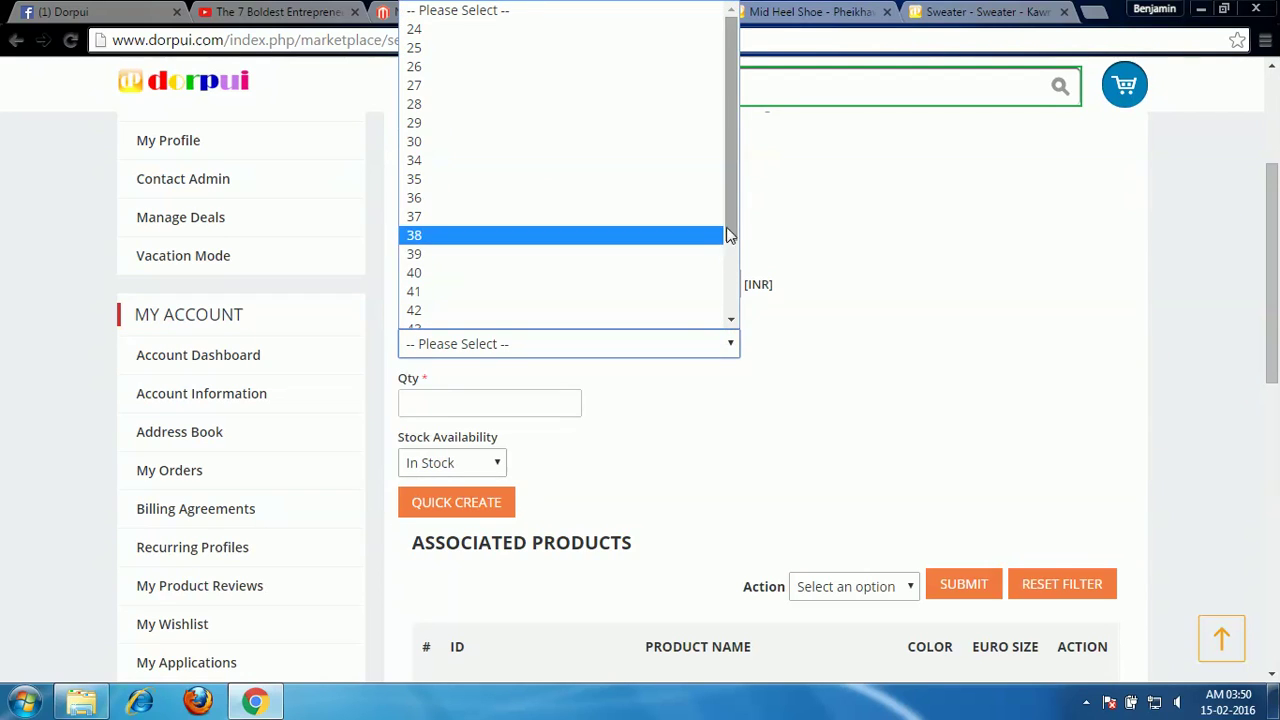
click(584, 199)
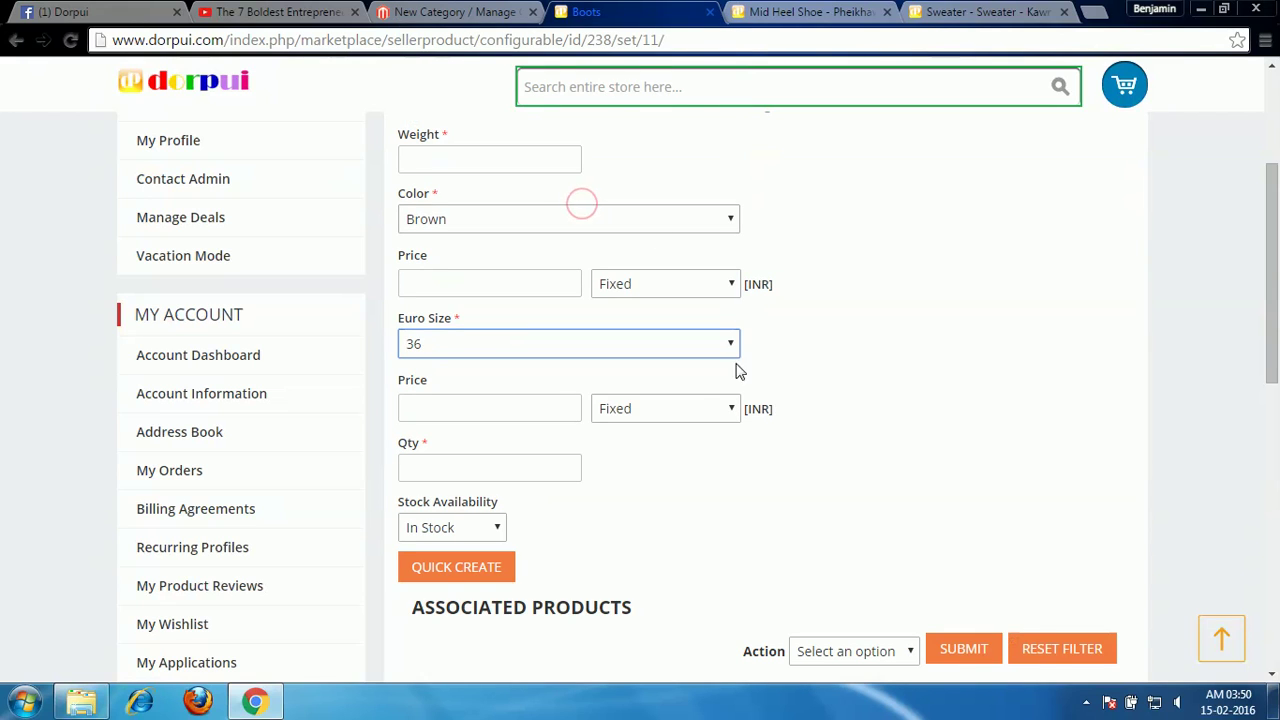
Set the quantity to 5 and try to quick-create the associated product.
click(511, 472)
text(5)
click(677, 466)
scroll(677, 463, down, 1)
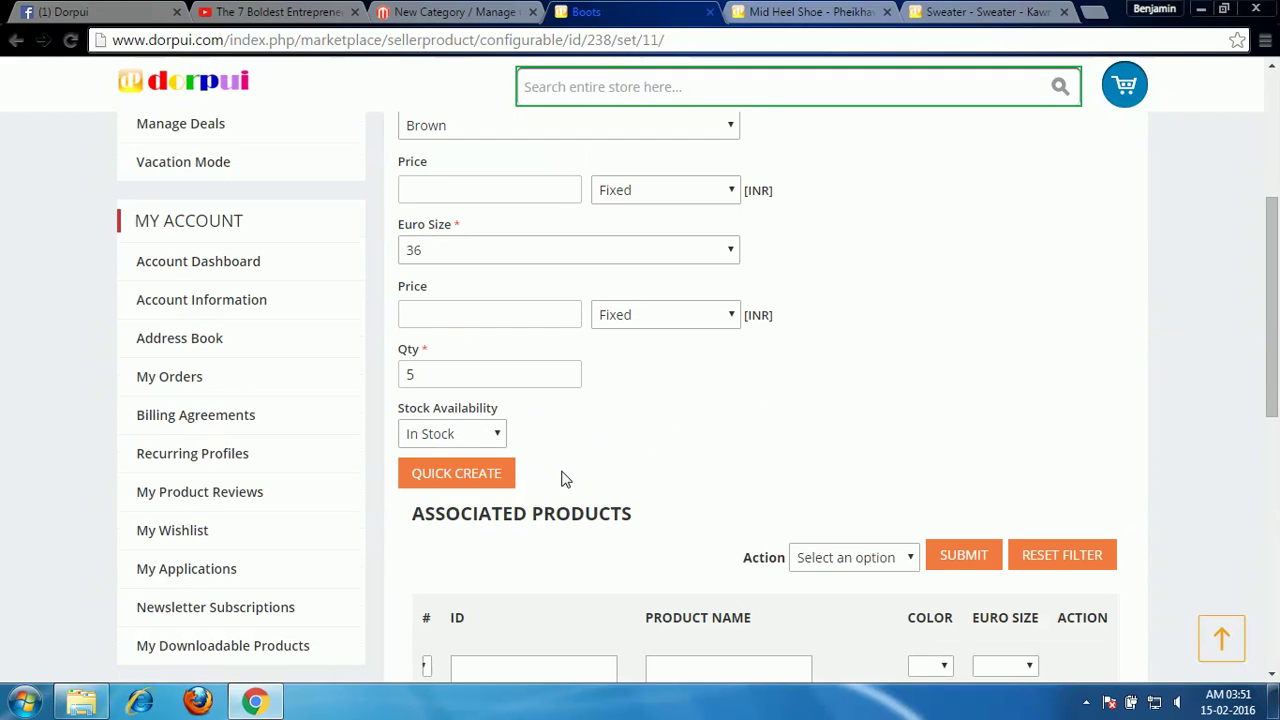
click(499, 467)
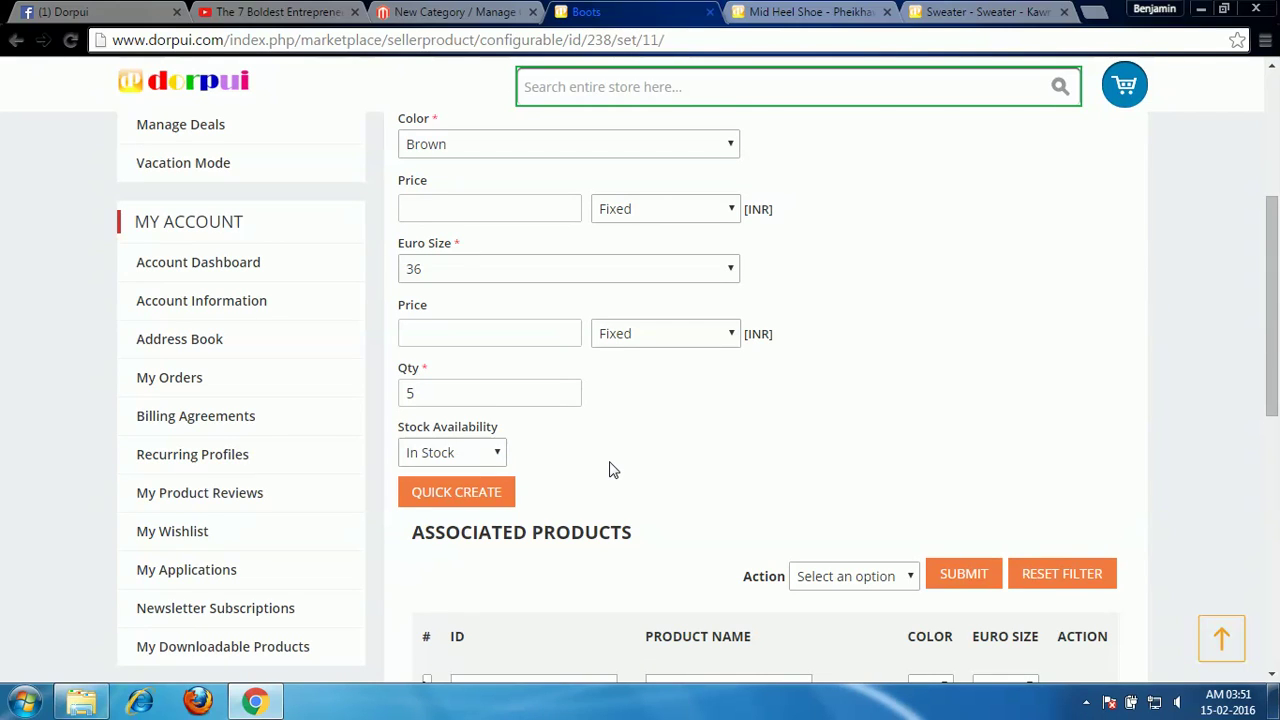
click(512, 488)
Set the weight to 0.8 and create the Brown size 36 associated product.
drag(1272, 220, 1275, 140)
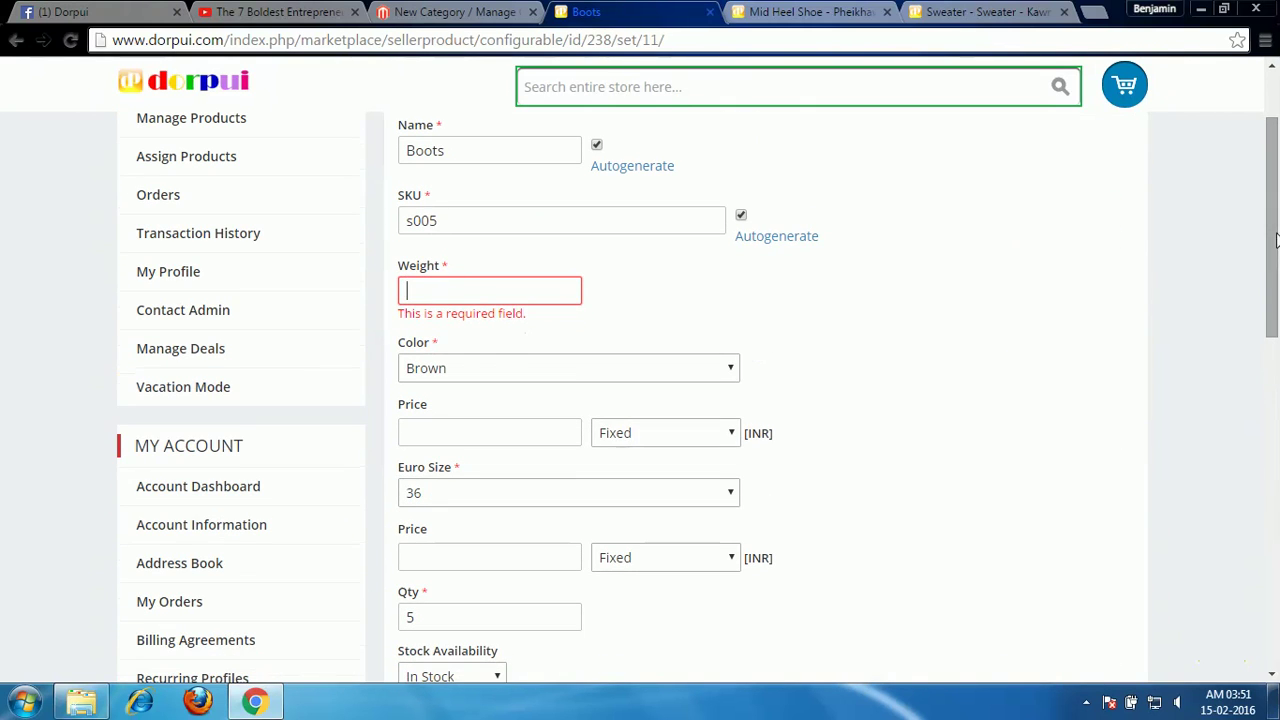
click(463, 293)
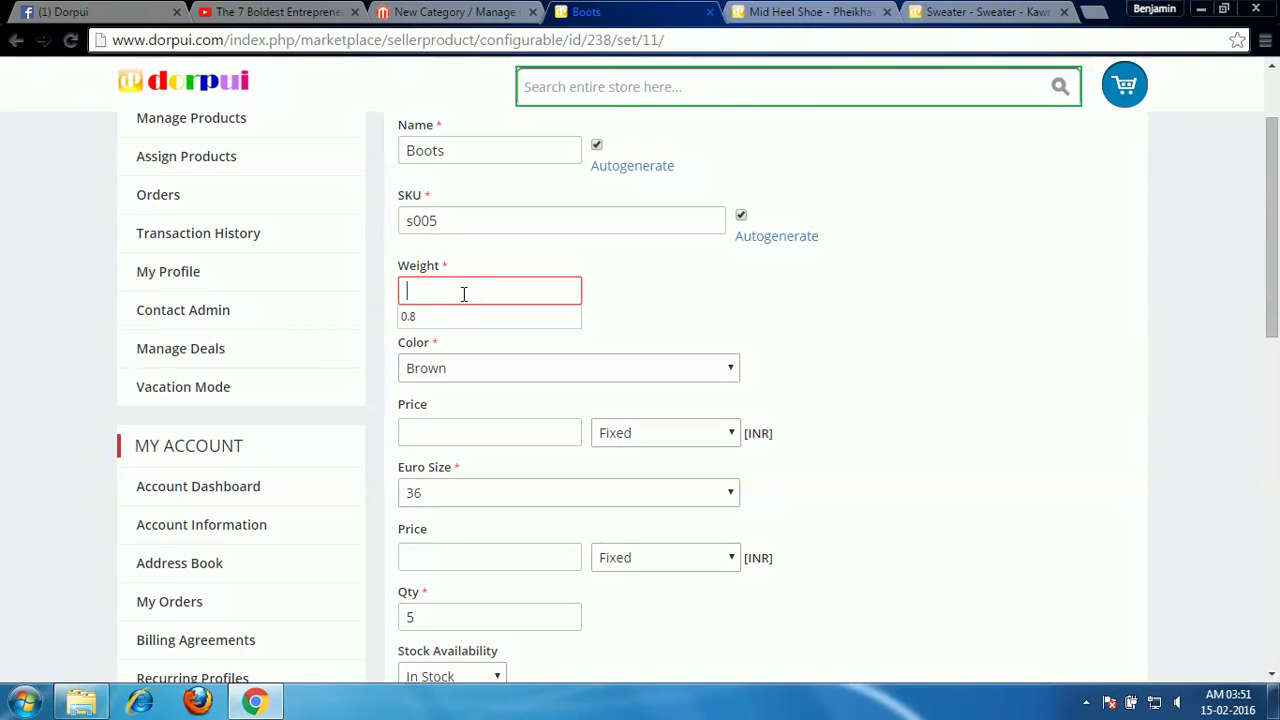
click(447, 316)
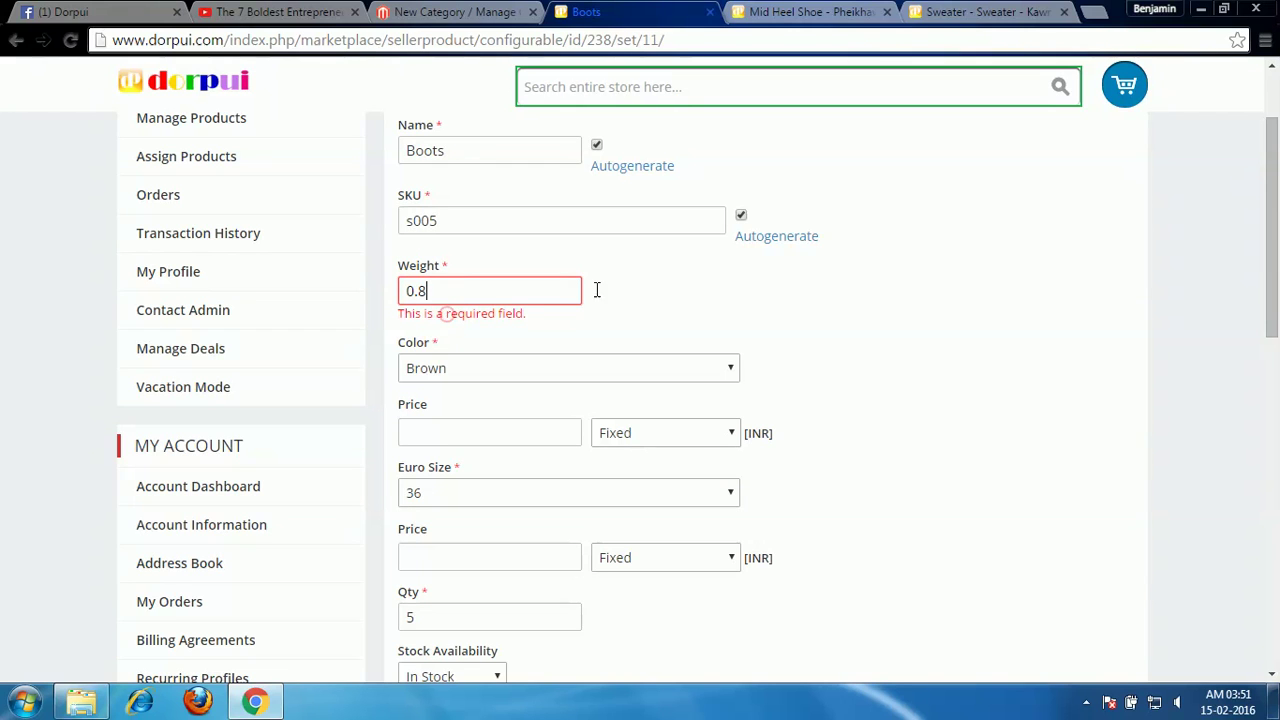
scroll(1277, 300, down, 1)
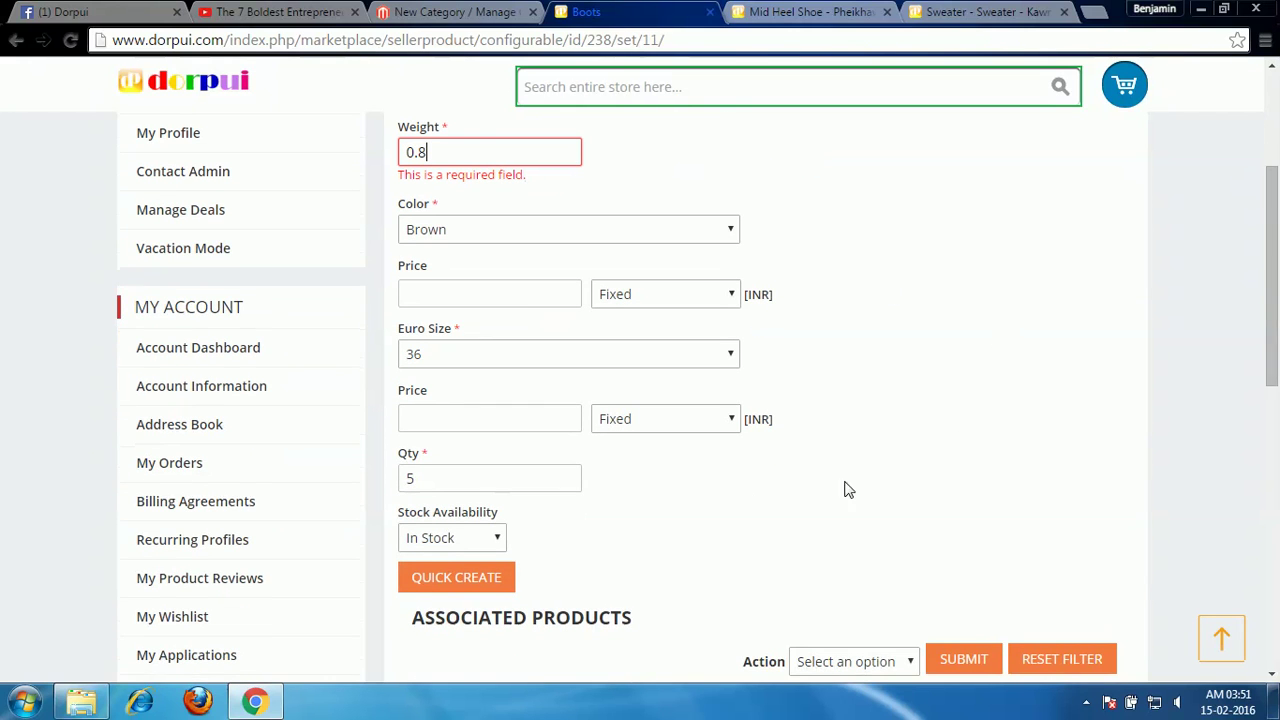
click(500, 585)
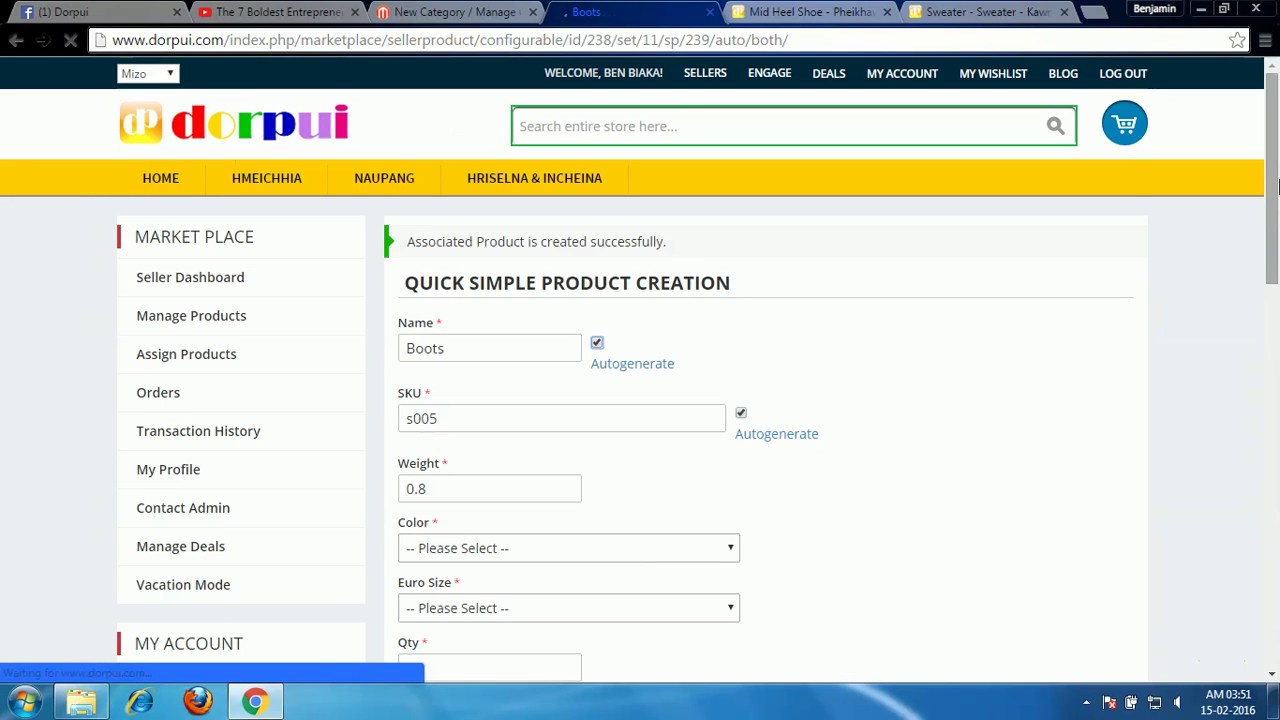
drag(1277, 240, 1277, 498)
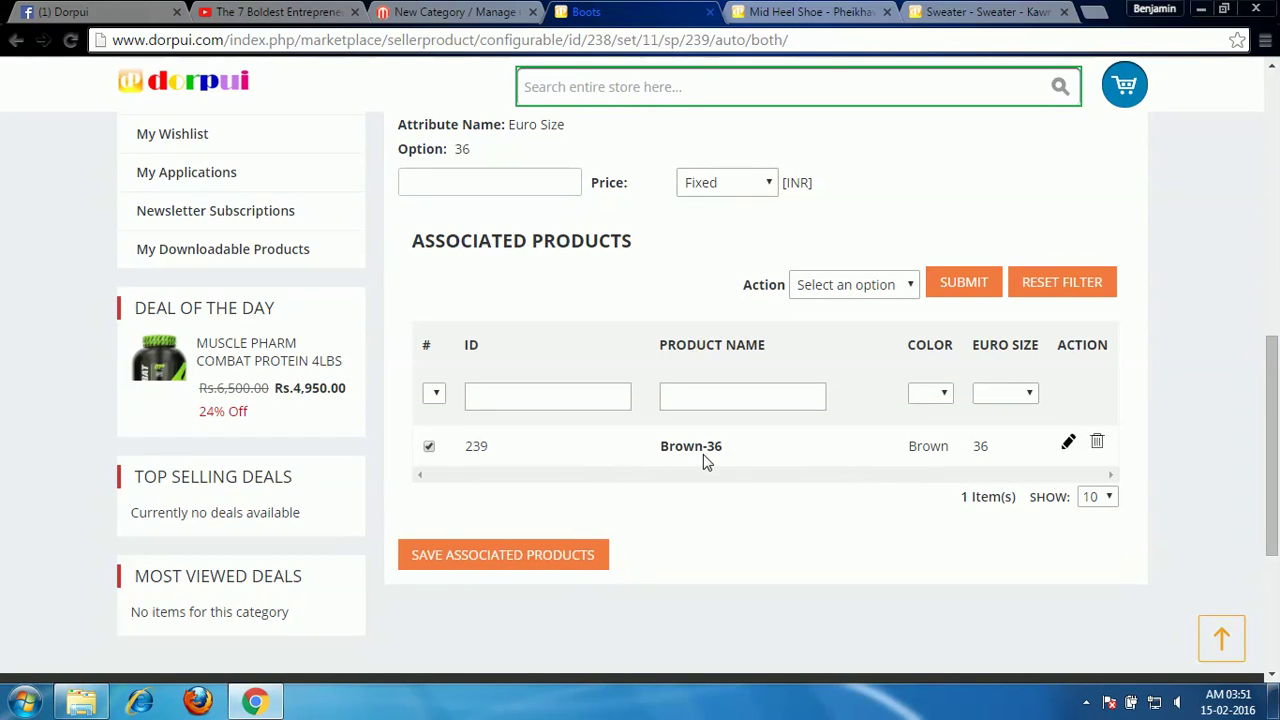
Create another associated product in Brown with Euro size 37, keeping weight 0.8 and quantity 5.
drag(1270, 500, 1276, 256)
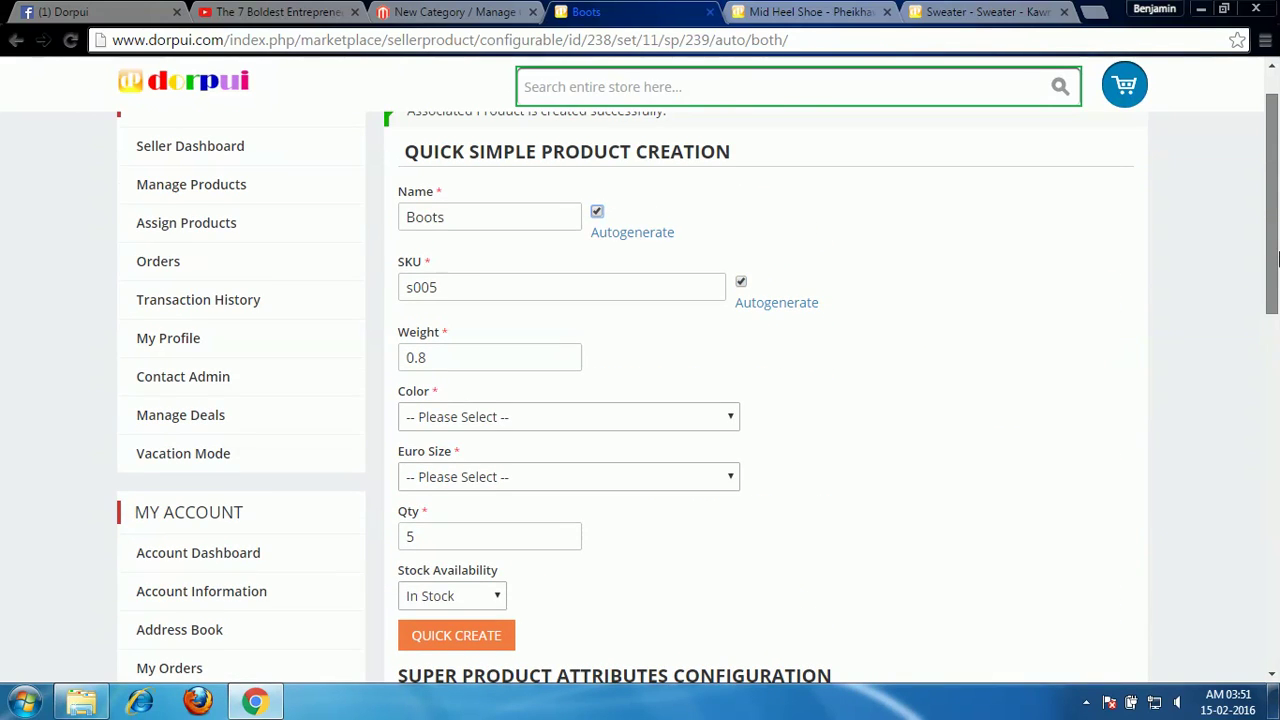
click(724, 401)
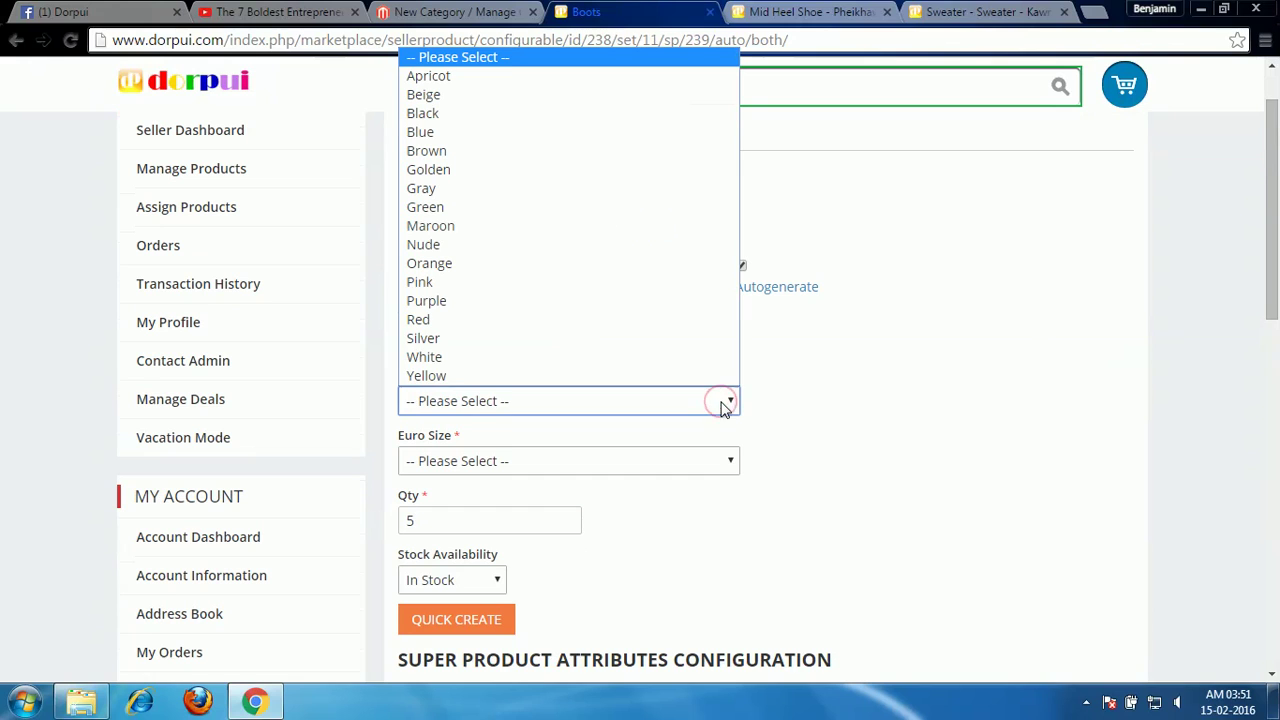
click(613, 165)
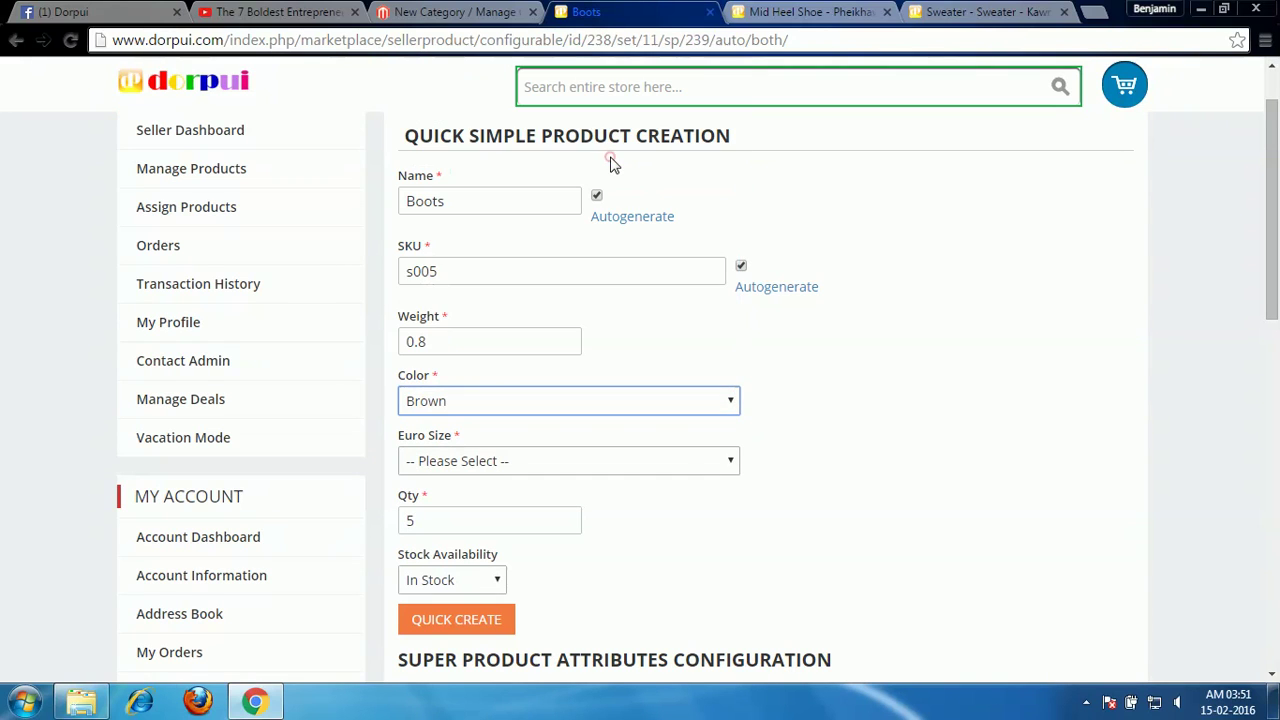
click(683, 464)
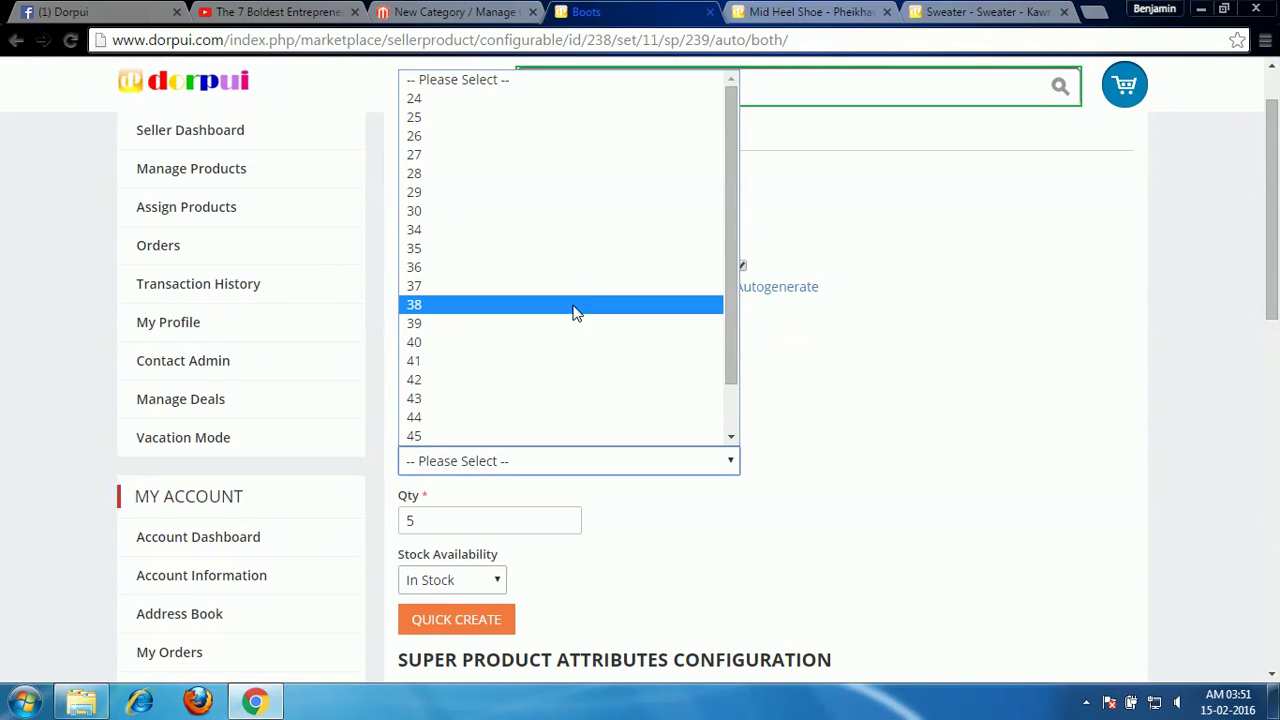
click(568, 290)
drag(1273, 282, 1274, 383)
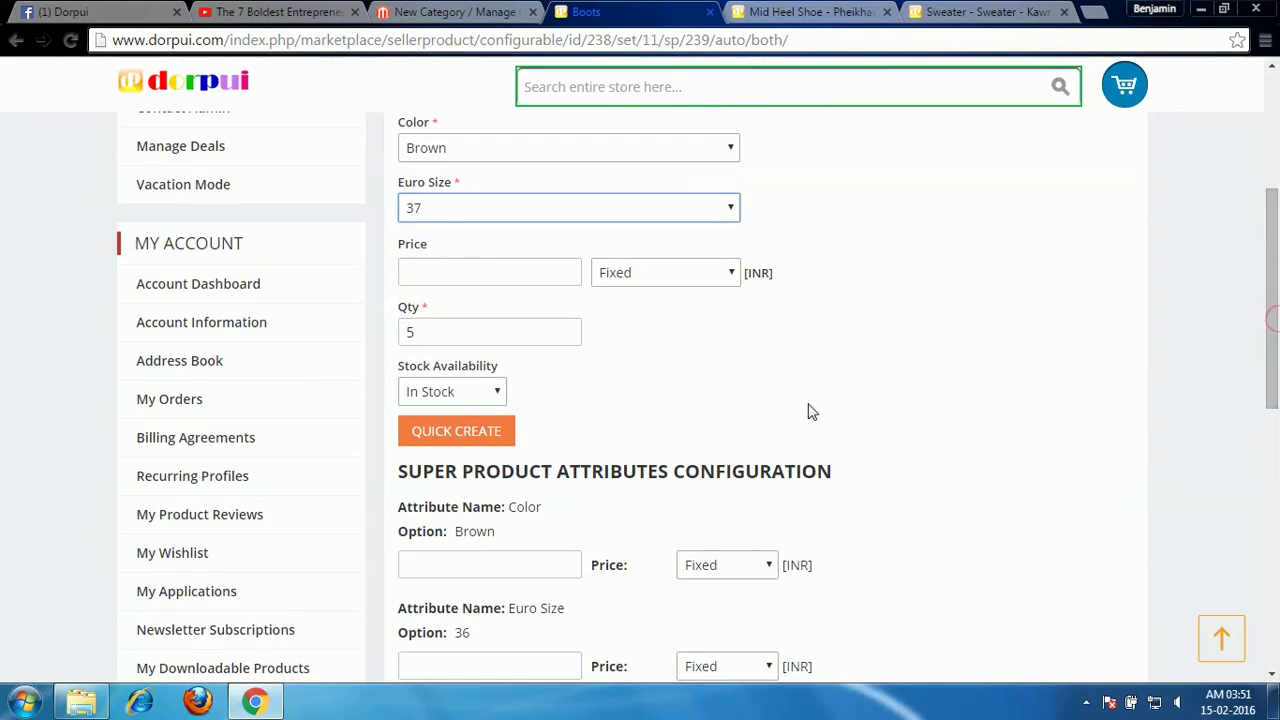
click(486, 433)
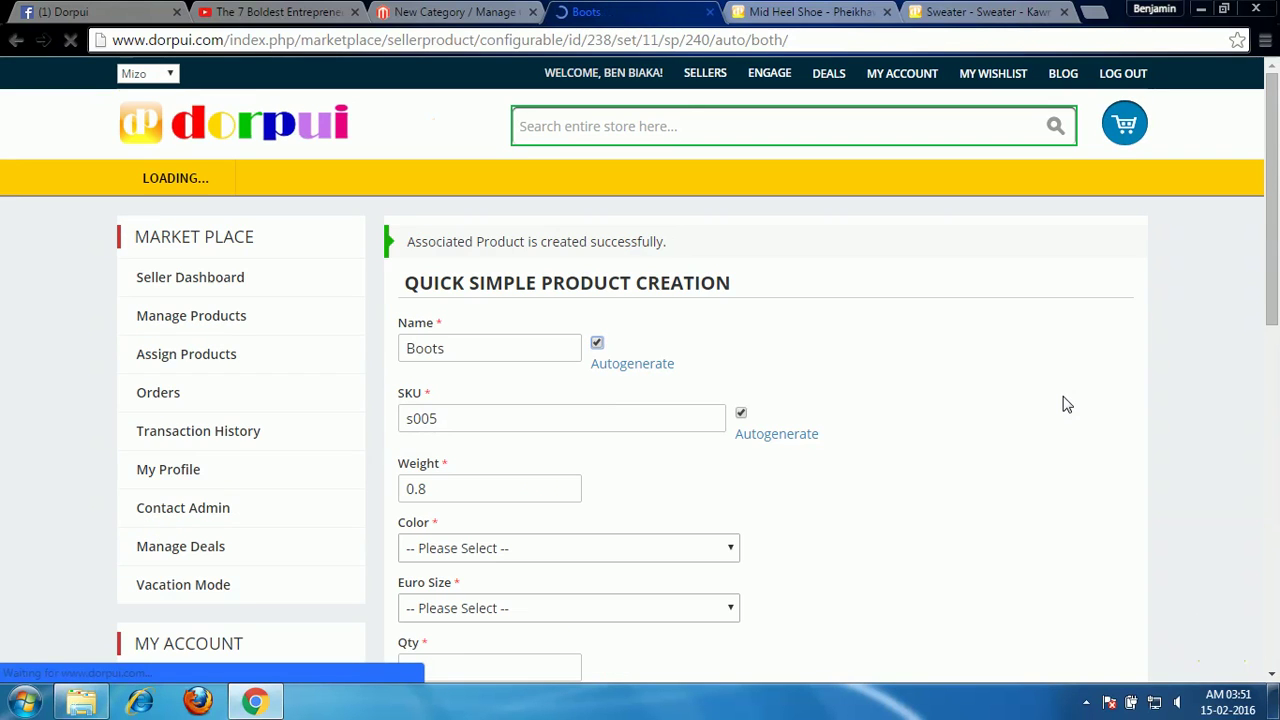
drag(1275, 199, 1275, 520)
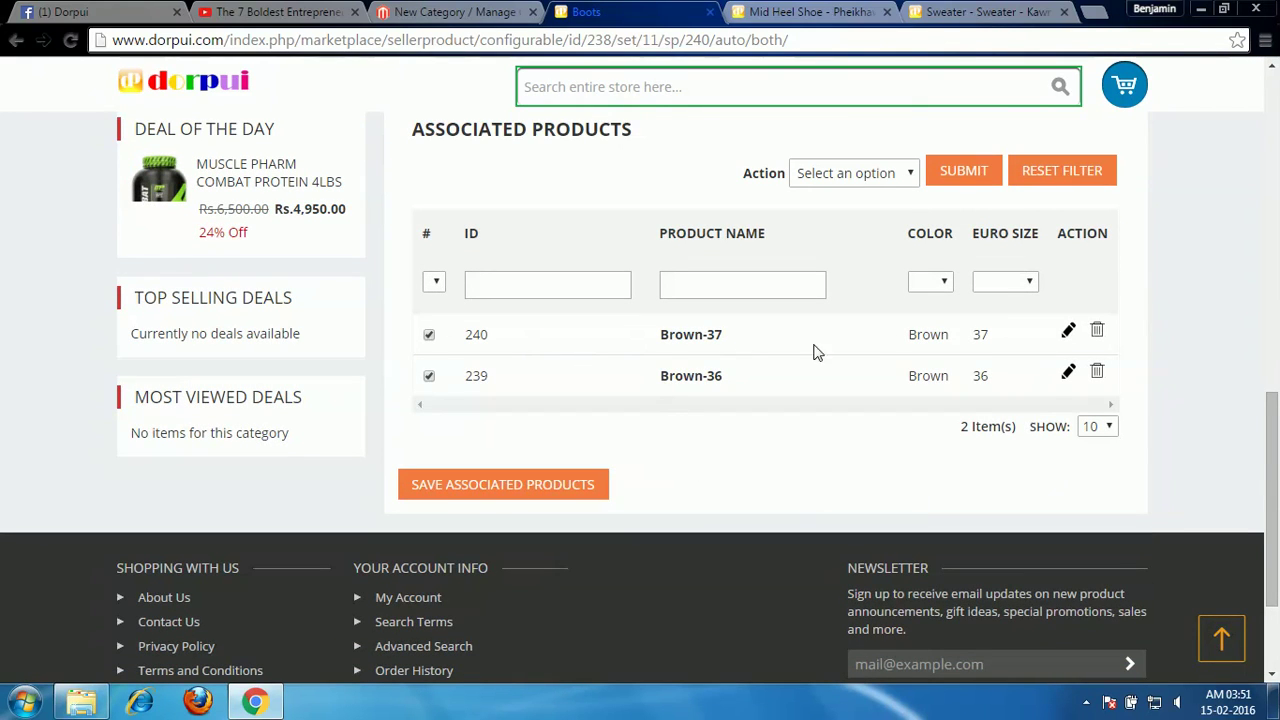
Select color Brown and Euro size 38 for the next associated product.
drag(1271, 486, 1265, 213)
click(684, 359)
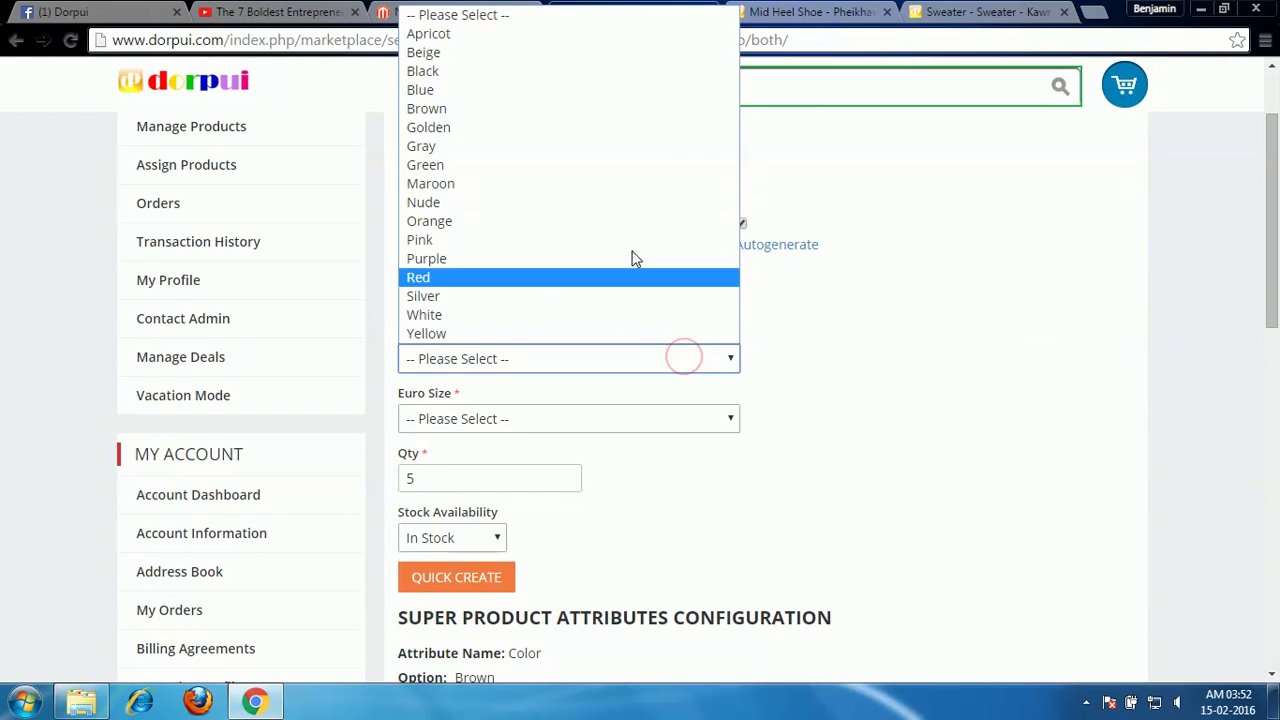
click(583, 117)
click(628, 420)
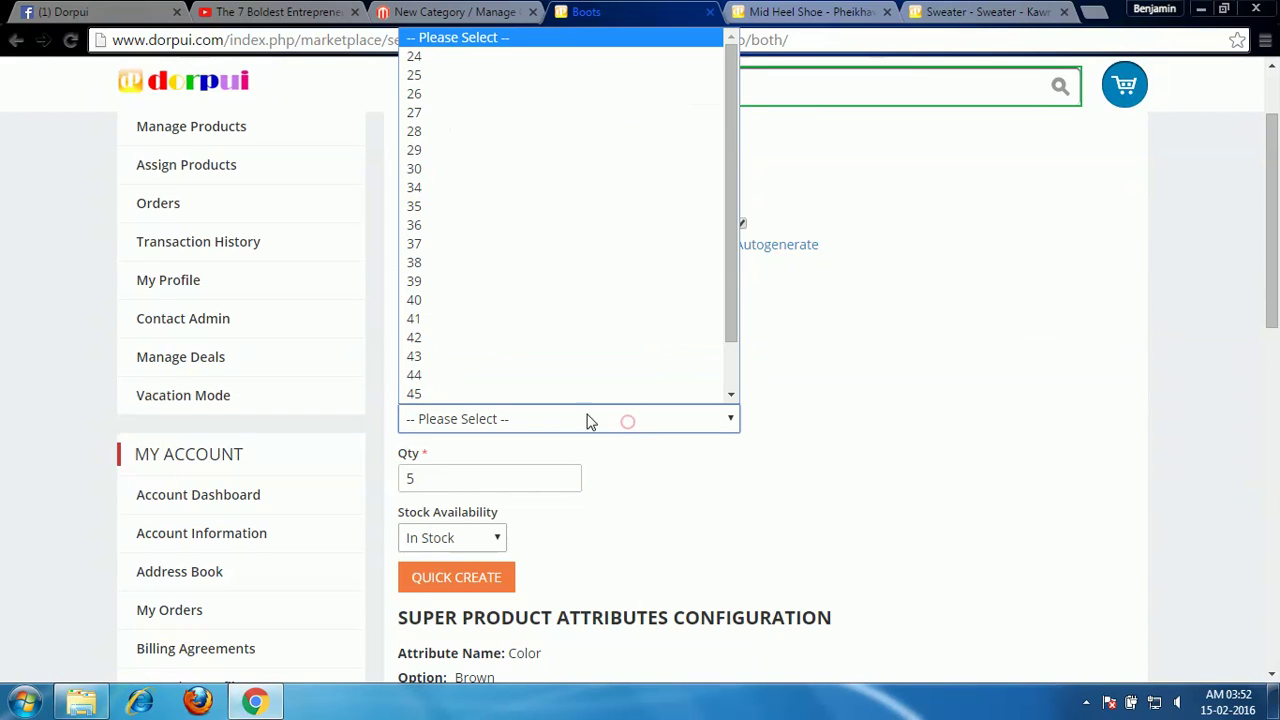
click(527, 270)
click(897, 570)
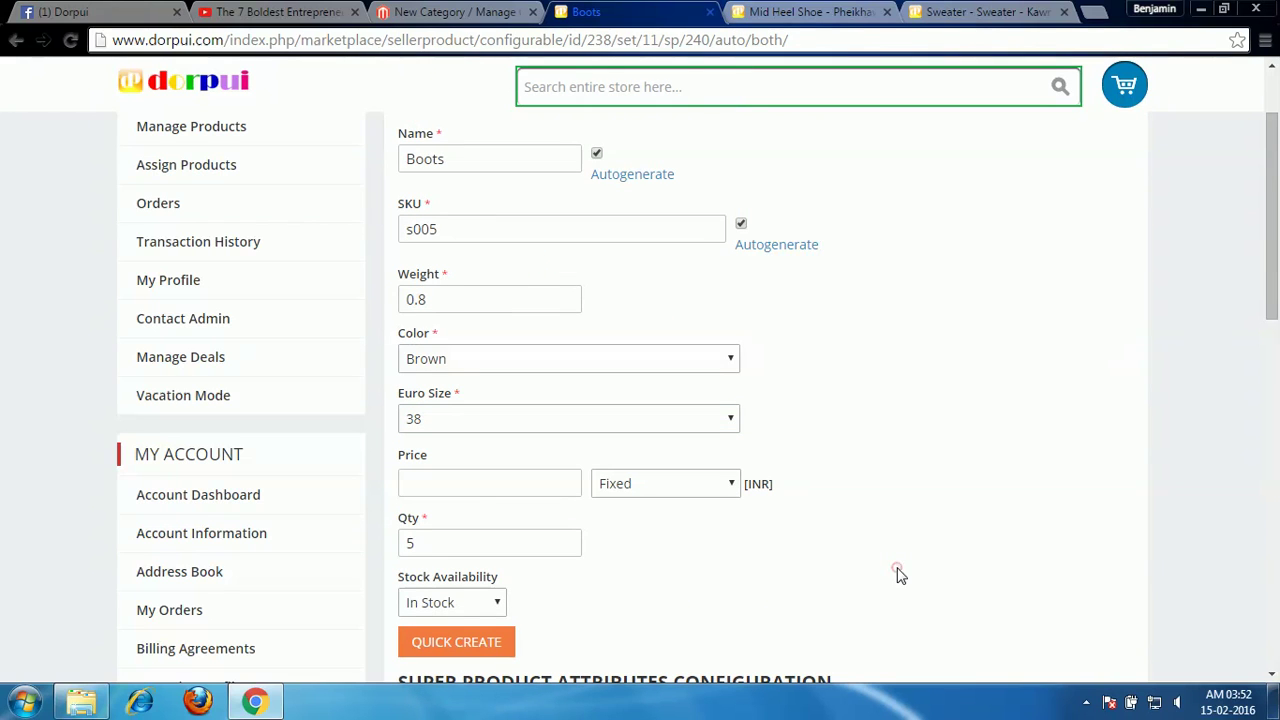
drag(1272, 256, 1272, 263)
View the boots photo "ab" in the Products folder to check the available colors, and return to the product form.
click(82, 702)
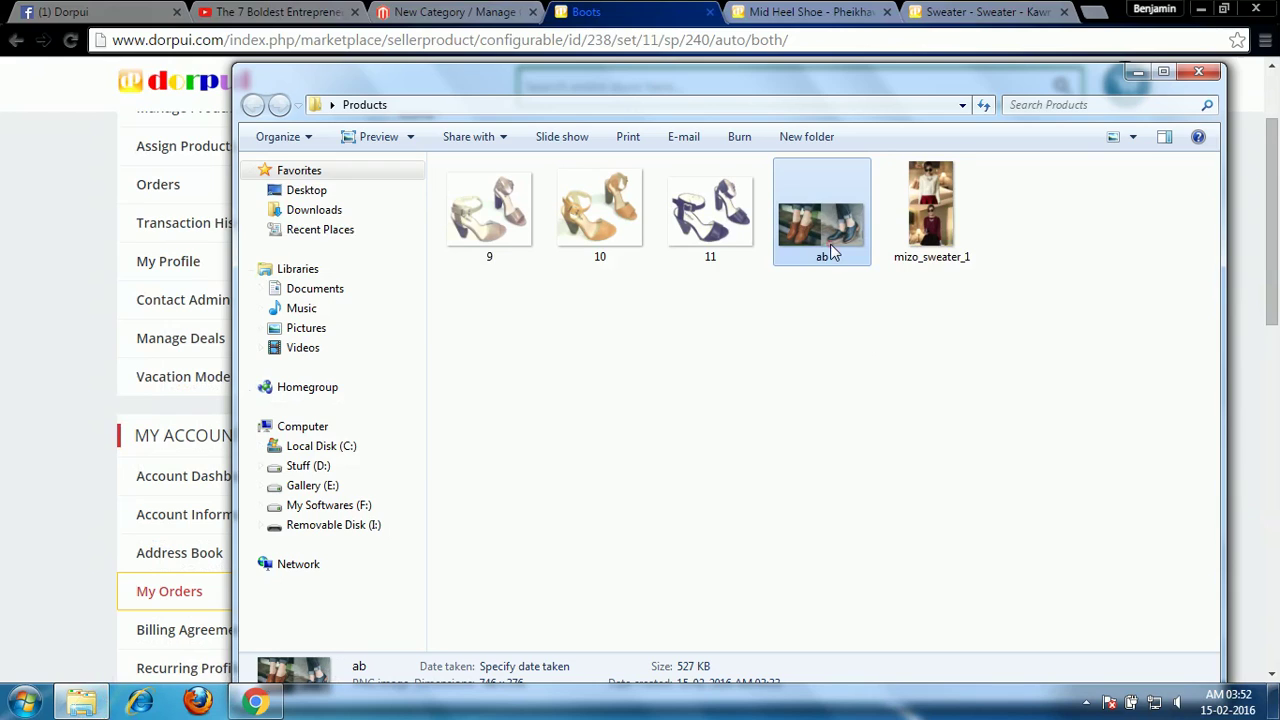
double_click(822, 225)
click(1250, 10)
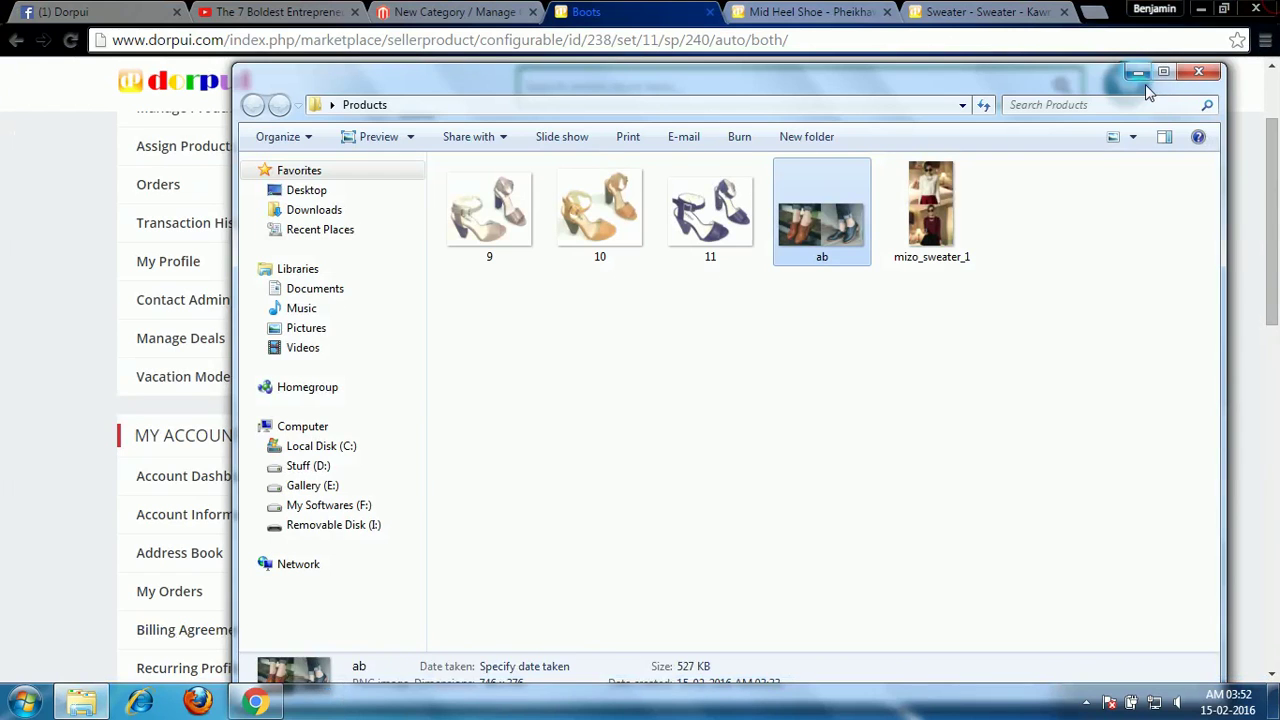
click(1138, 71)
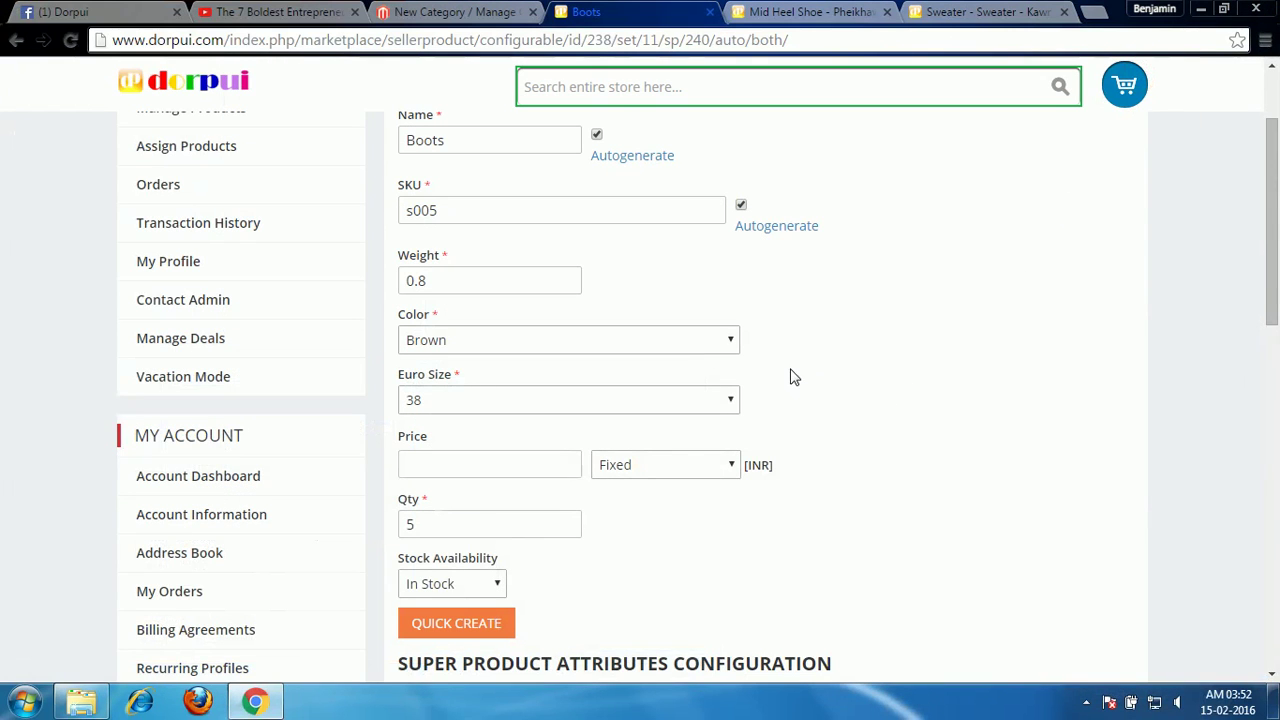
Change the associated product's color to Black and its Euro size to 35, leaving the price blank.
drag(1277, 226, 1277, 238)
click(730, 298)
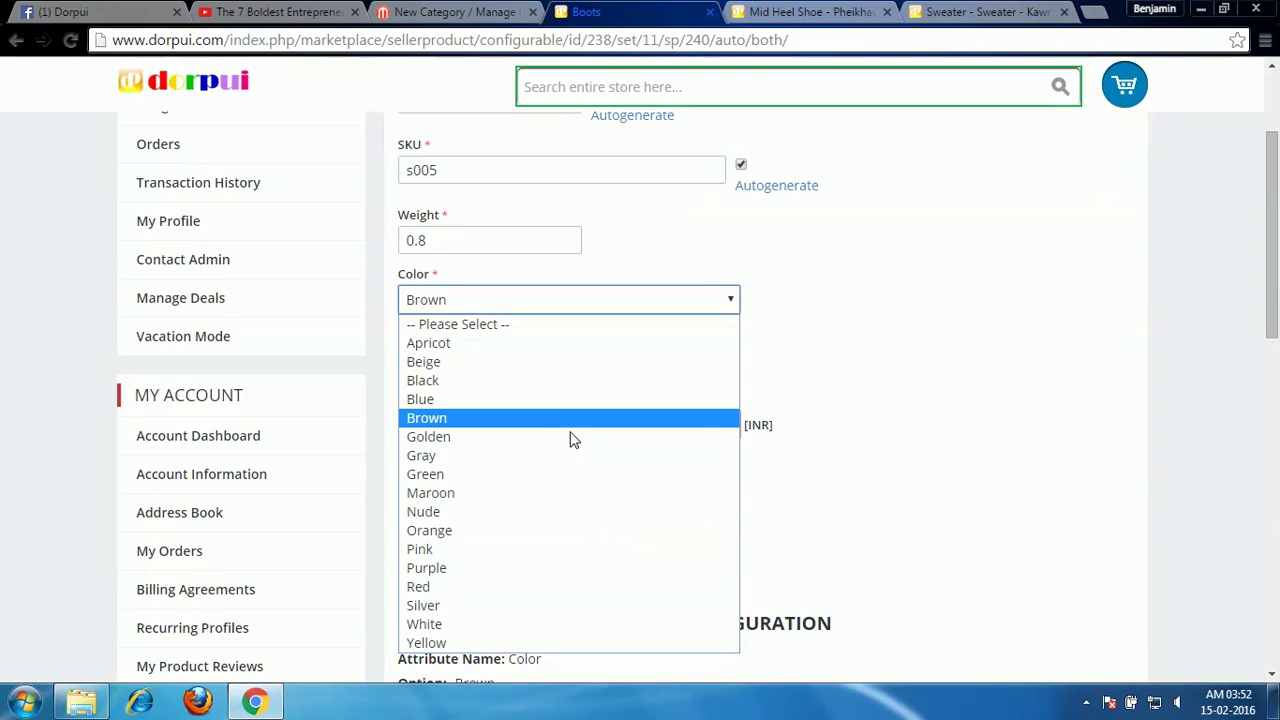
click(550, 383)
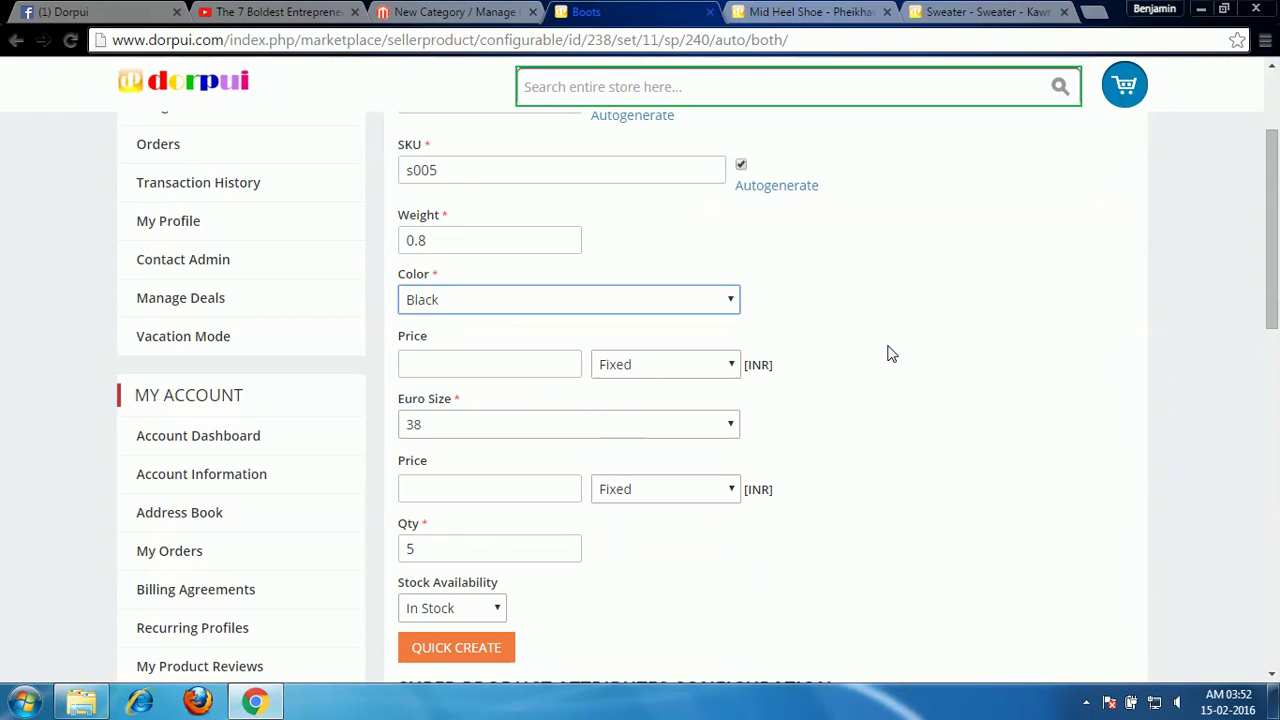
drag(1275, 300, 1275, 318)
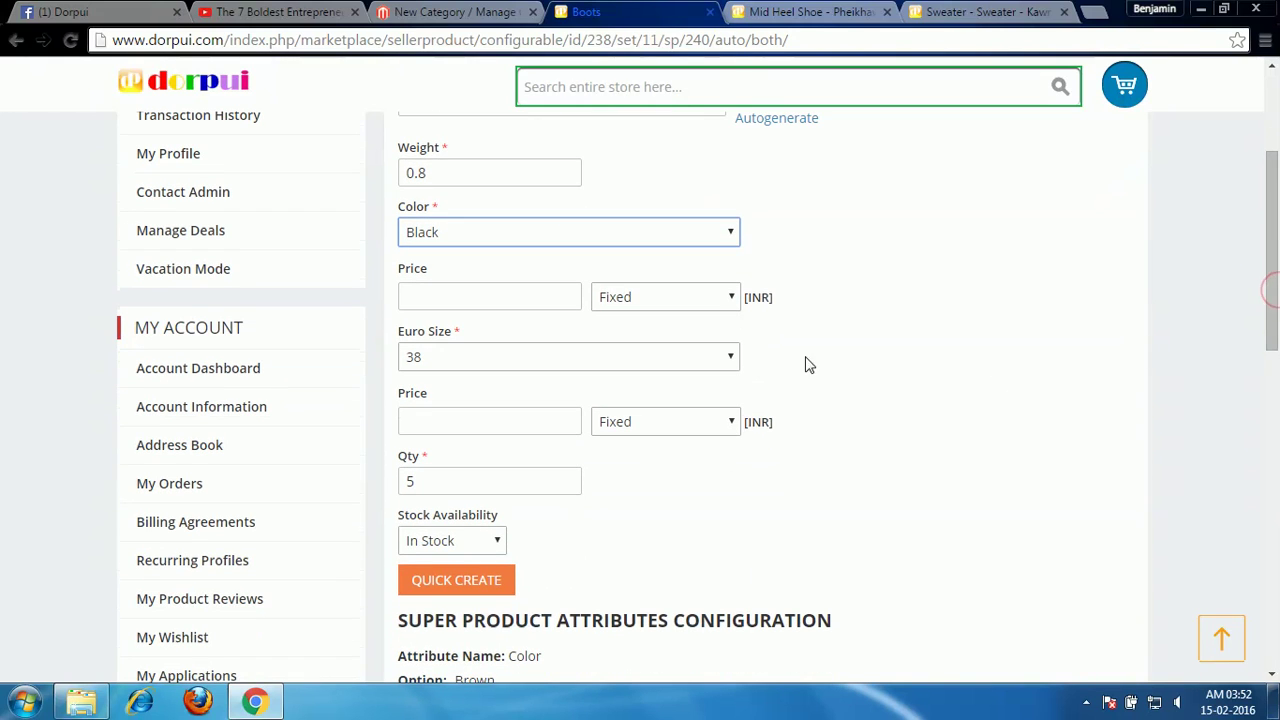
click(724, 362)
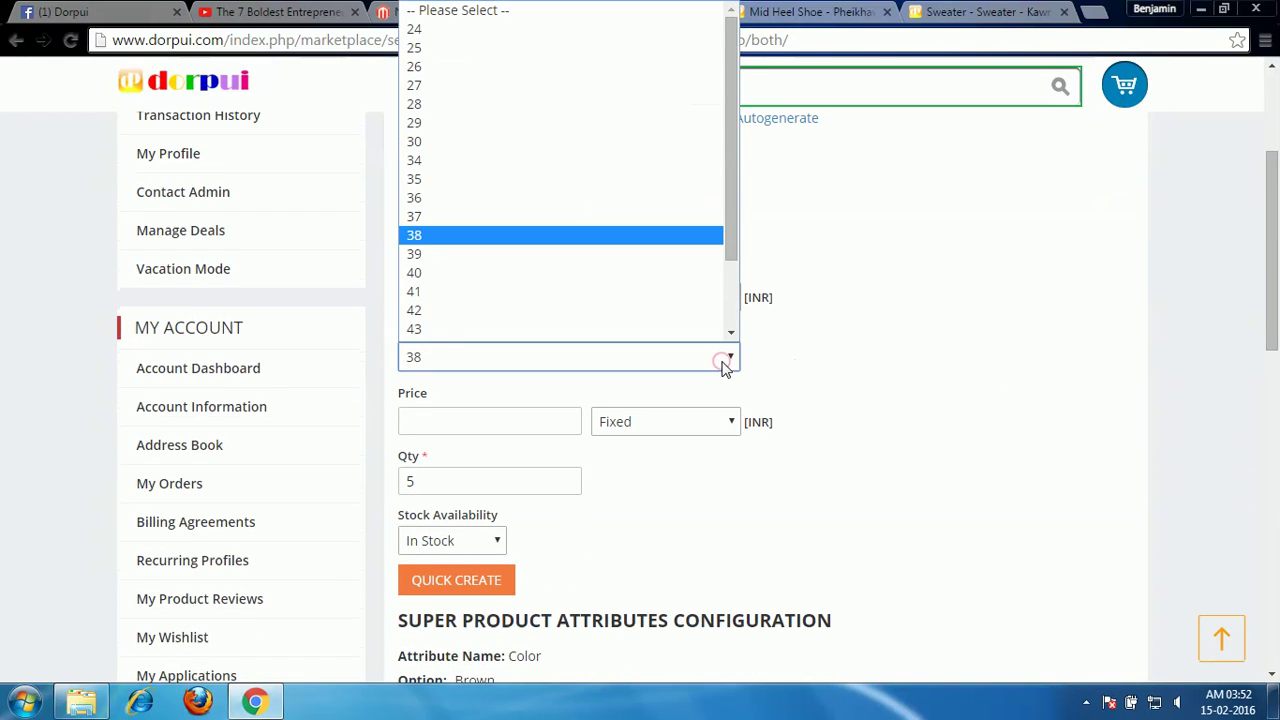
click(613, 178)
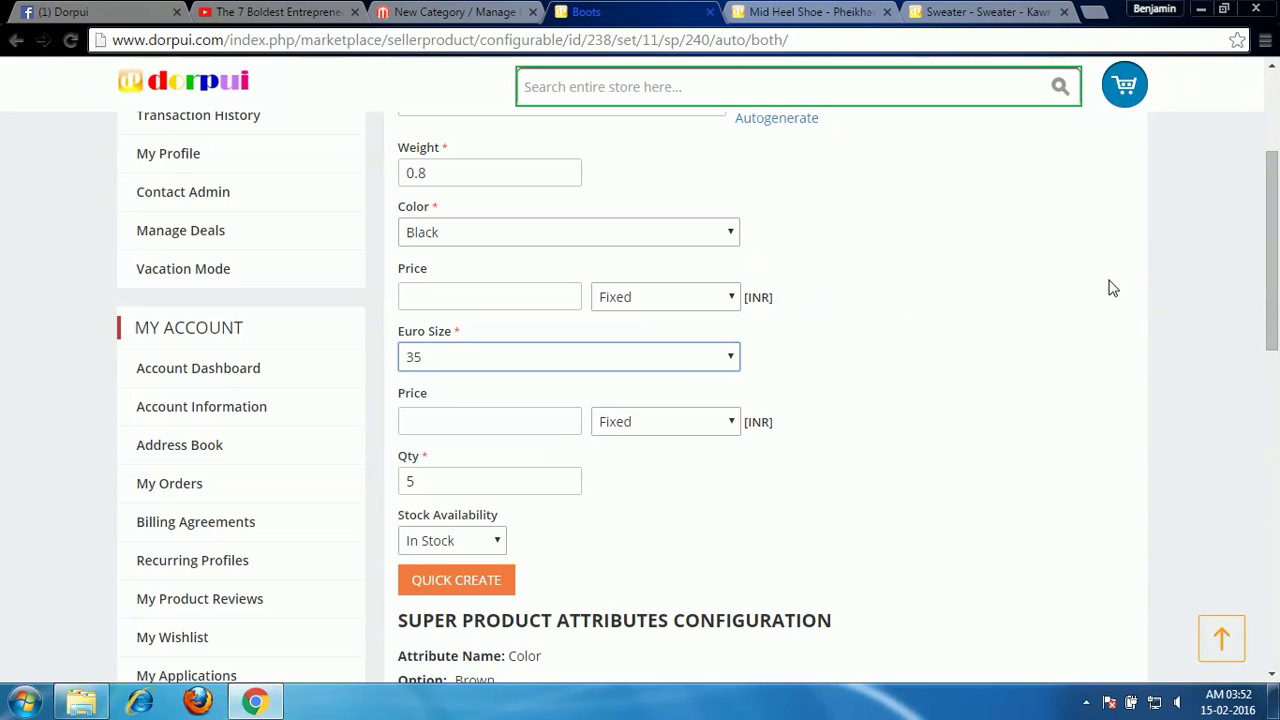
drag(1274, 262, 1274, 267)
click(512, 278)
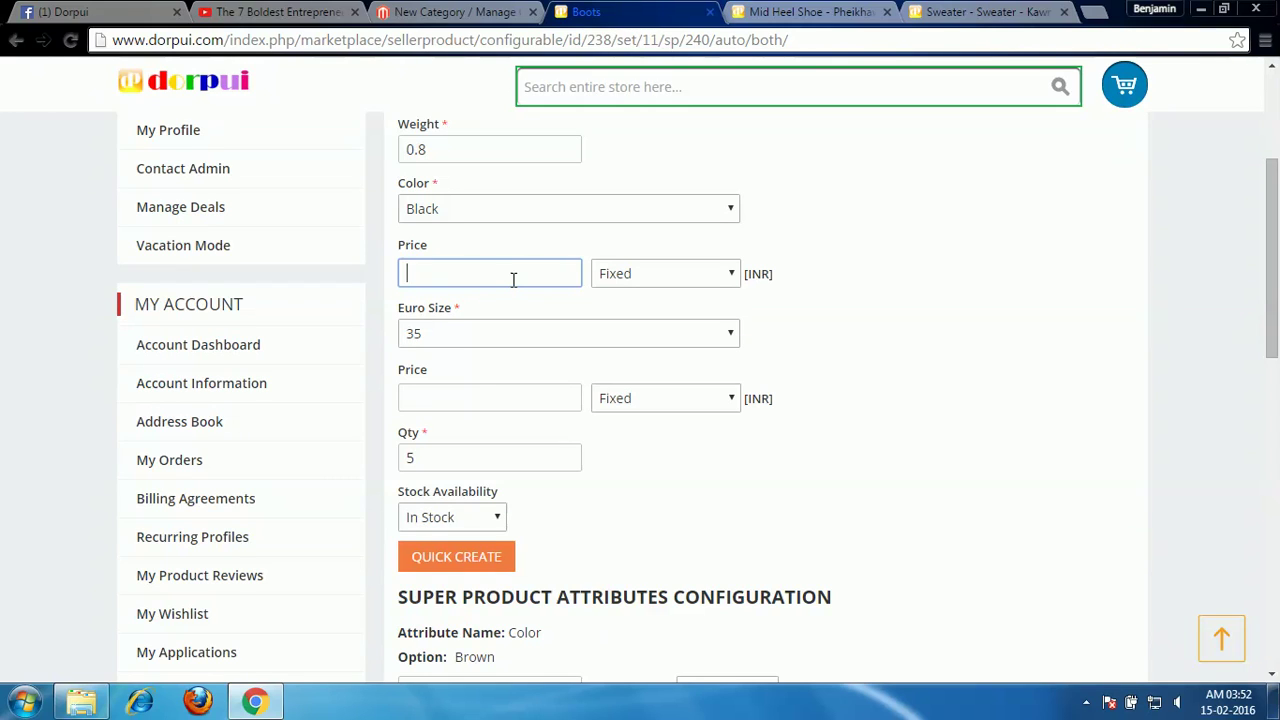
click(1063, 251)
scroll(1160, 247, down, 1)
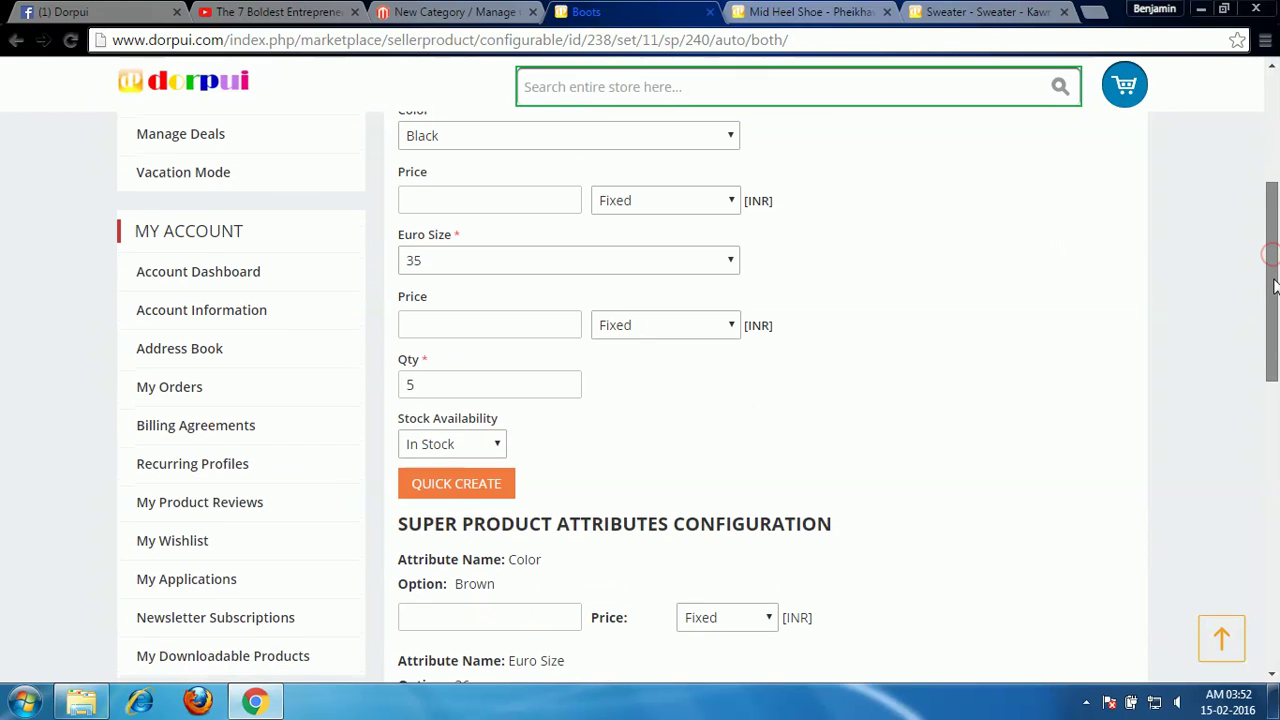
Set the quantity to 10 and create the Black size 35 associated product.
double_click(459, 383)
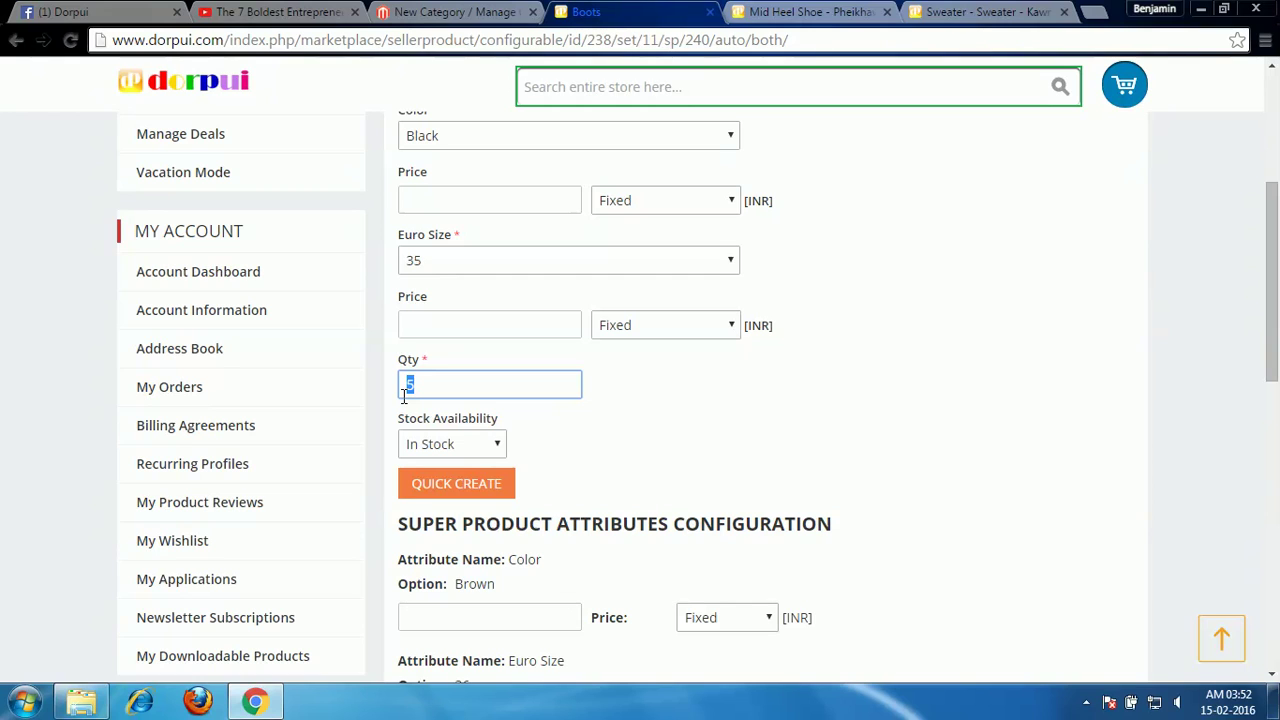
click(673, 421)
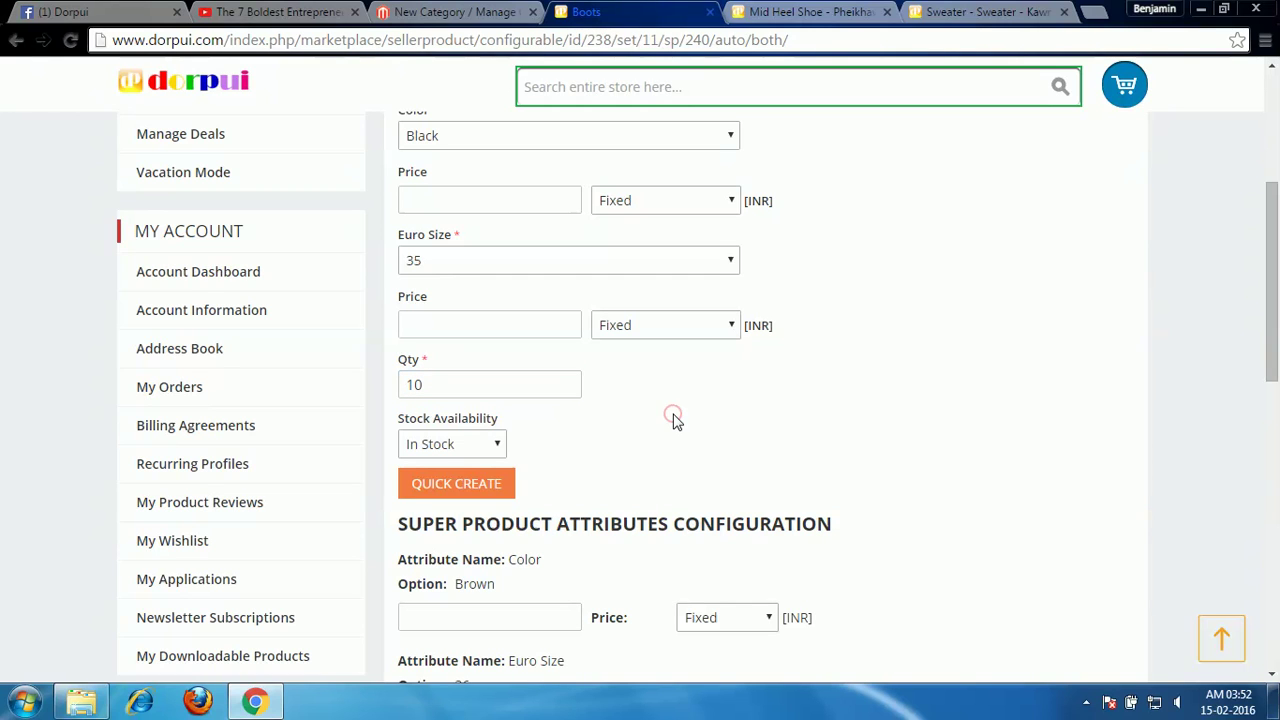
drag(1276, 316, 1276, 319)
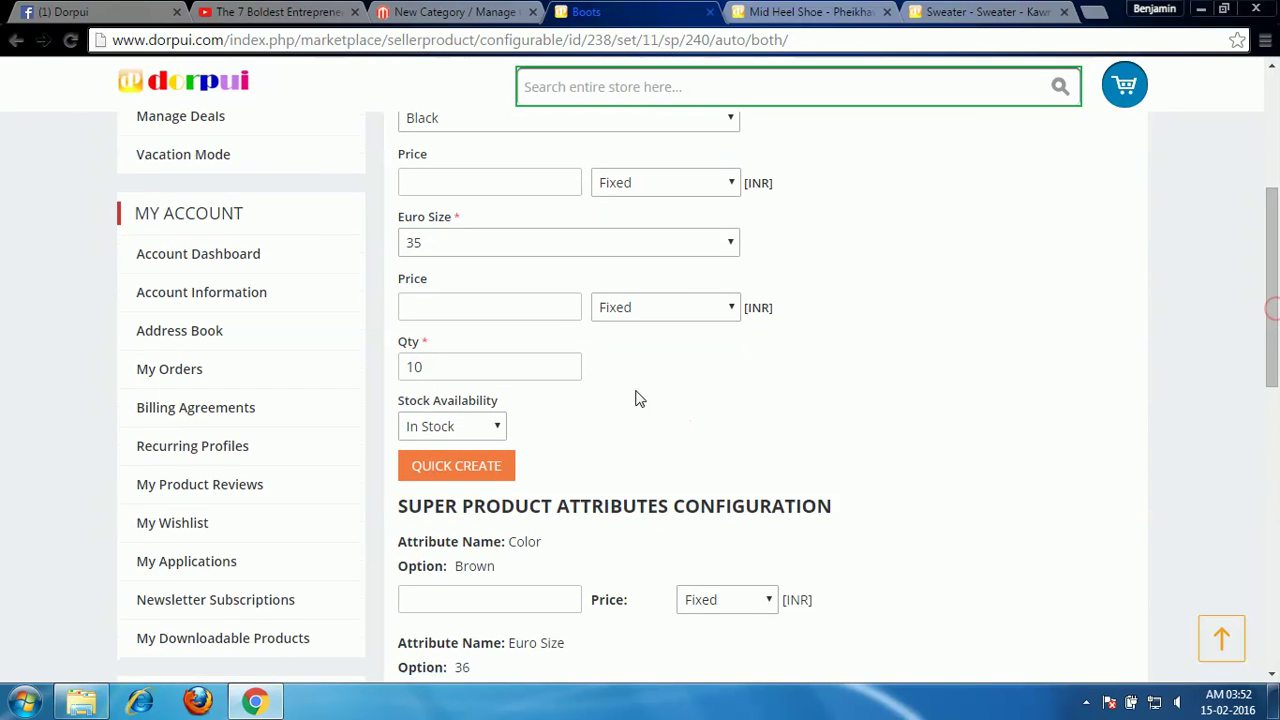
click(478, 470)
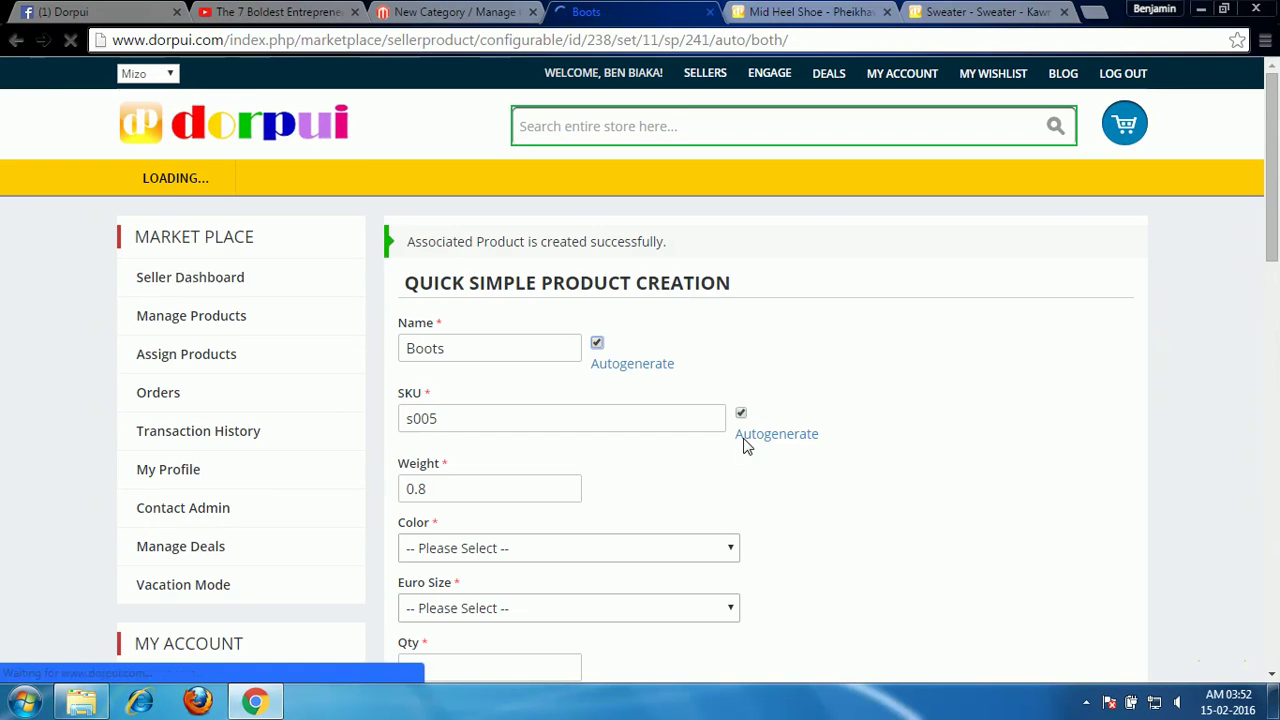
drag(1272, 190, 1262, 512)
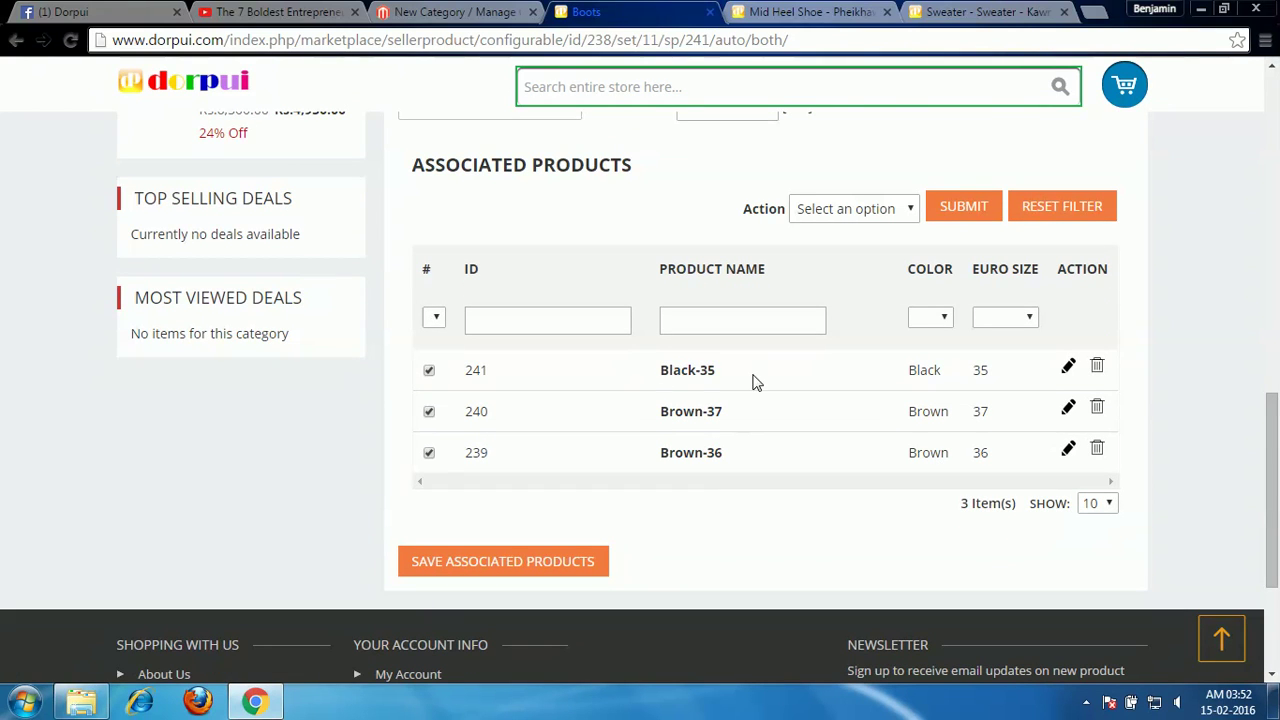
Create another associated product in Black with Euro size 38, keeping weight 0.8 and quantity 10.
drag(1274, 500, 1277, 230)
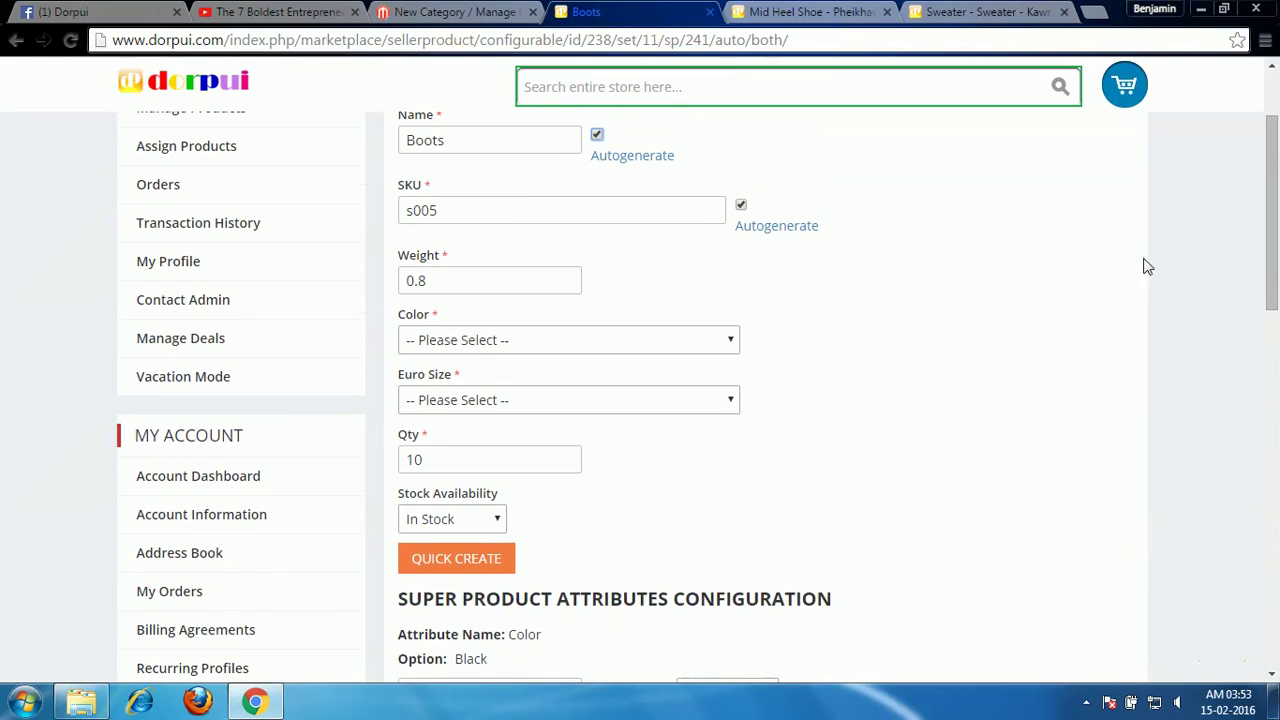
click(732, 342)
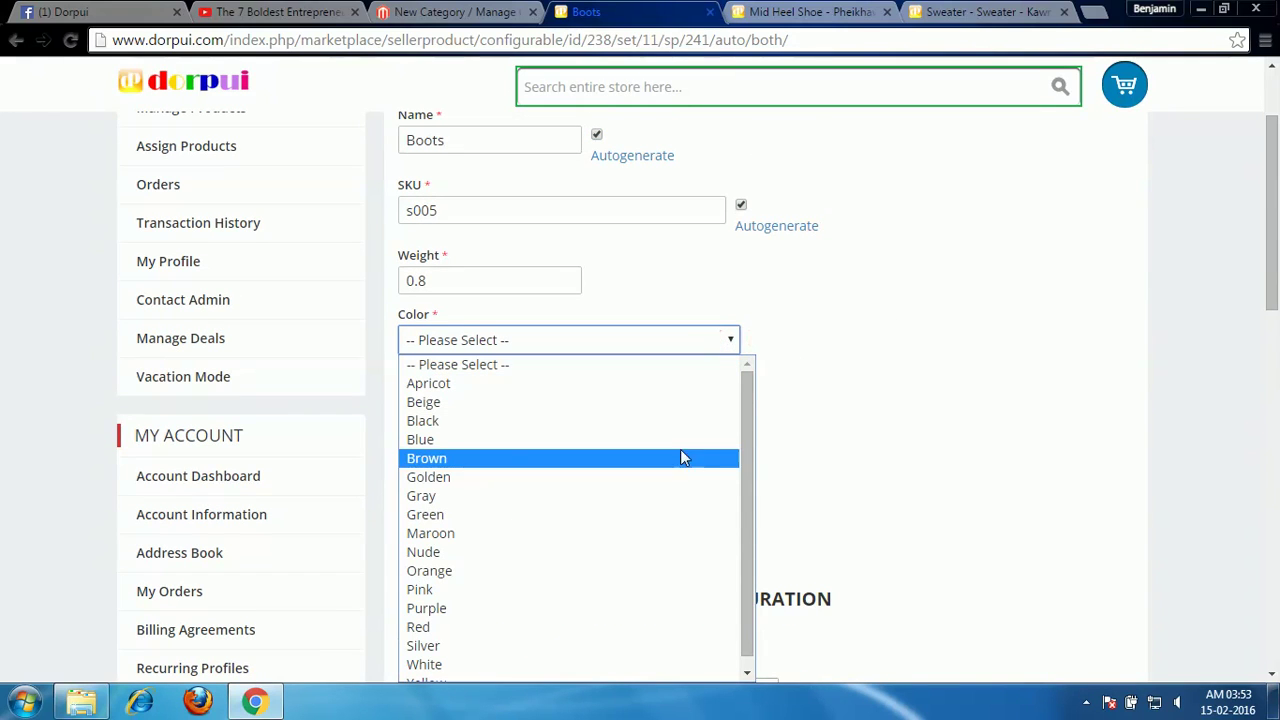
click(670, 422)
click(703, 405)
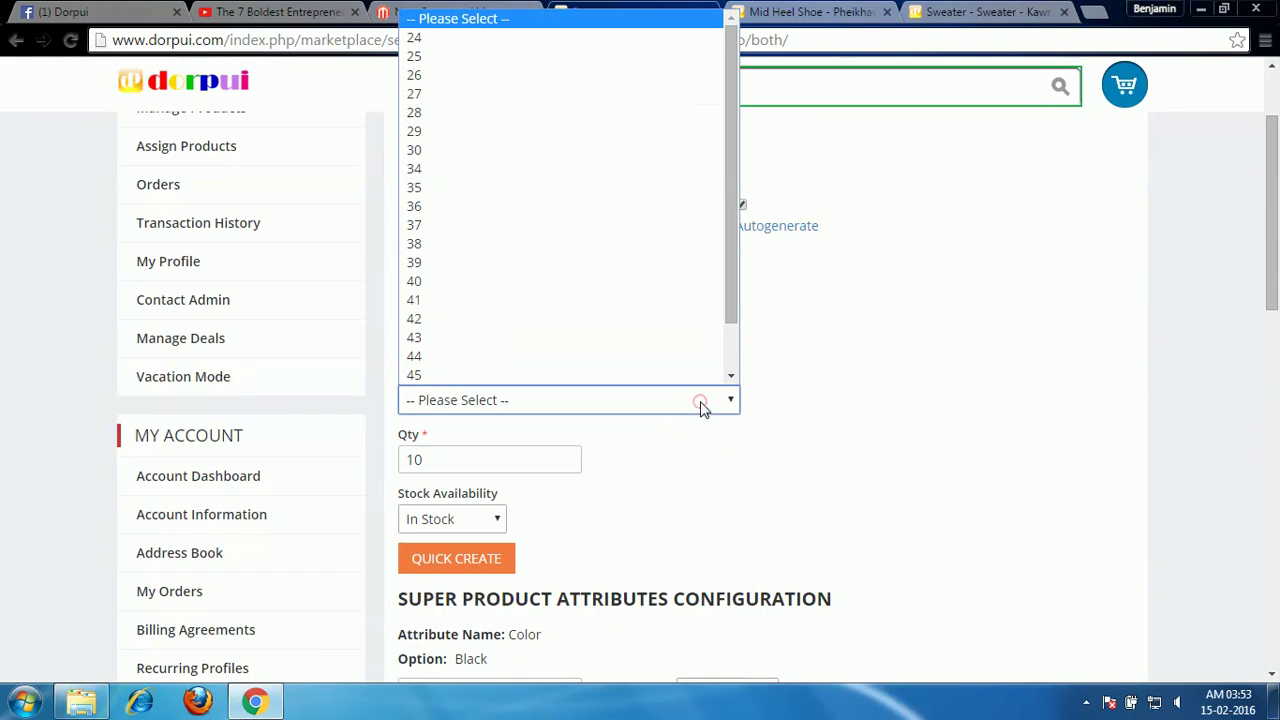
click(578, 245)
scroll(1054, 343, down, 3)
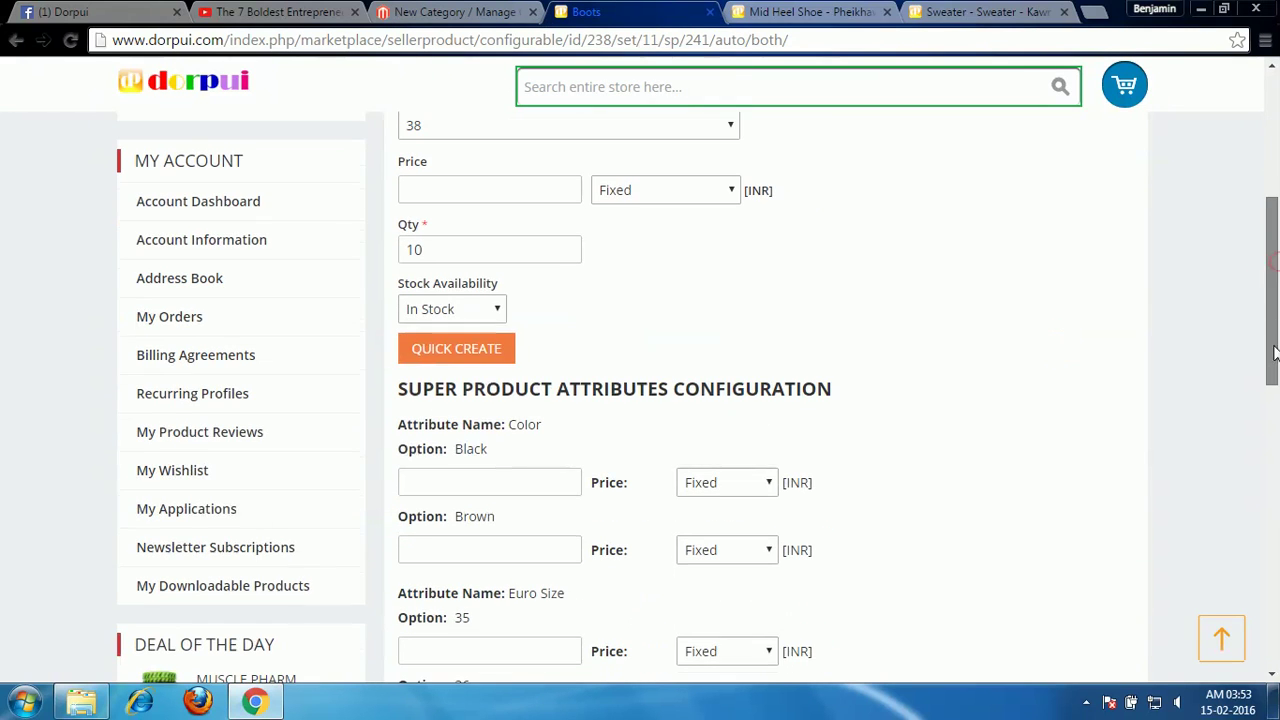
click(487, 367)
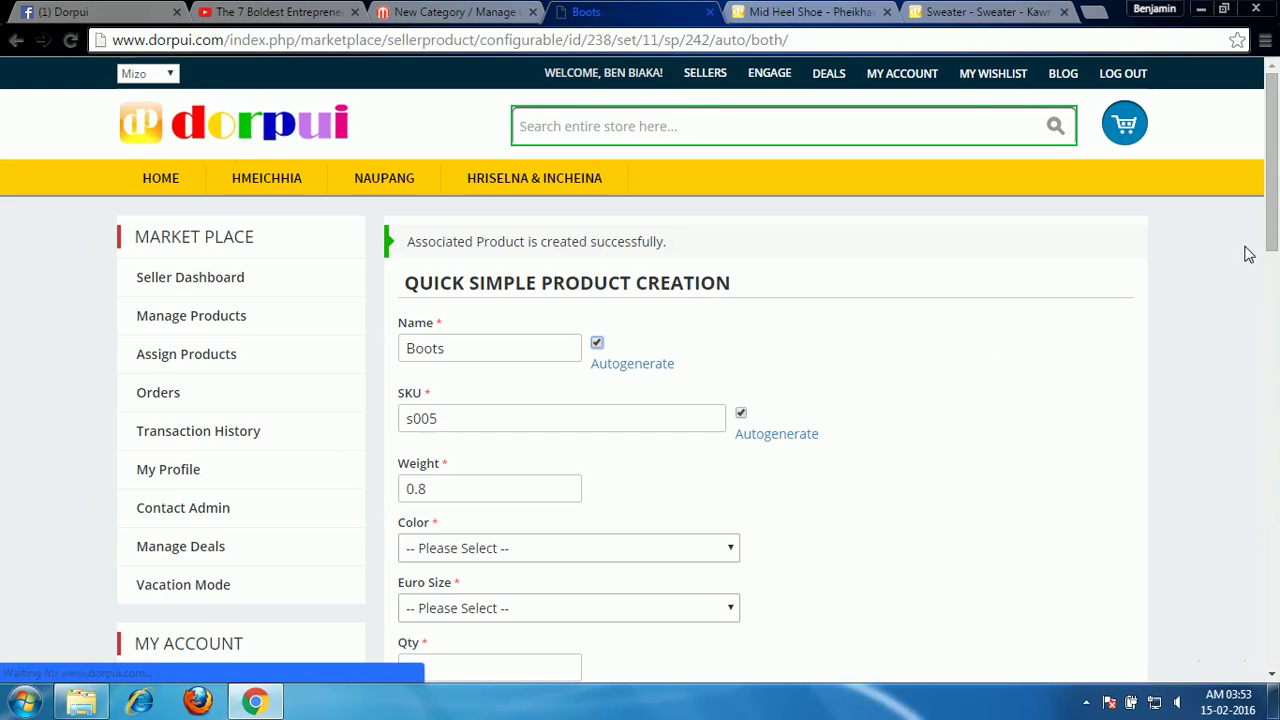
Save the associated products of Boots with all listed variants included.
drag(1274, 180, 1276, 497)
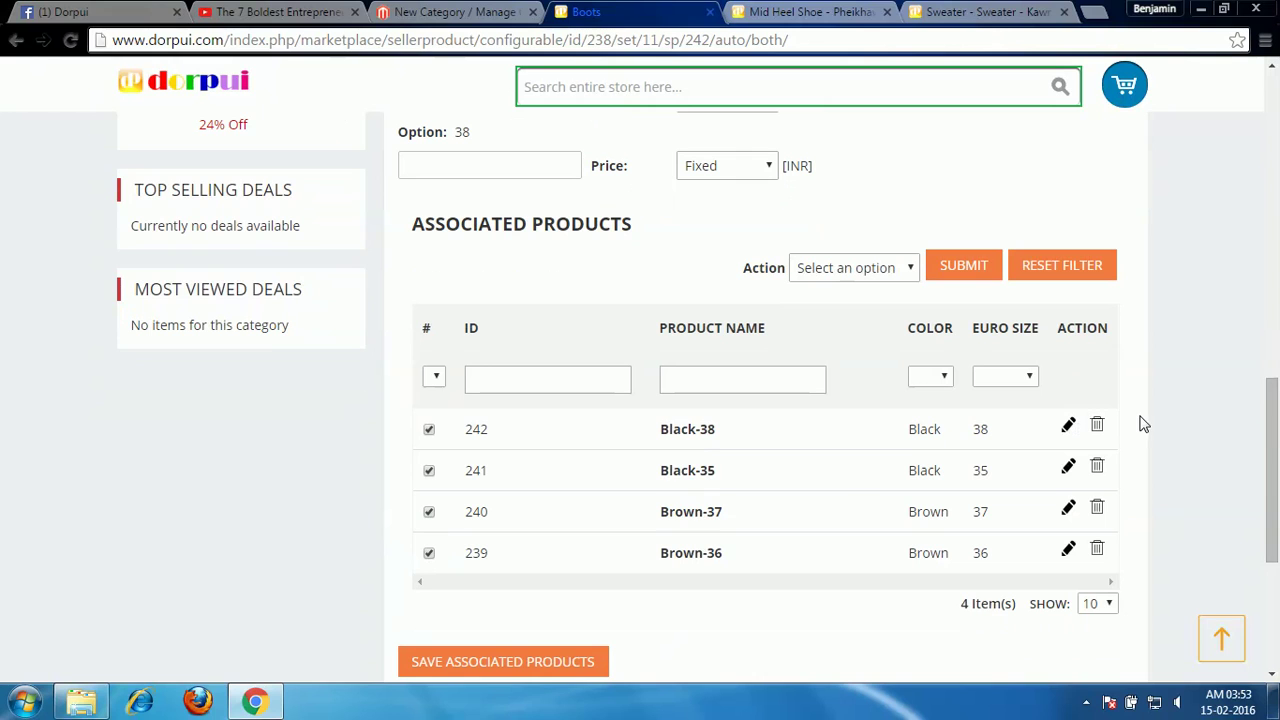
drag(1274, 464, 1274, 484)
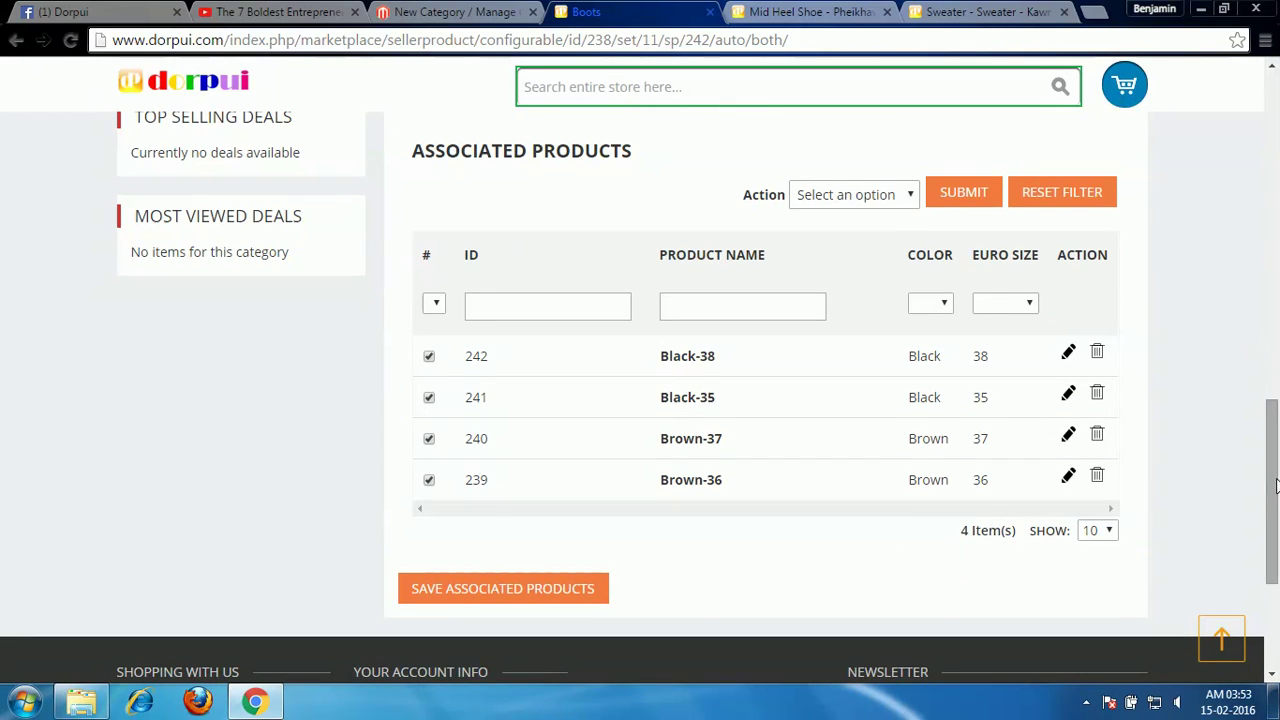
click(545, 595)
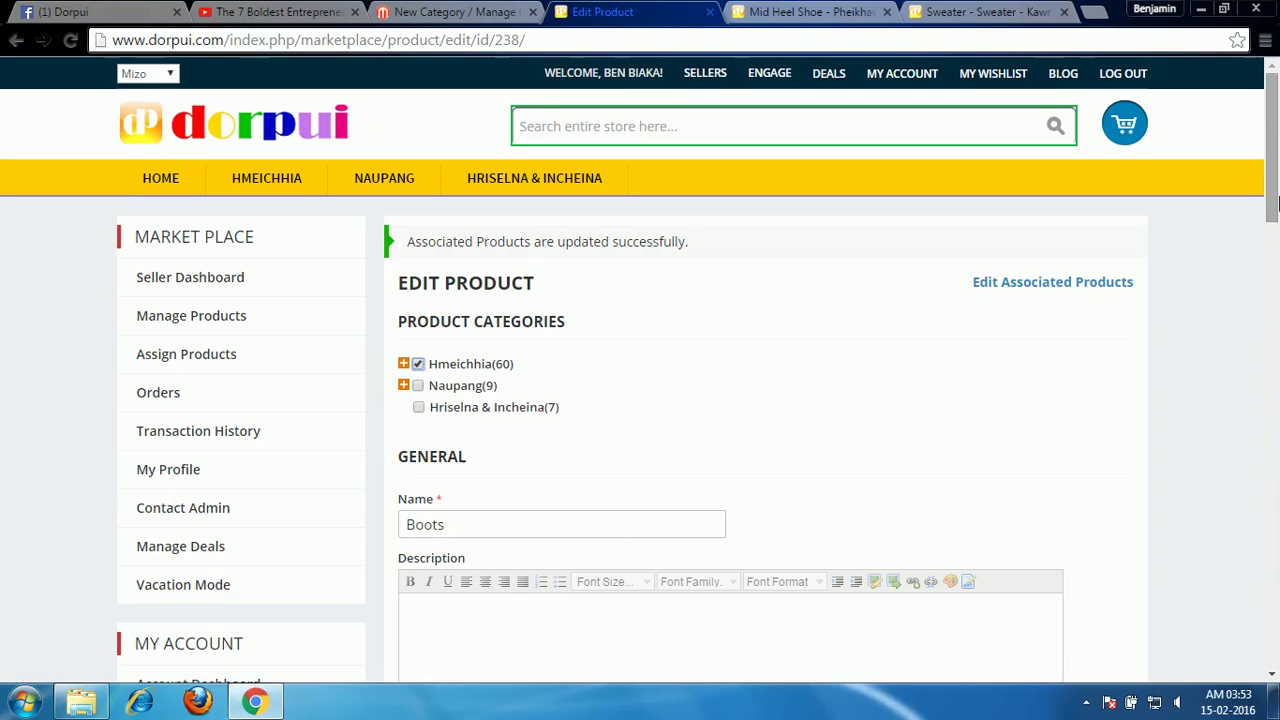
Save the Boots product from its edit page, leaving the remaining fields as they are.
scroll(1276, 242, down, 3)
drag(1274, 242, 1260, 543)
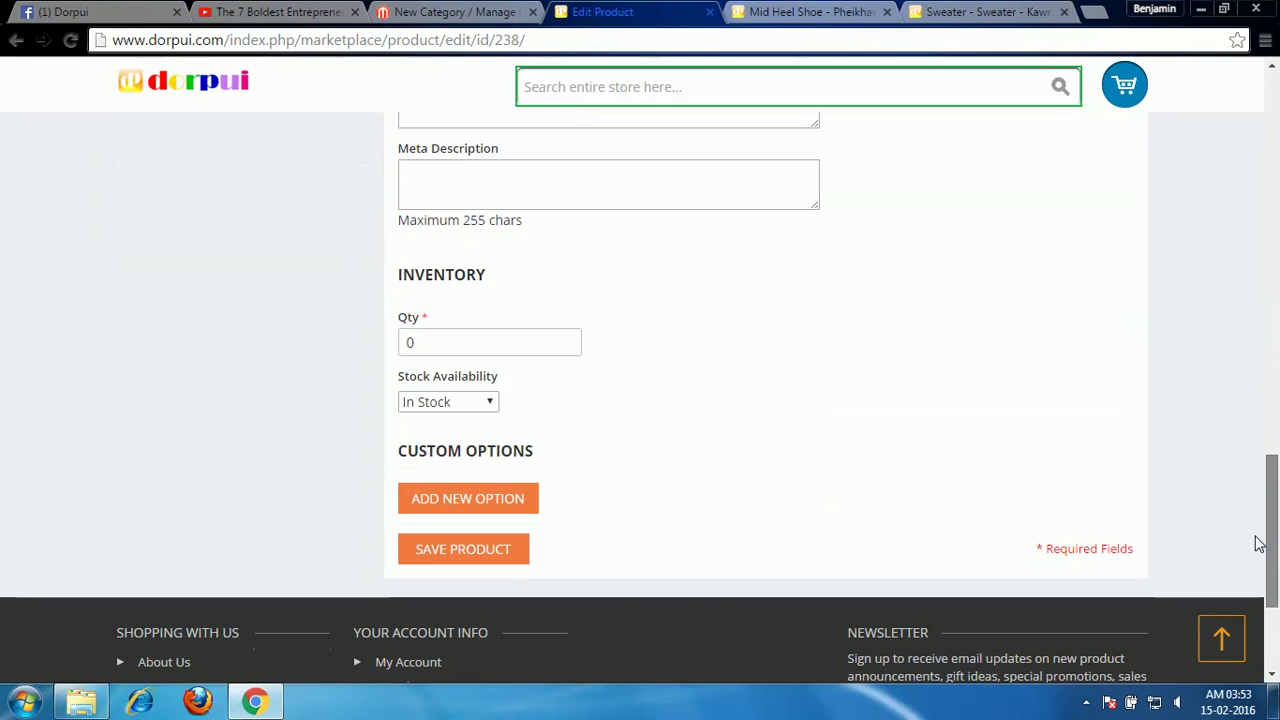
click(472, 562)
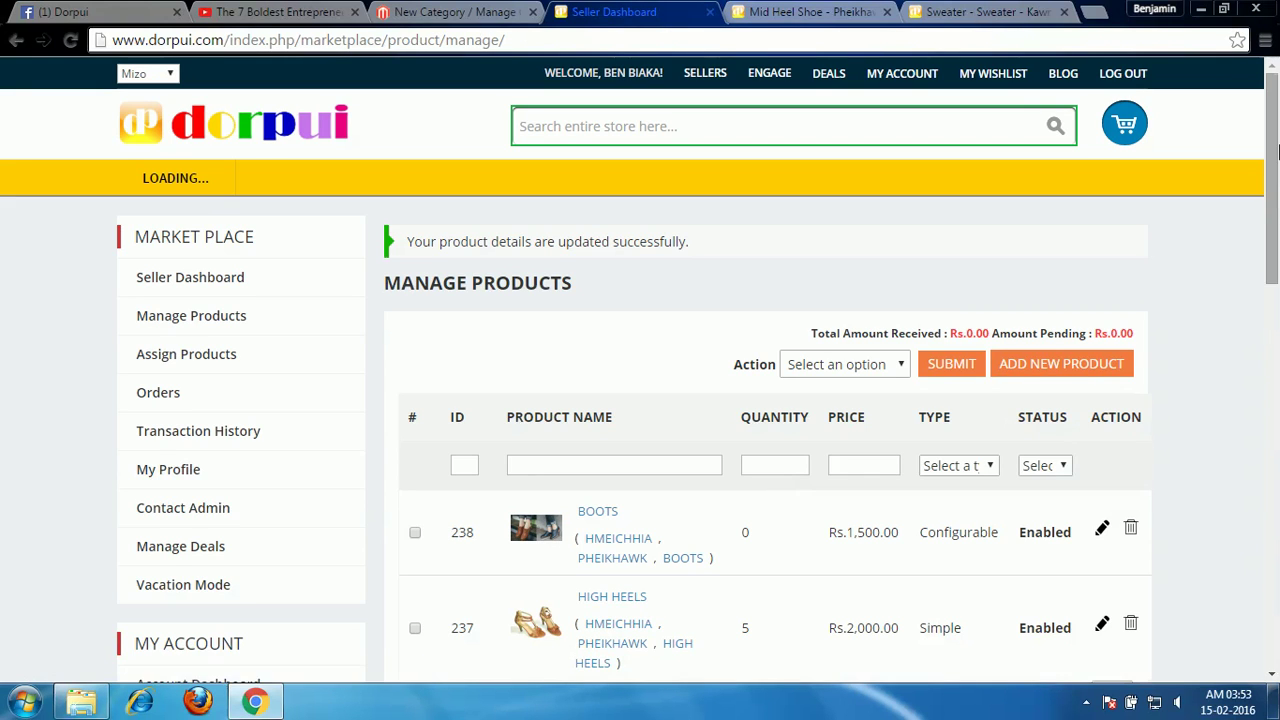
Open the Boots store page in a new browser tab and examine its color selection.
drag(1274, 131, 1276, 248)
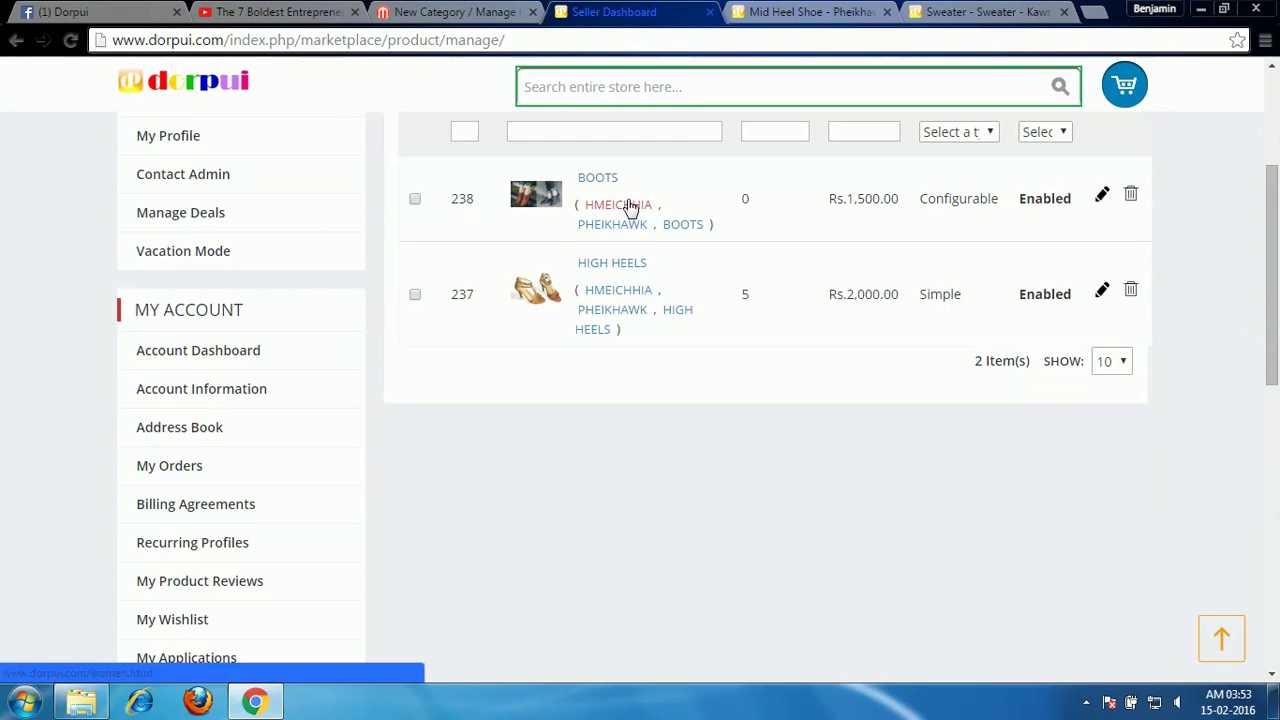
right_click(592, 181)
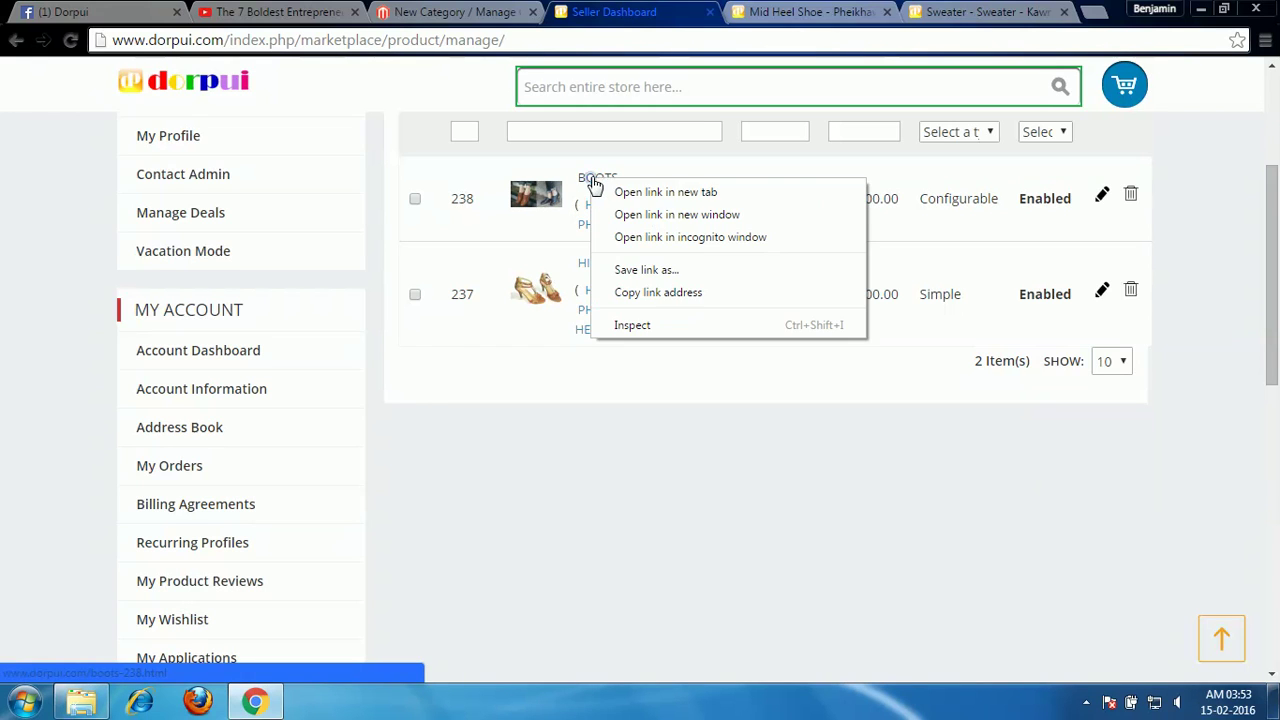
click(627, 193)
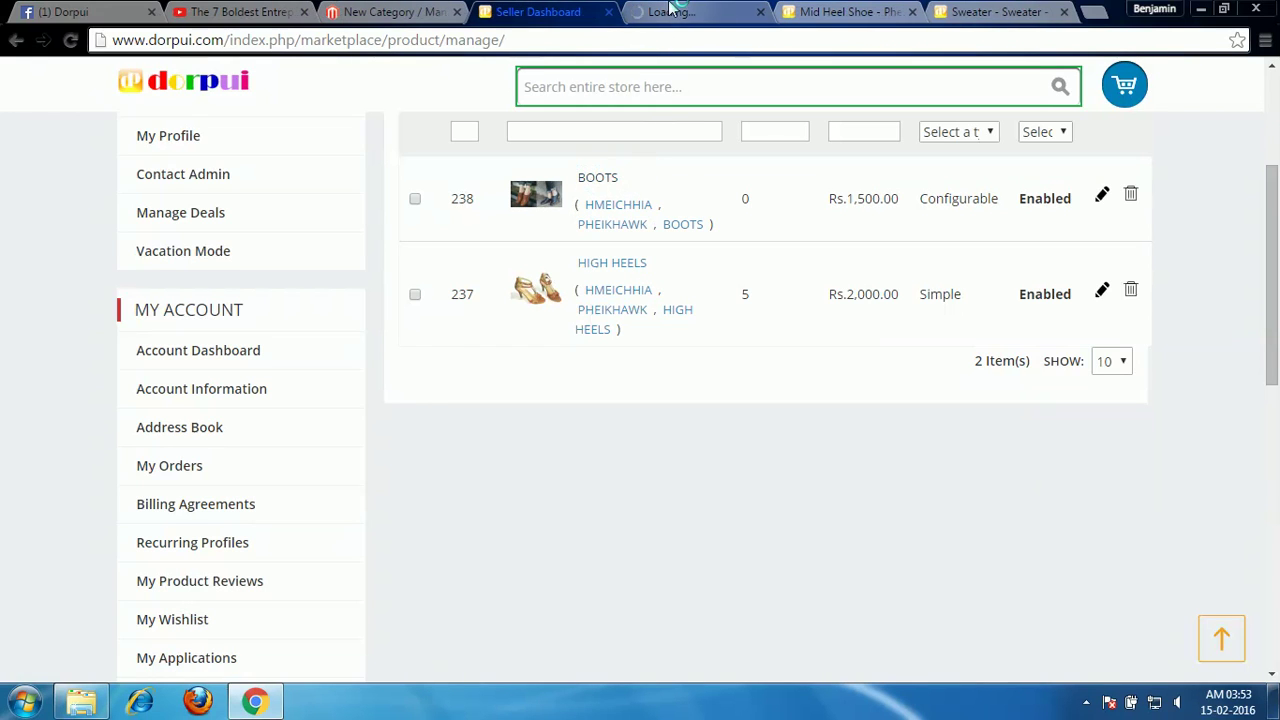
click(671, 9)
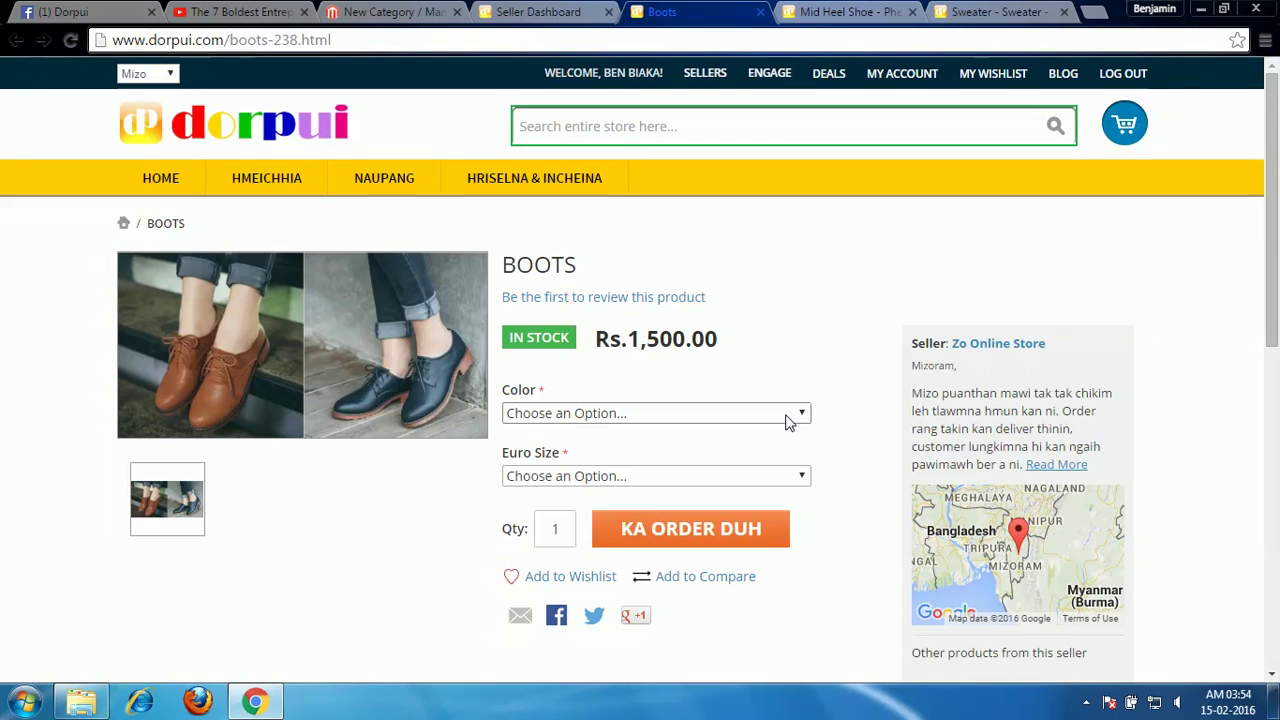
click(786, 414)
click(788, 414)
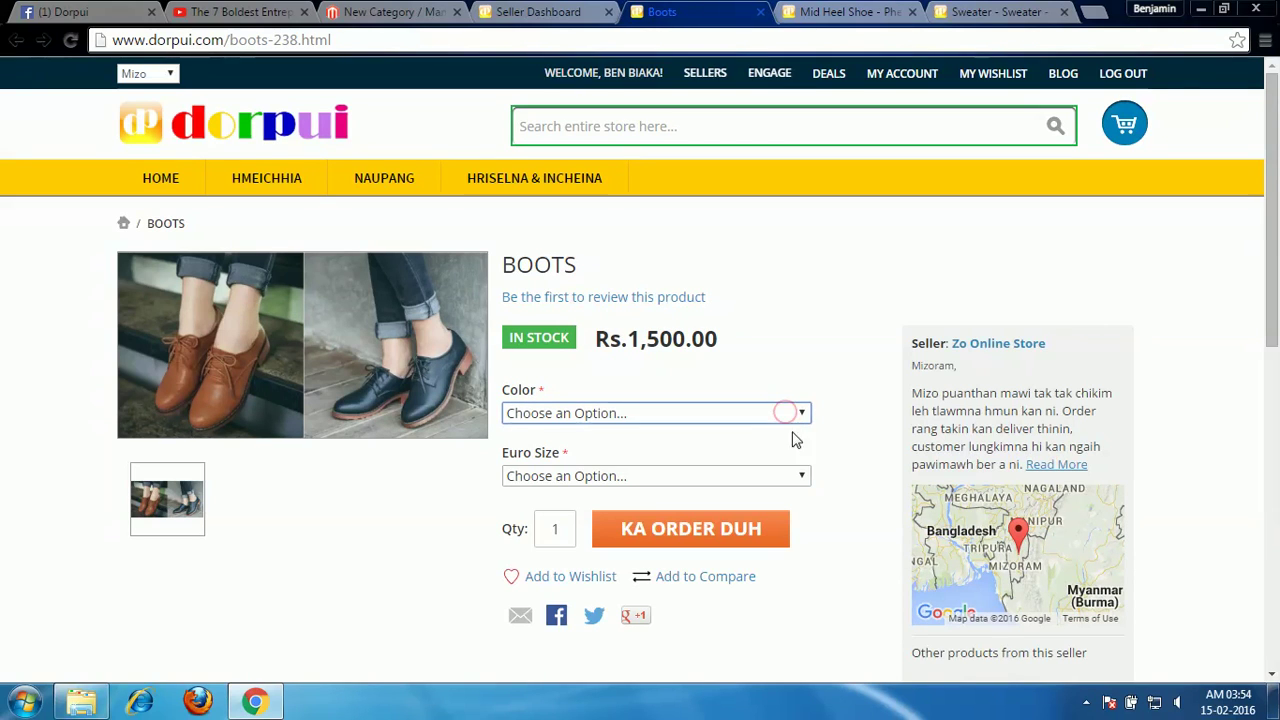
click(809, 345)
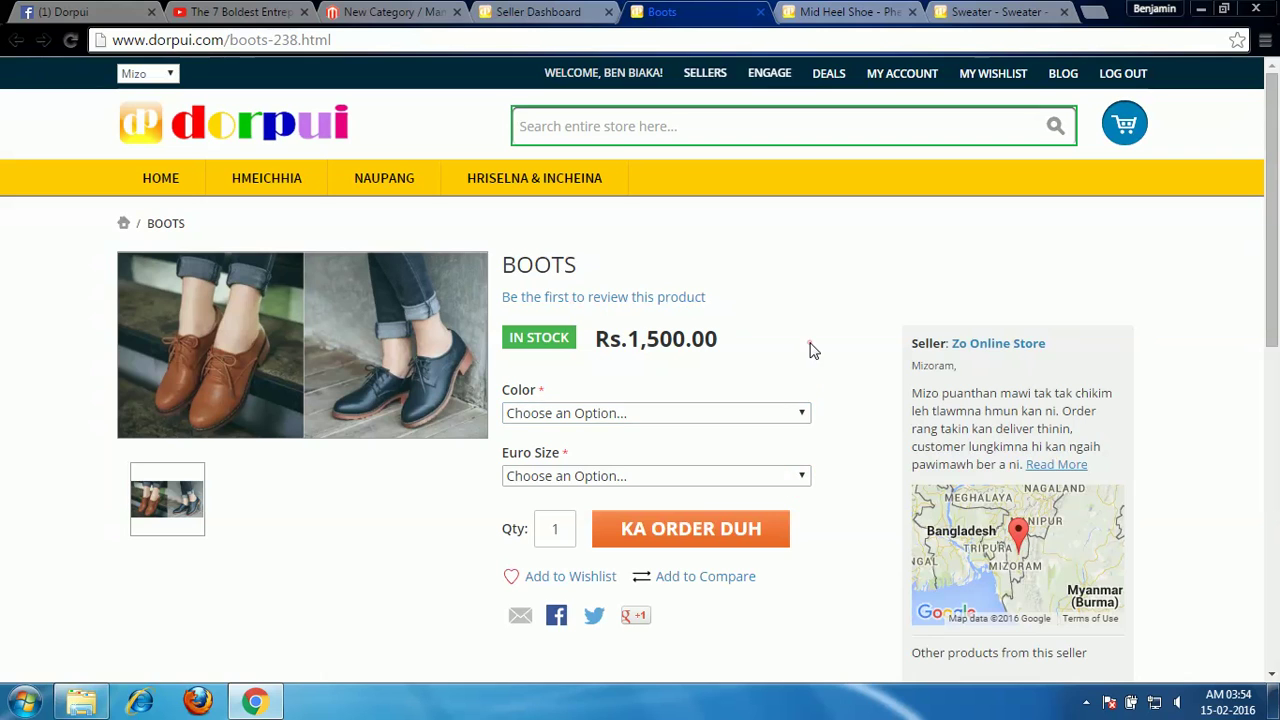
Return to the seller's product list and view the image mizo_sweater_1 from the Products folder.
click(565, 11)
scroll(1153, 500, up, 2)
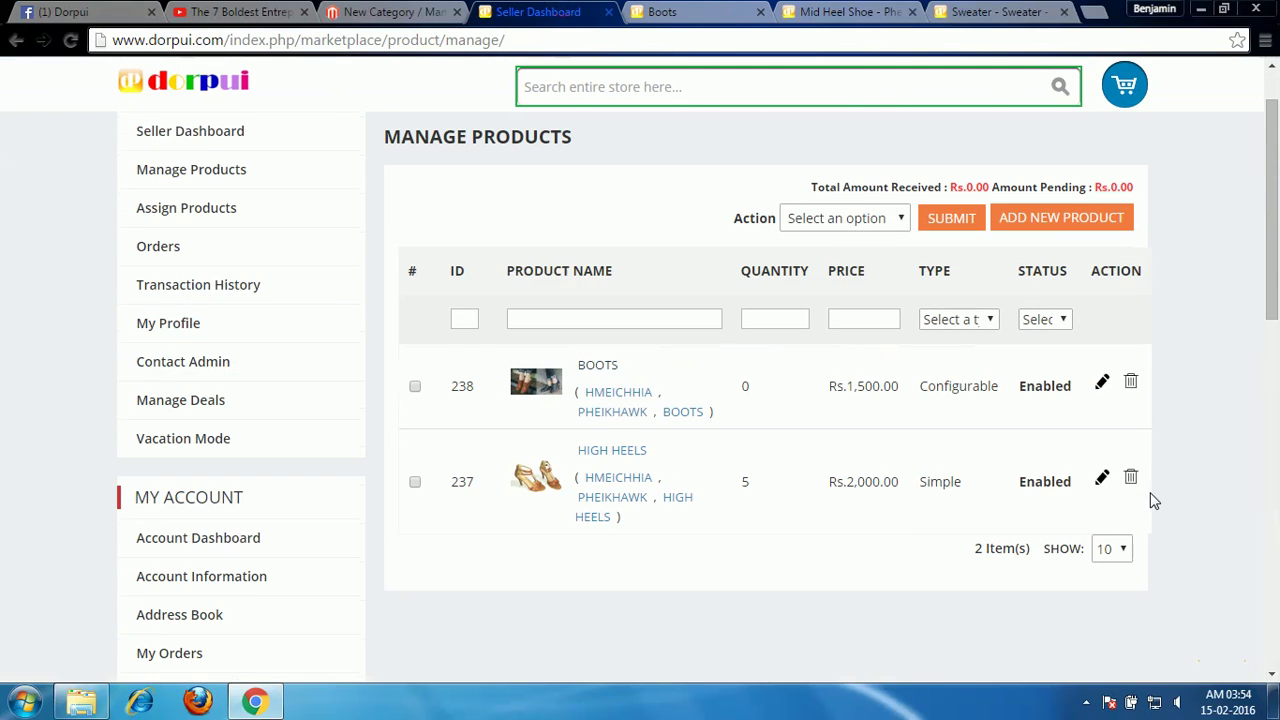
scroll(1075, 481, up, 2)
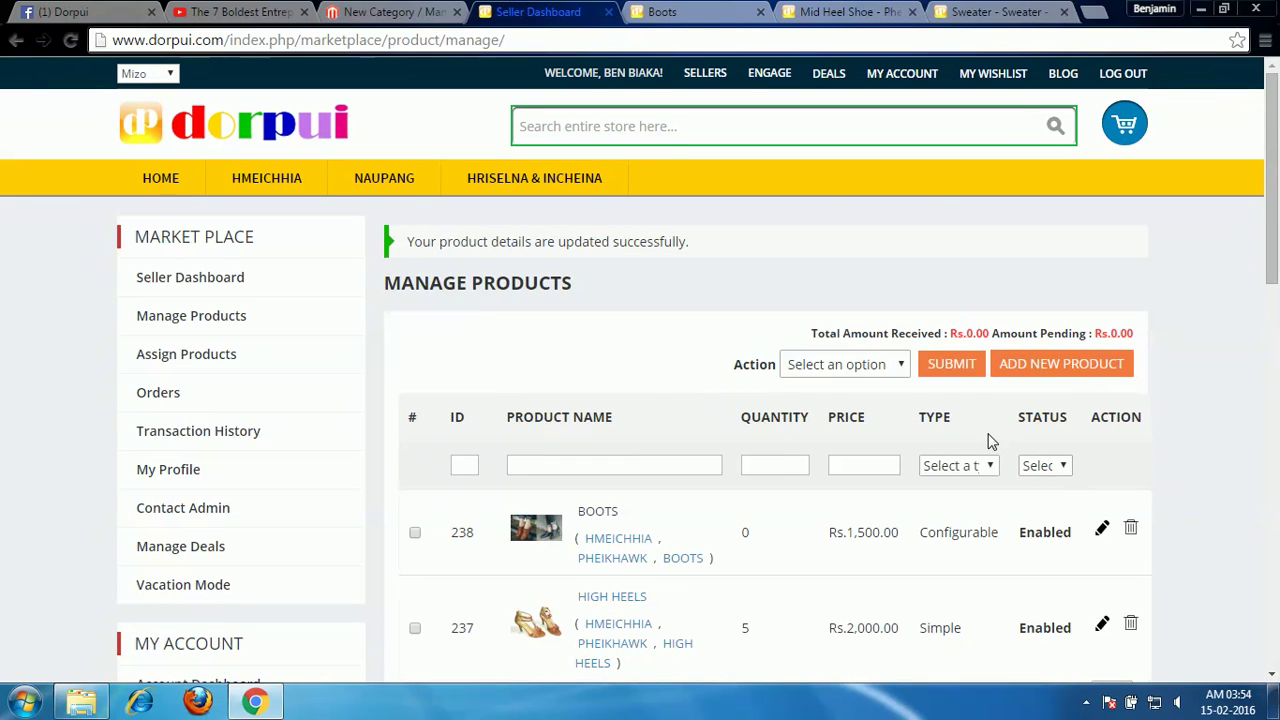
click(81, 700)
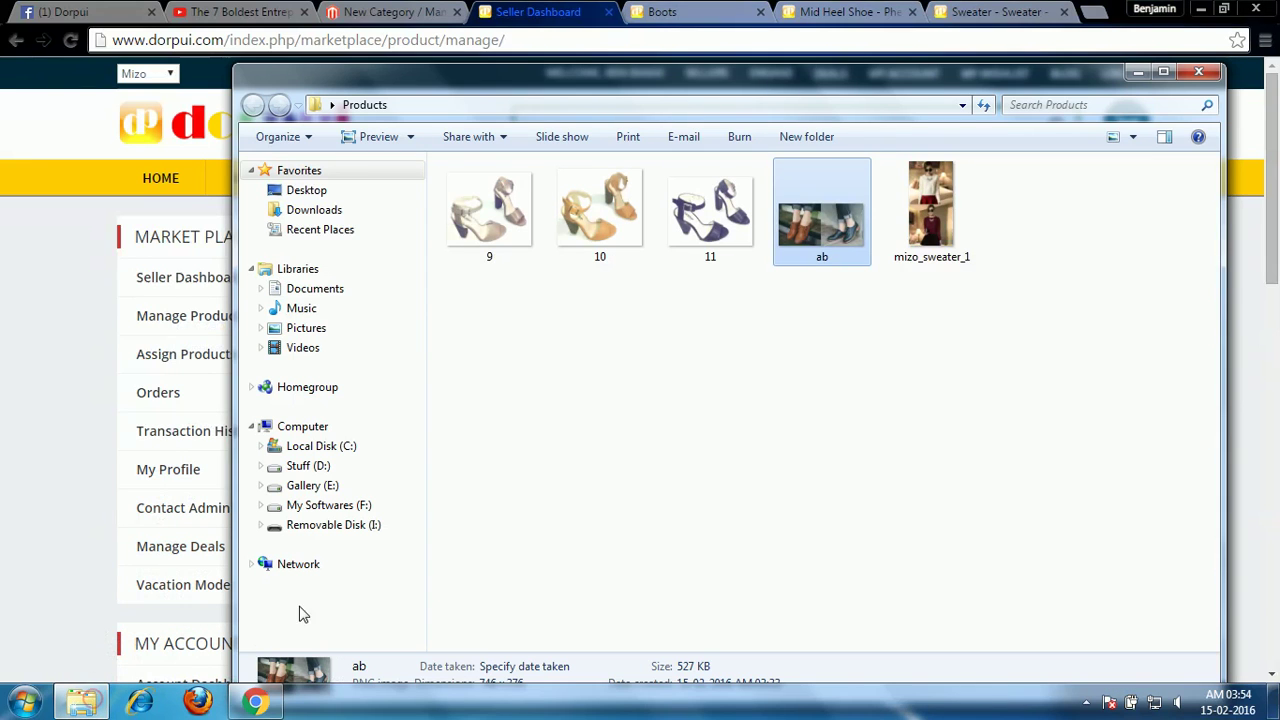
double_click(928, 206)
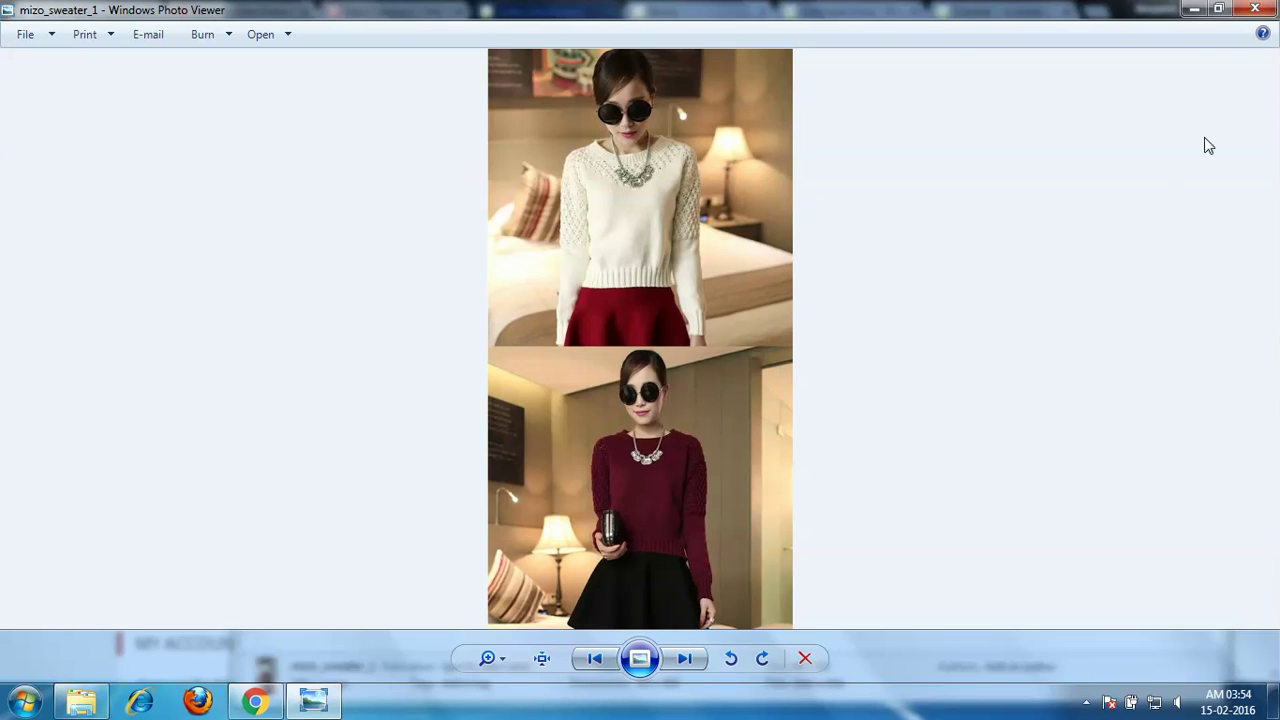
Close the sweater image and start a new product with the Clothing attribute set and the Configurable product type.
click(1255, 10)
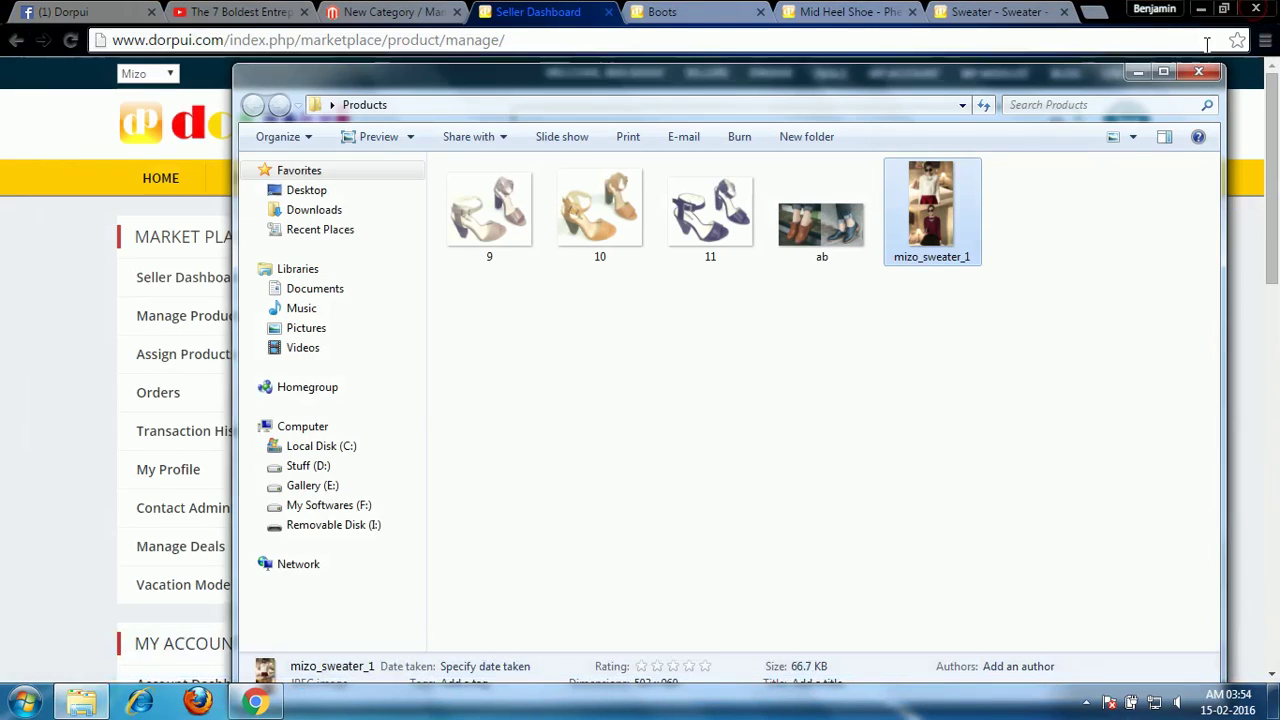
click(1138, 72)
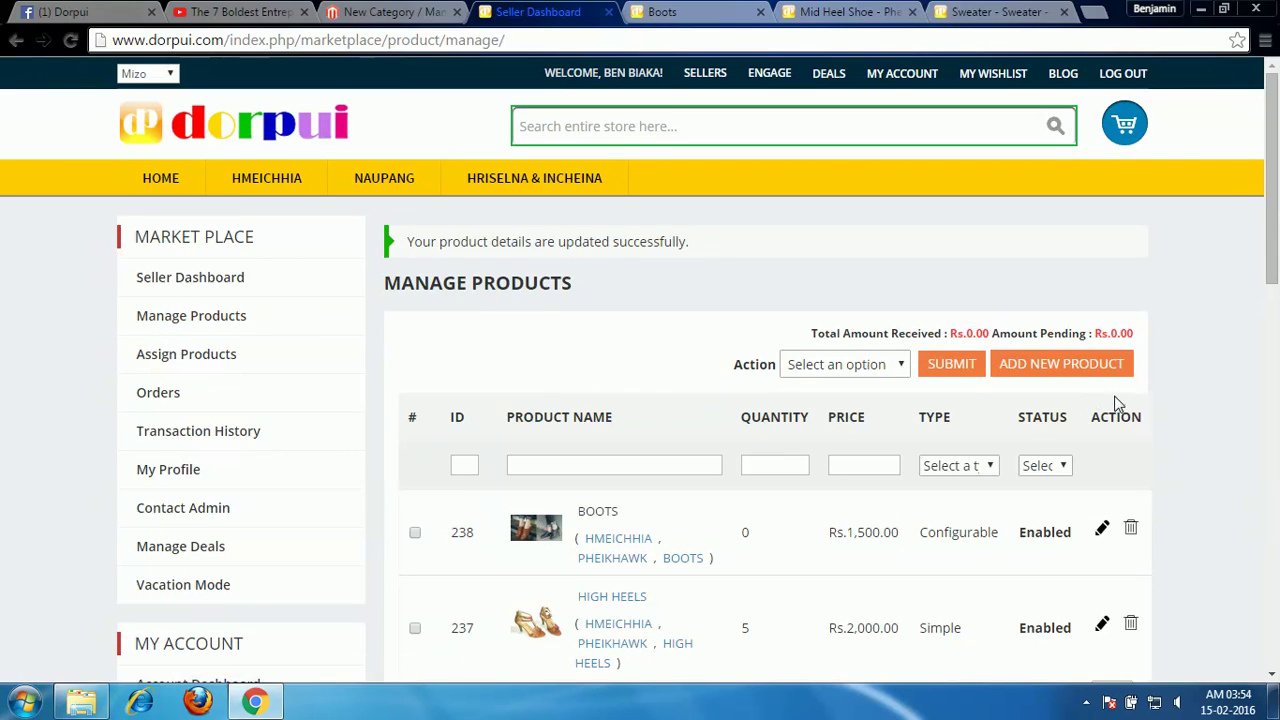
click(1088, 376)
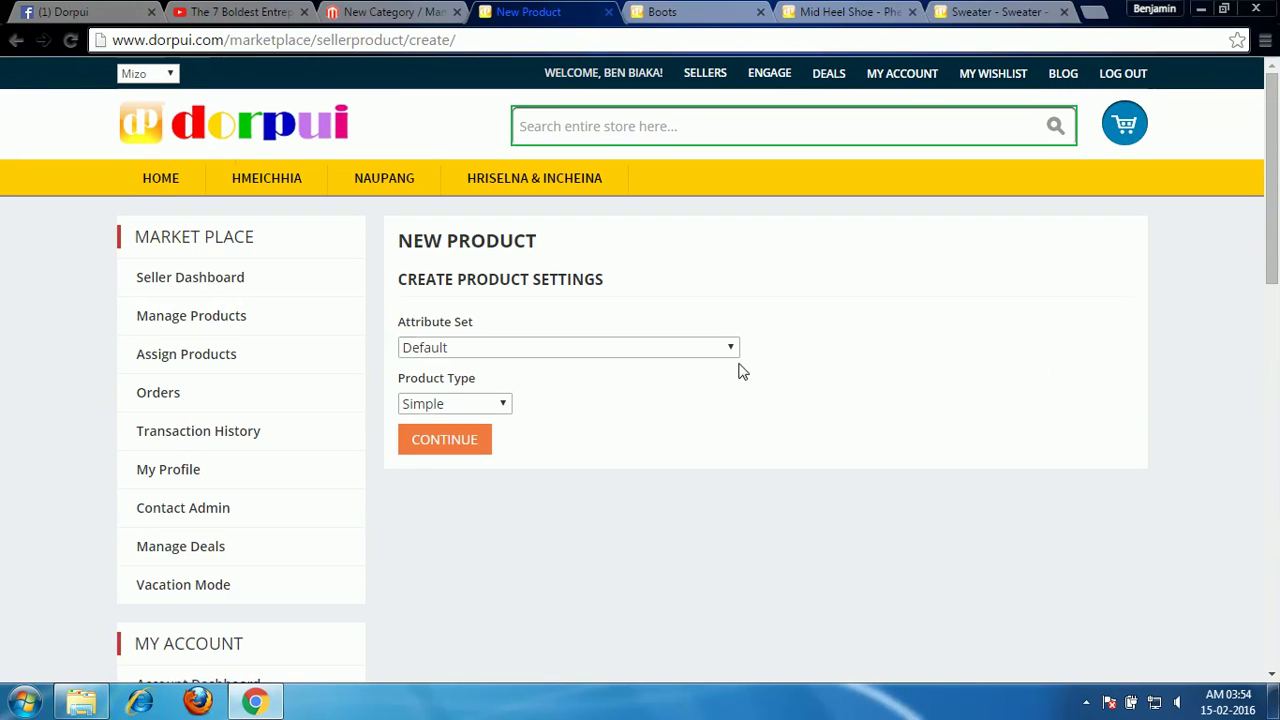
click(728, 348)
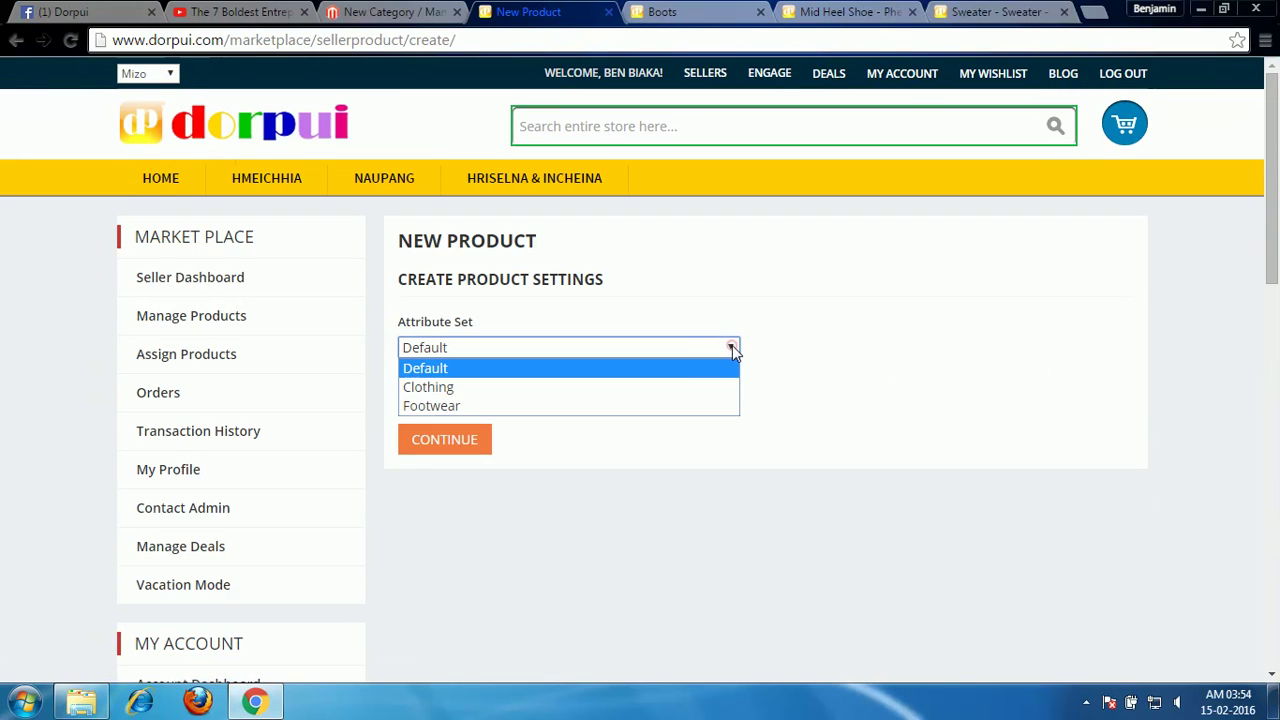
click(700, 388)
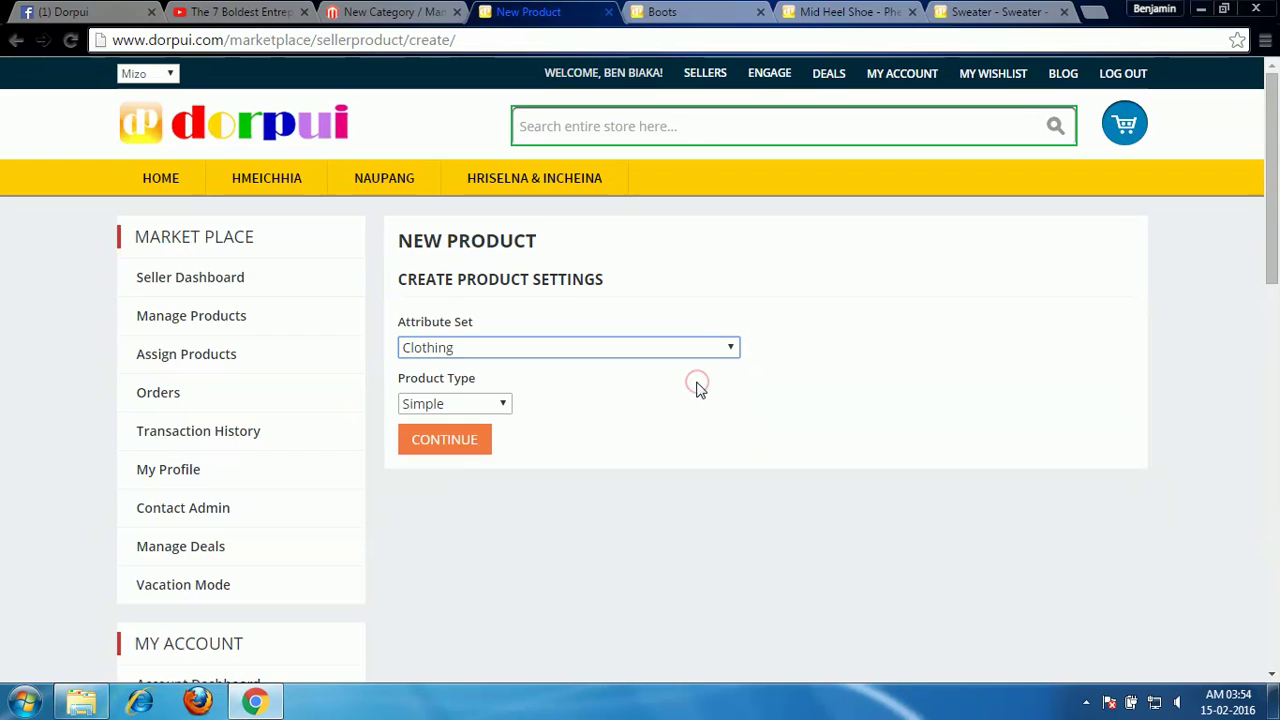
click(505, 405)
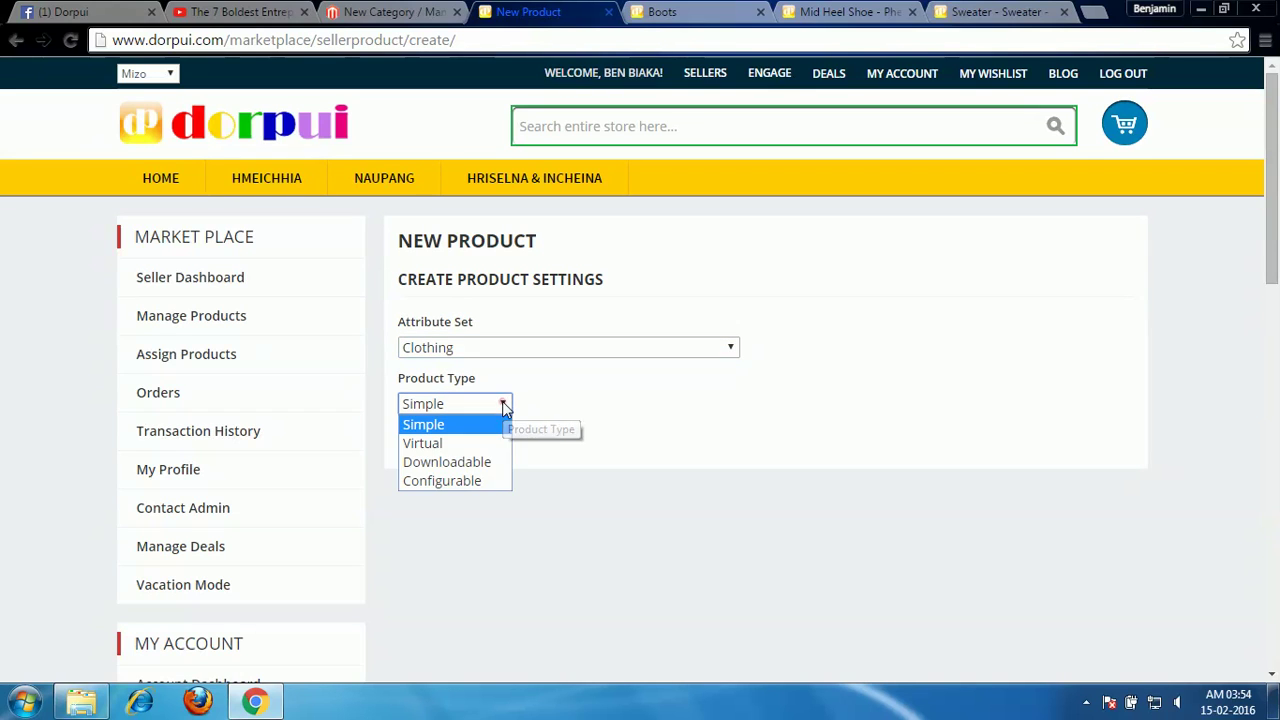
click(476, 482)
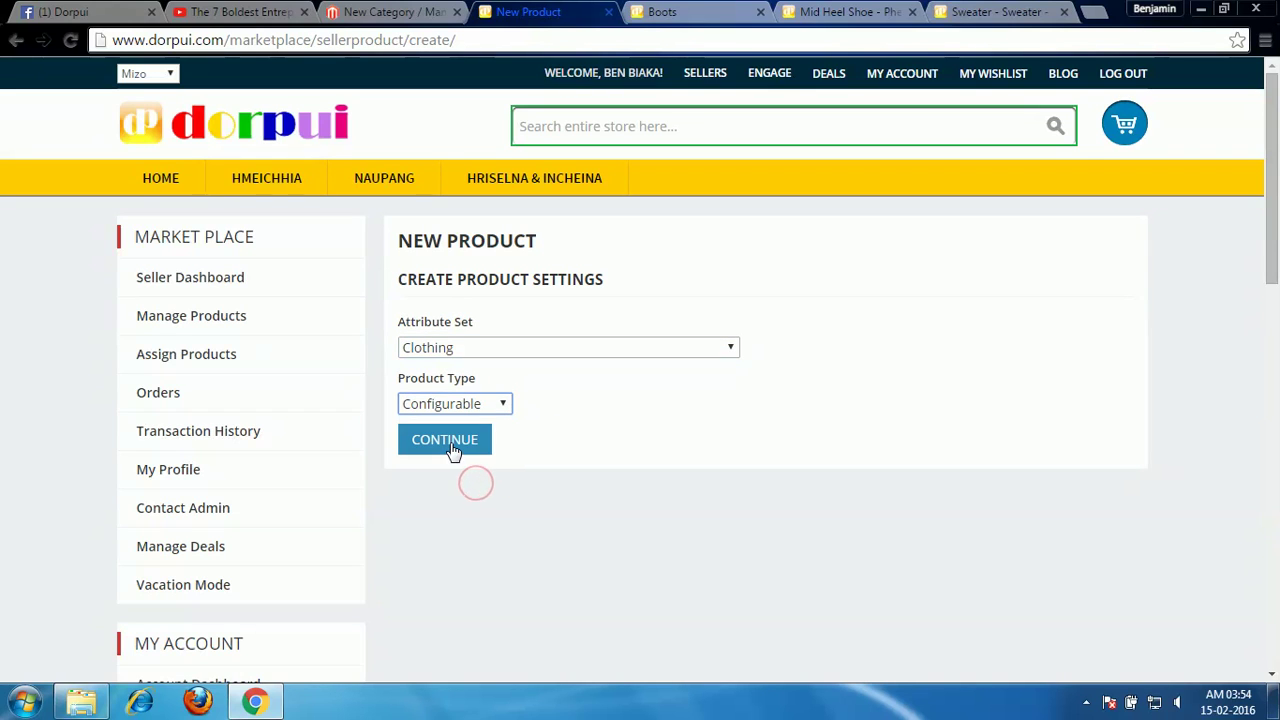
click(449, 446)
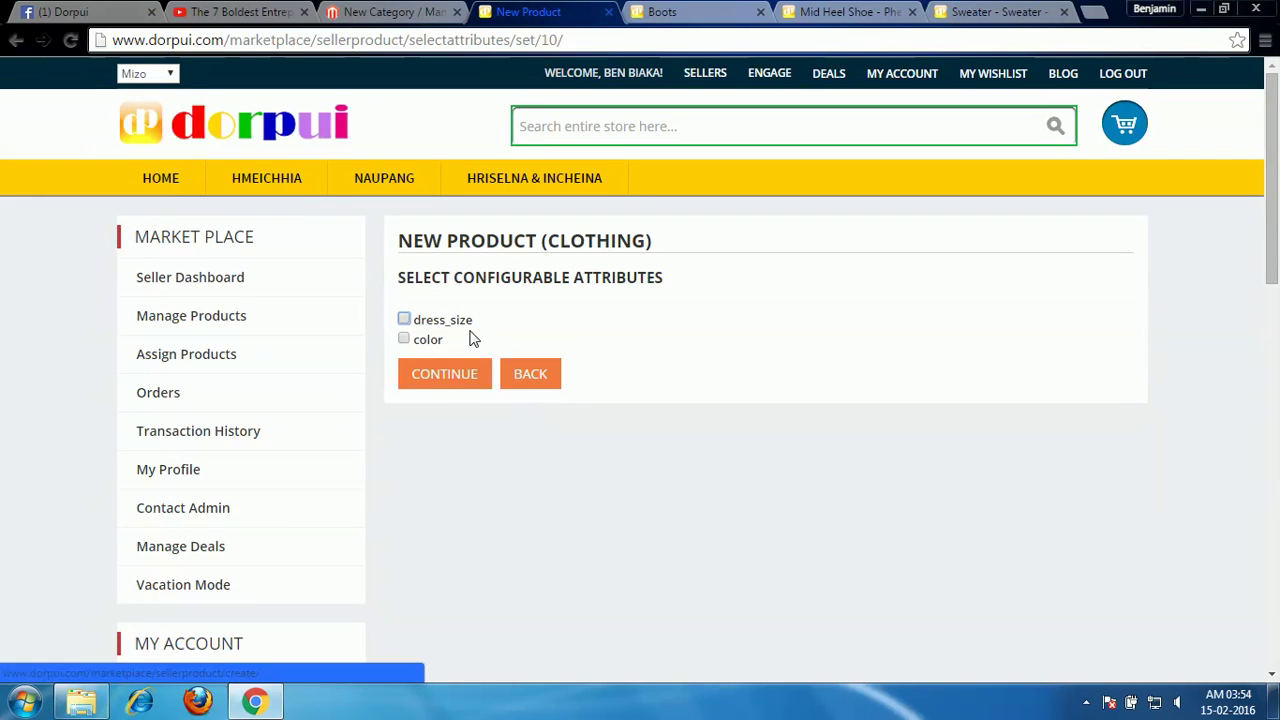
Choose color and dress_size as the configurable attributes of the new clothing product.
click(433, 342)
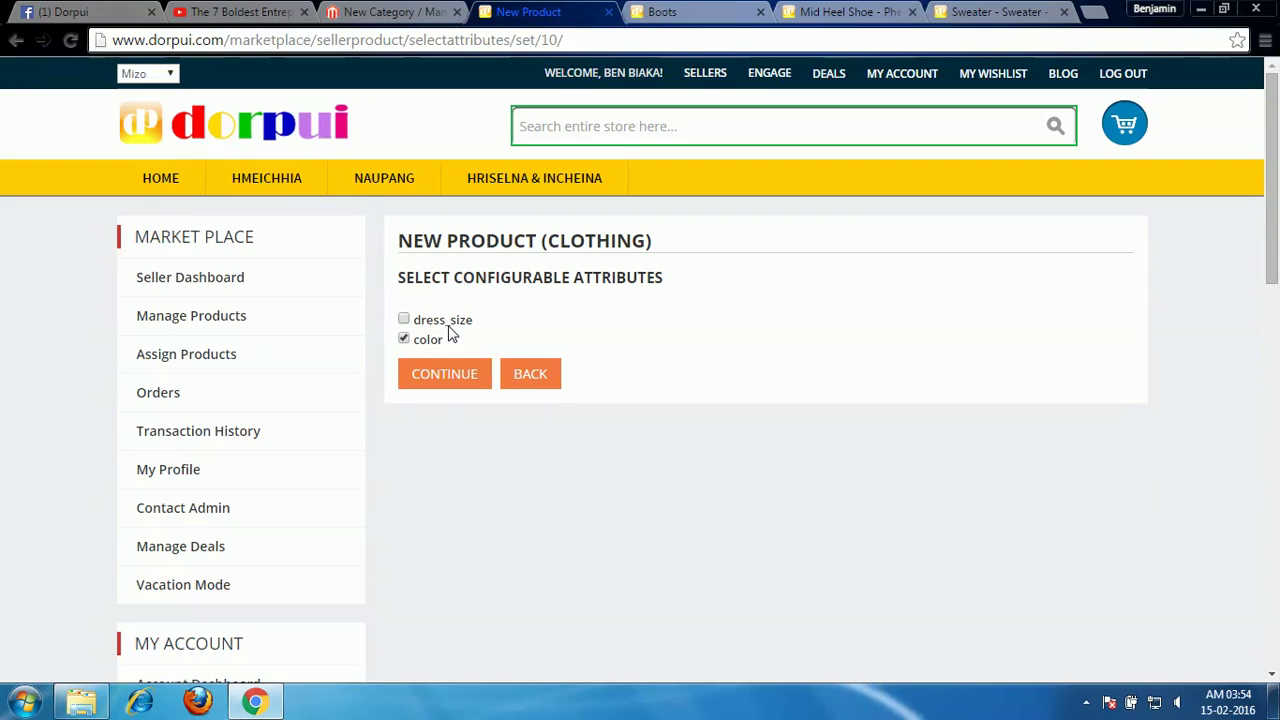
click(451, 328)
click(463, 378)
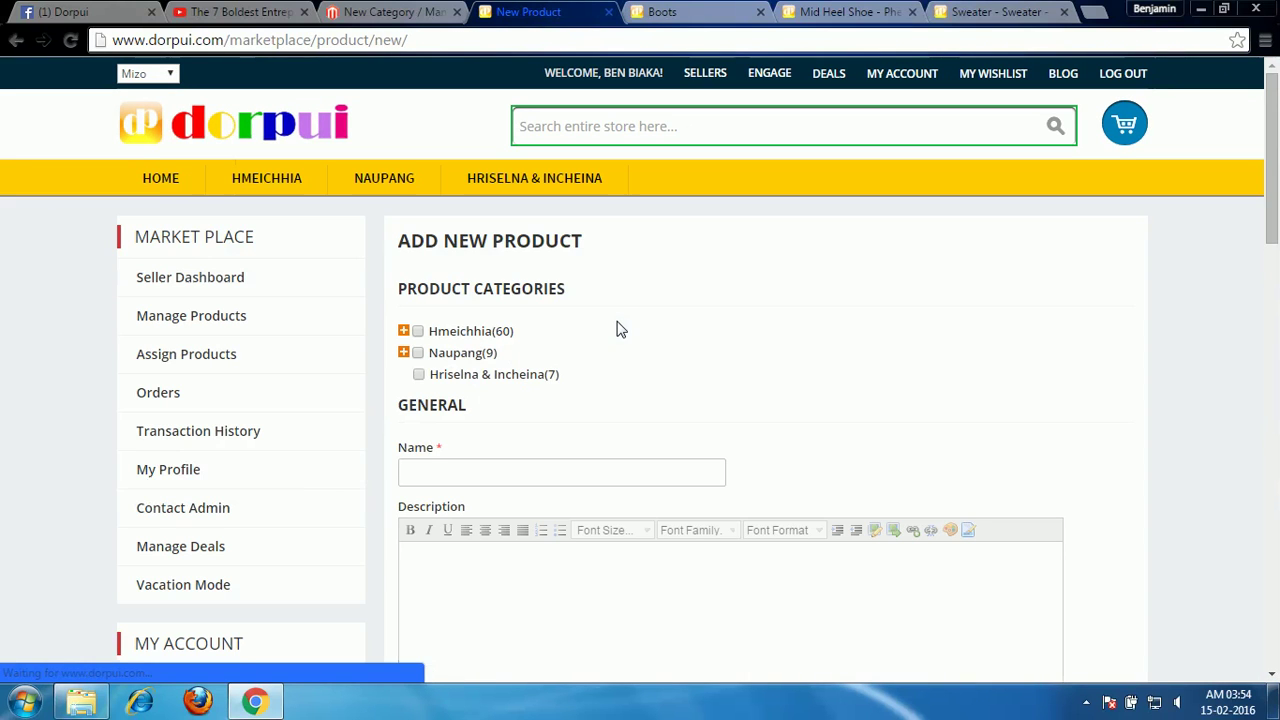
Assign the new product to the Hmeichhia category, its Kawr subcategory and the Sweater subcategory under Kawr.
click(403, 331)
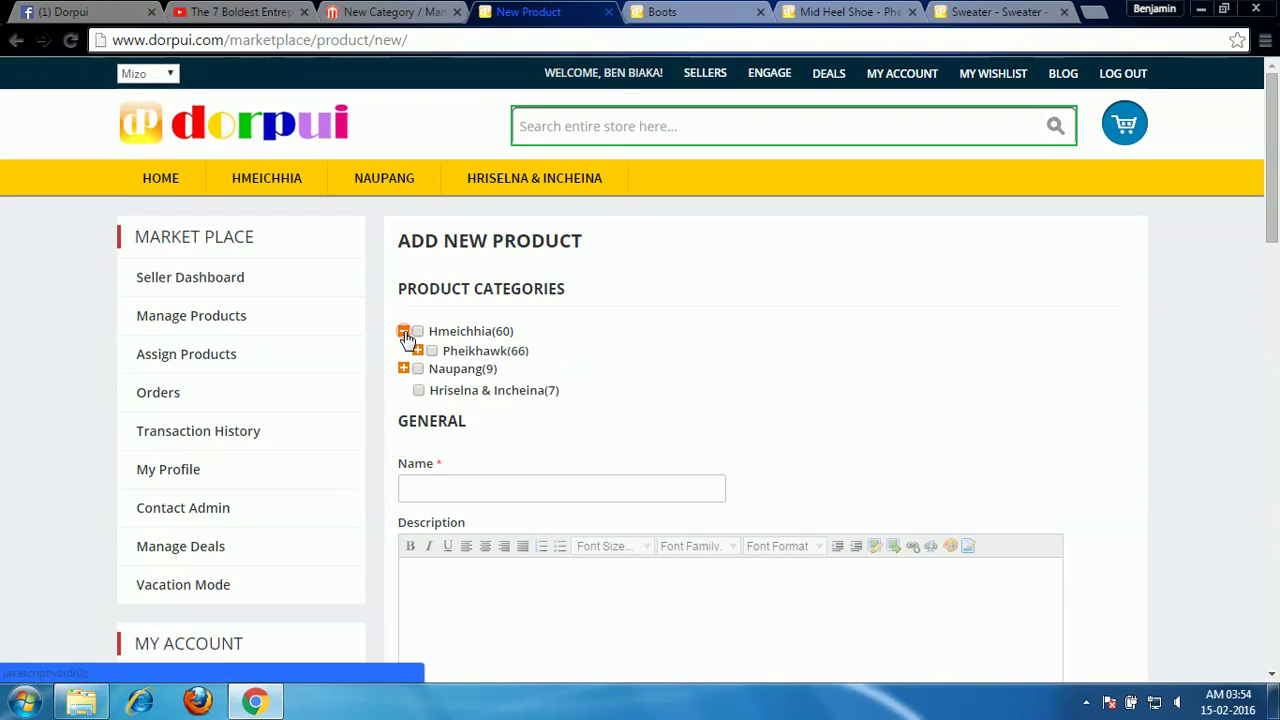
click(418, 331)
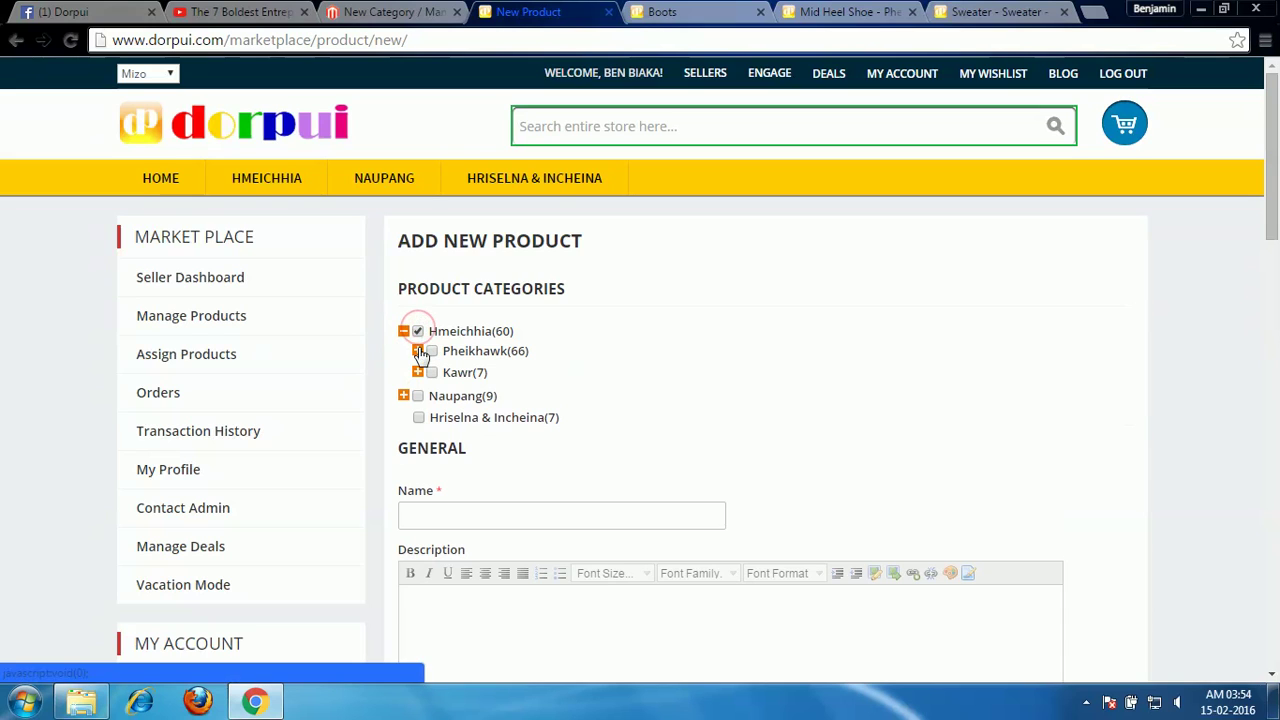
click(417, 350)
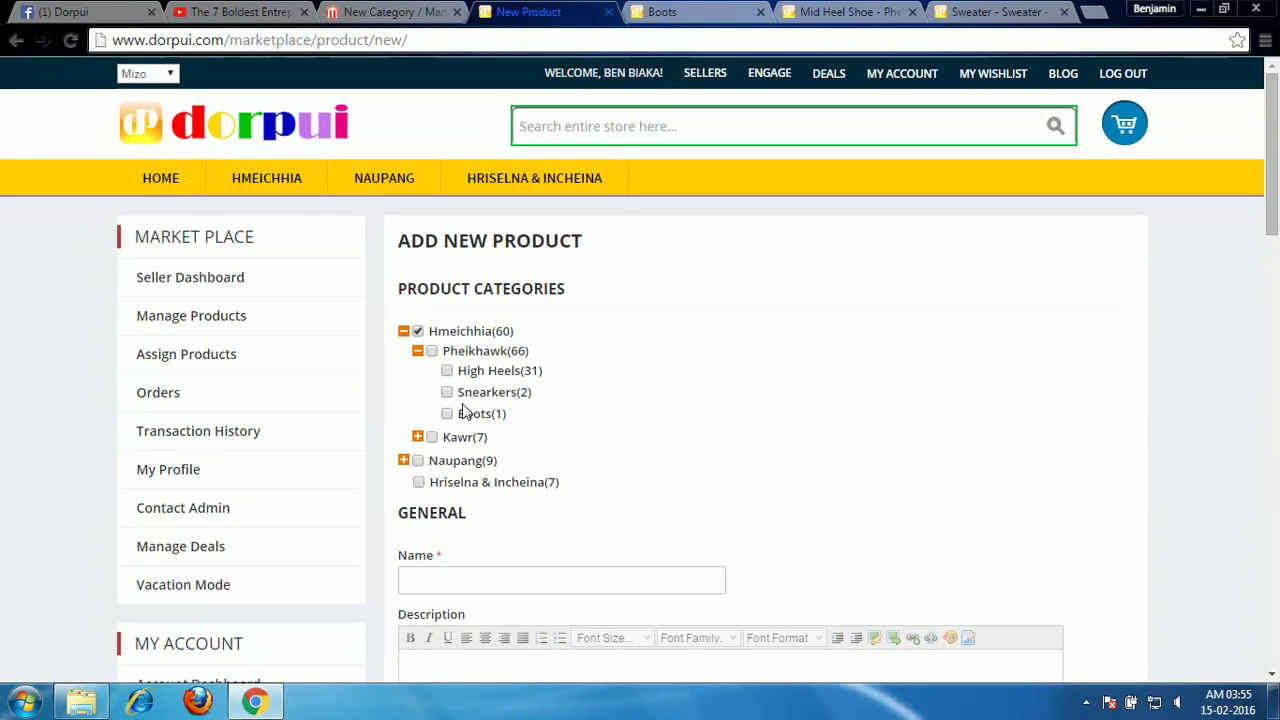
click(417, 350)
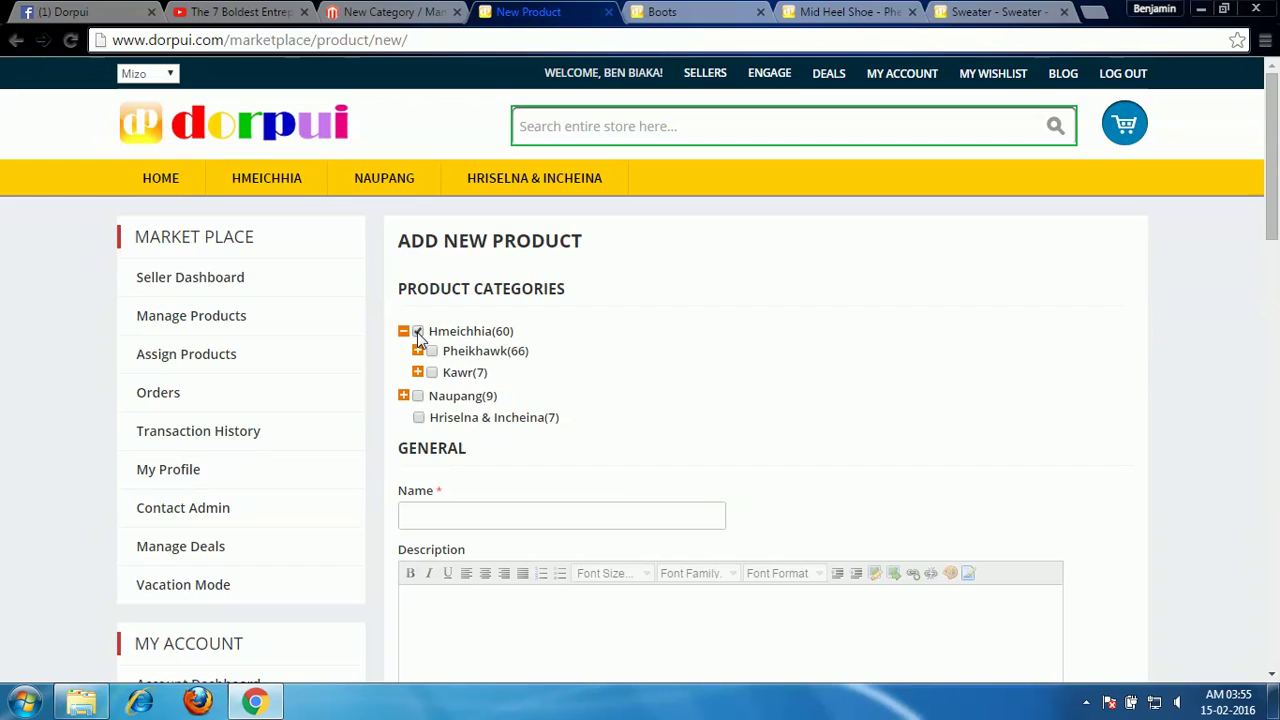
click(420, 372)
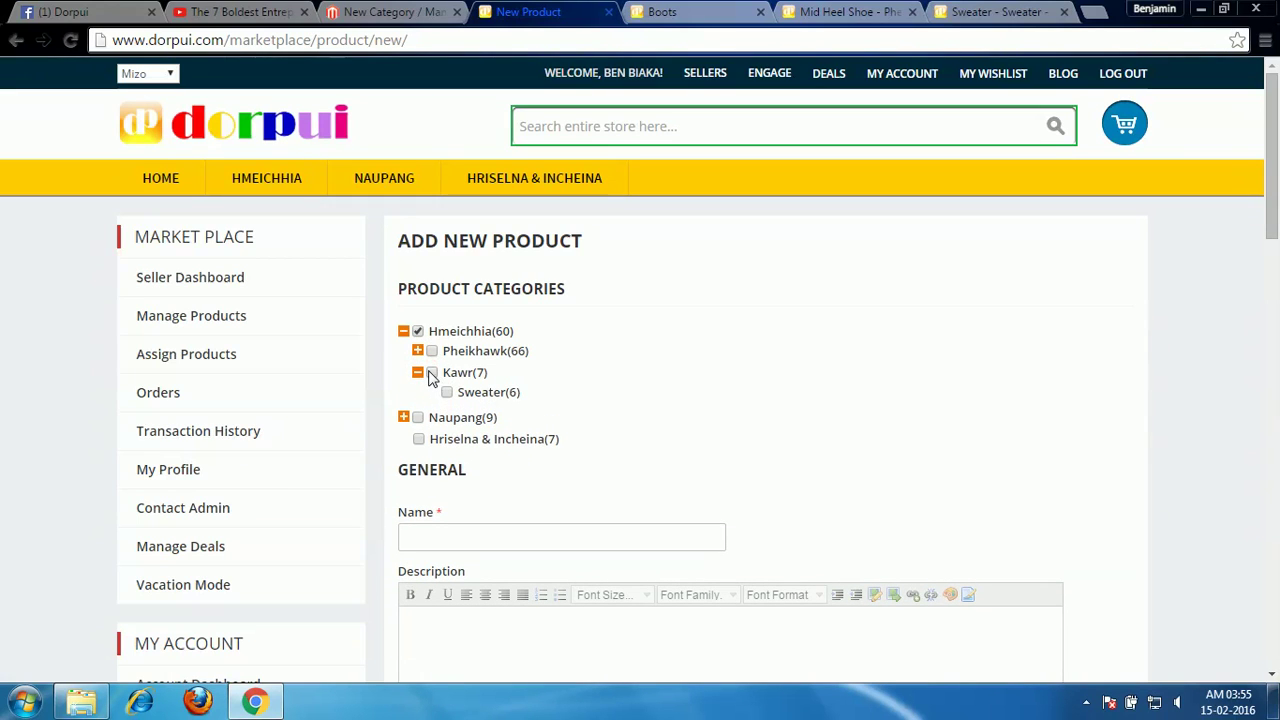
click(433, 374)
click(448, 395)
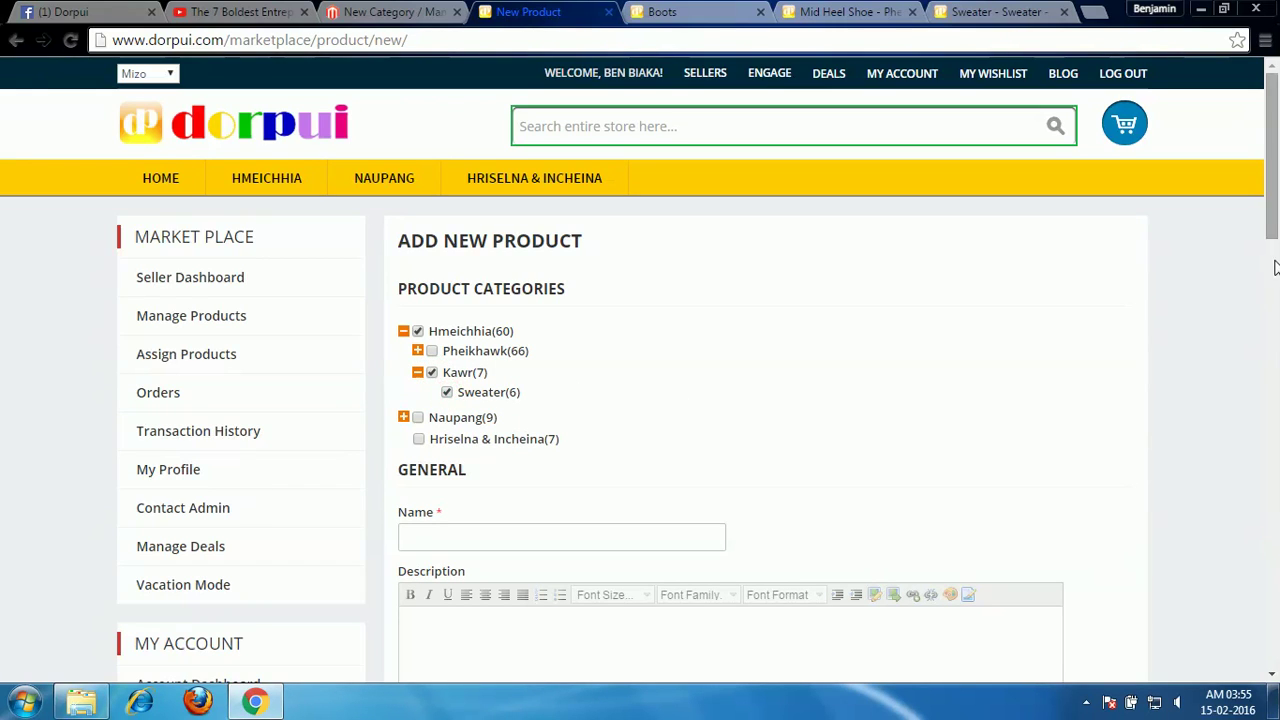
Name the new product Sweater and give it the SKU sw005, leaving both descriptions empty.
scroll(1273, 240, down, 1)
scroll(1273, 240, down, 2)
click(509, 318)
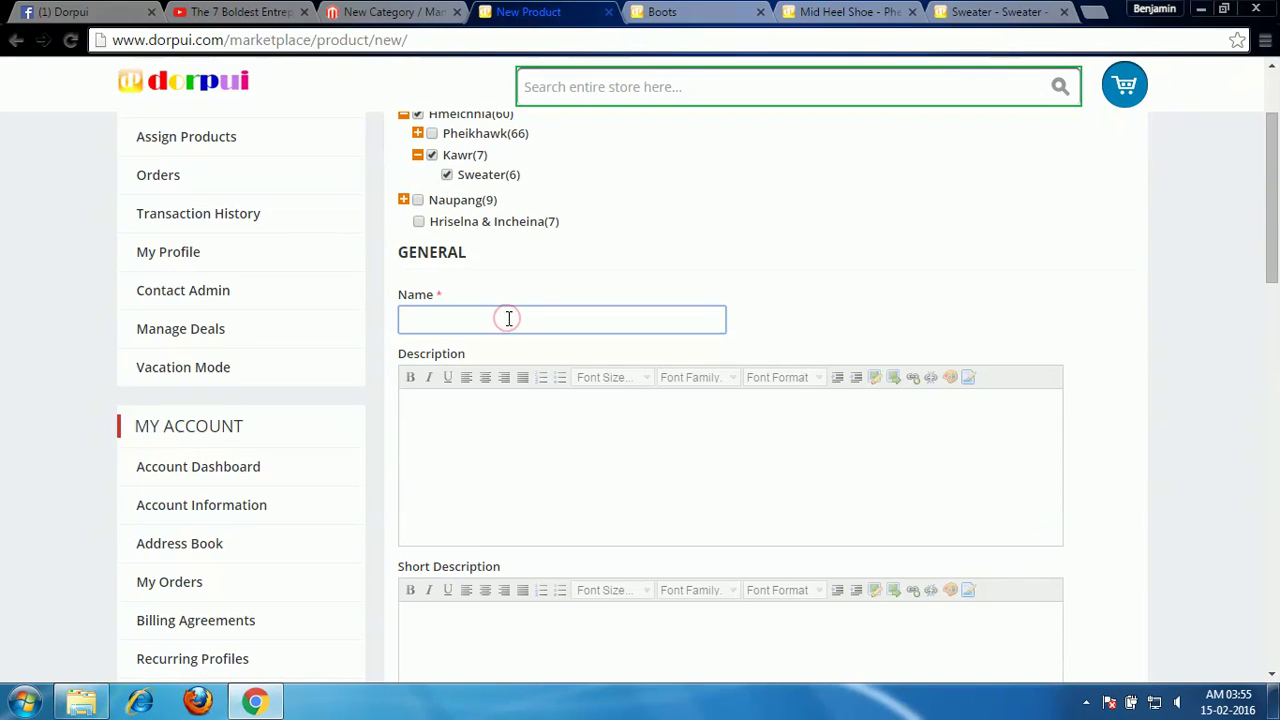
text(Sweater)
drag(1274, 180, 1276, 300)
click(636, 370)
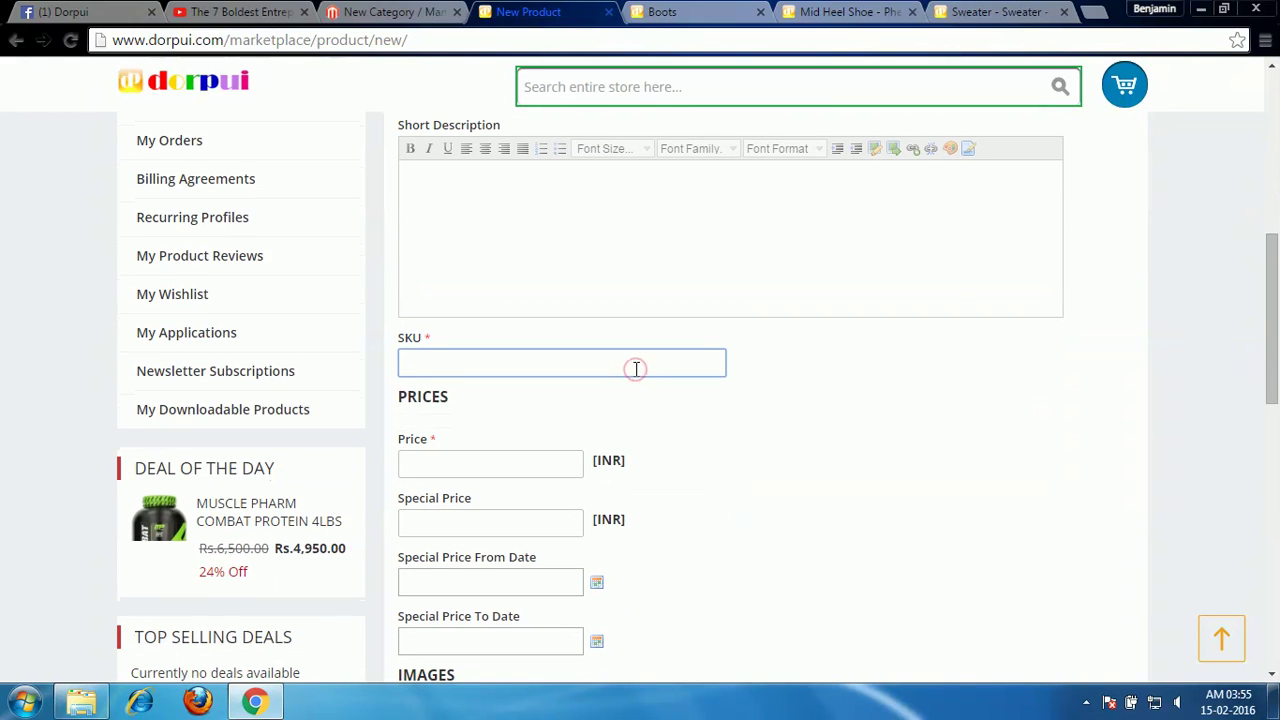
text(sw)
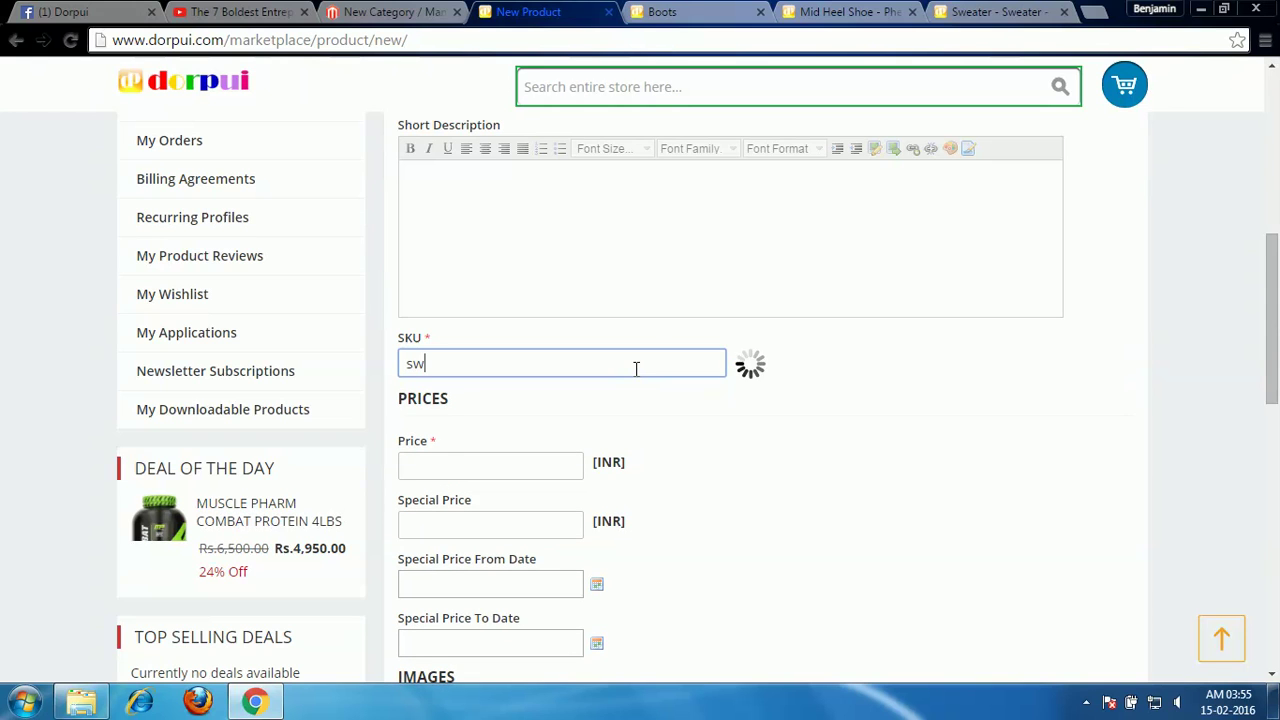
text(005)
click(1092, 395)
Set the sweater's regular price to 1000 INR, without a special price.
scroll(1277, 286, down, 3)
click(479, 297)
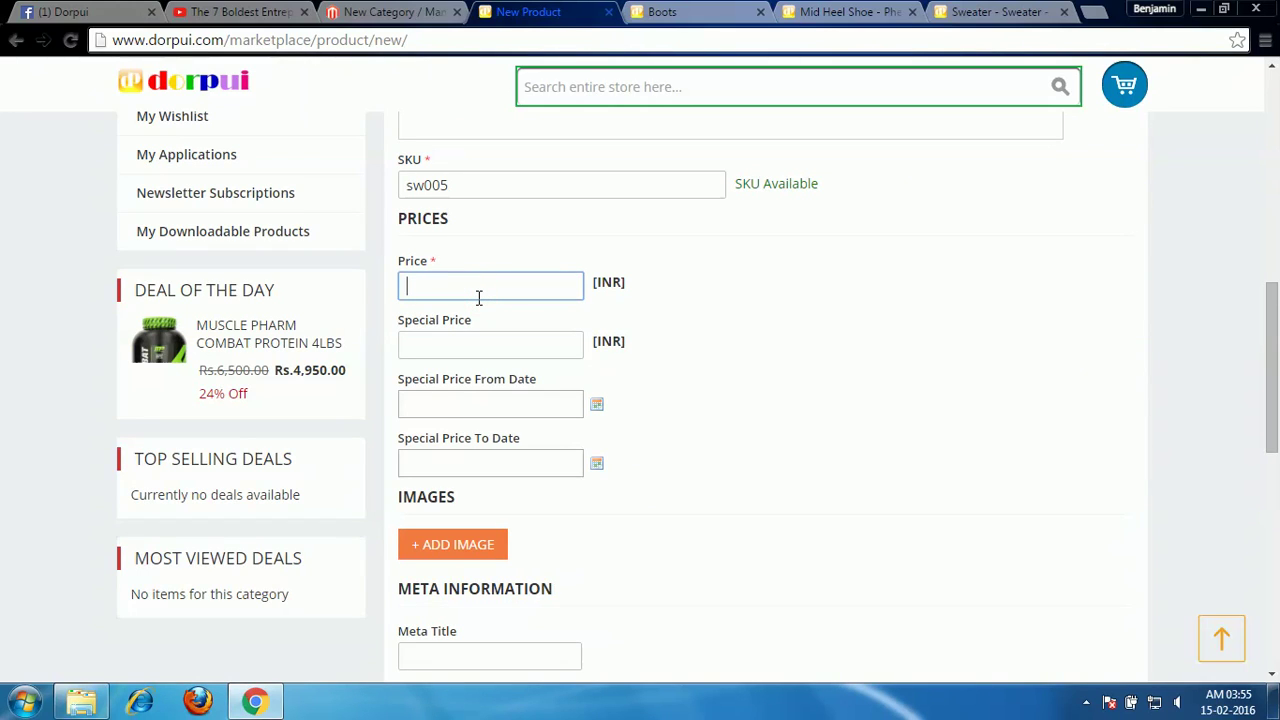
text(1)
key(Escape)
click(1008, 322)
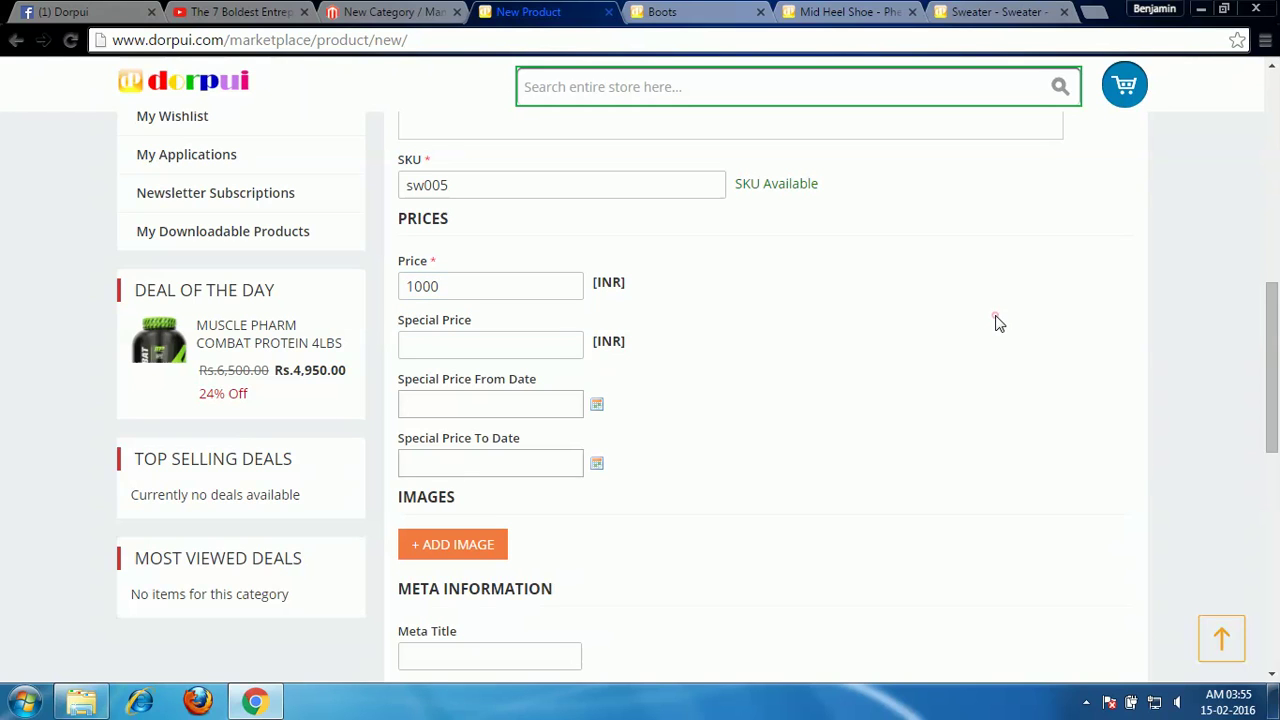
Add an image file to the sweater product and save the product with stock availability In Stock.
scroll(673, 437, down, 3)
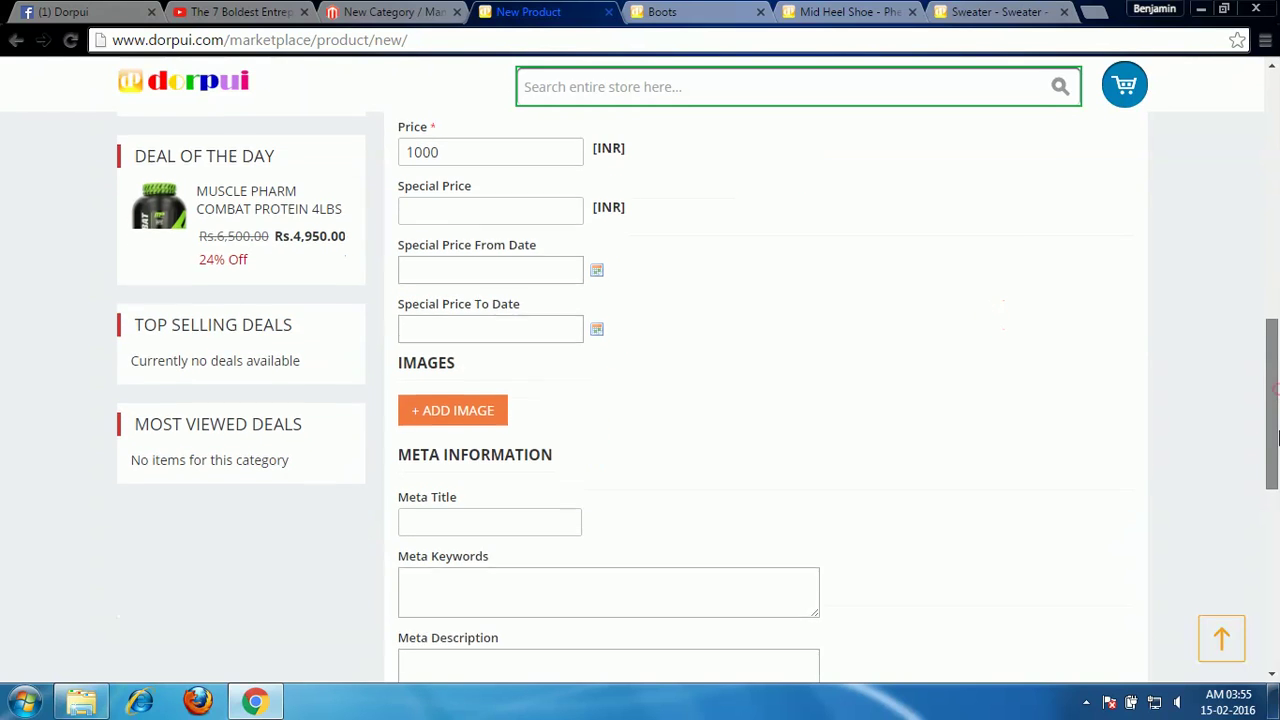
click(507, 401)
click(478, 440)
click(690, 298)
click(922, 463)
scroll(1253, 434, down, 5)
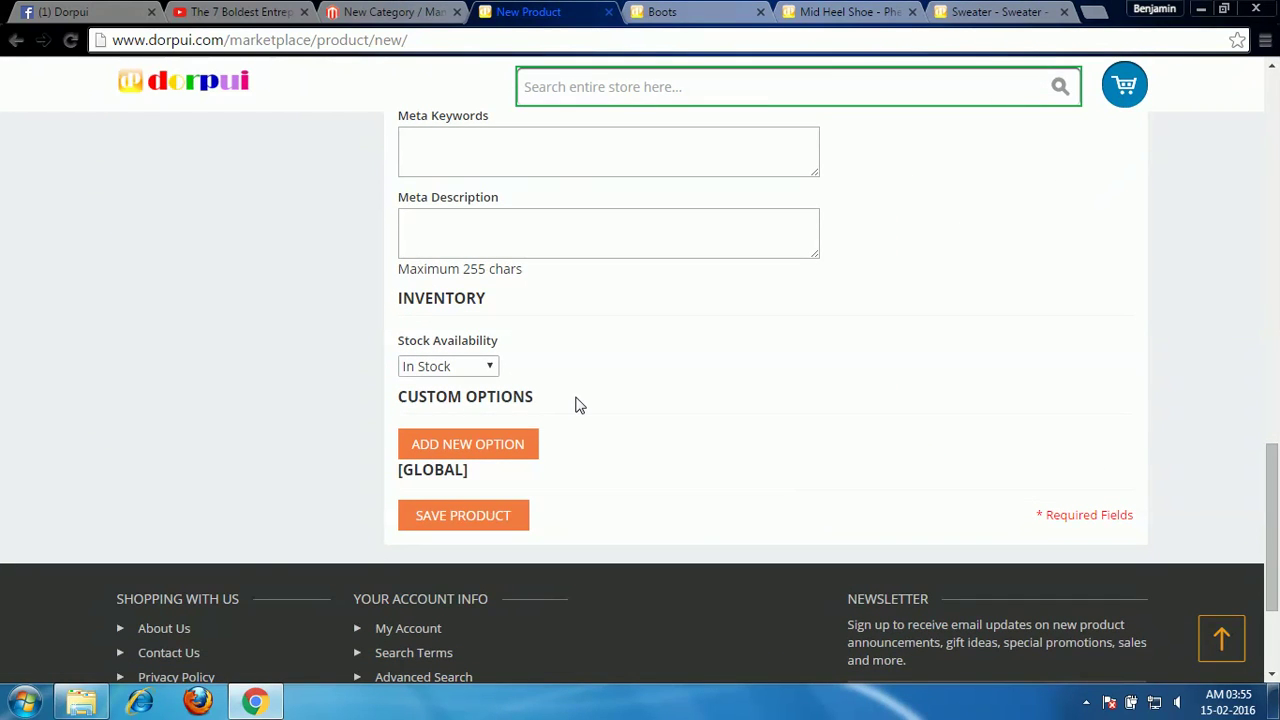
click(508, 515)
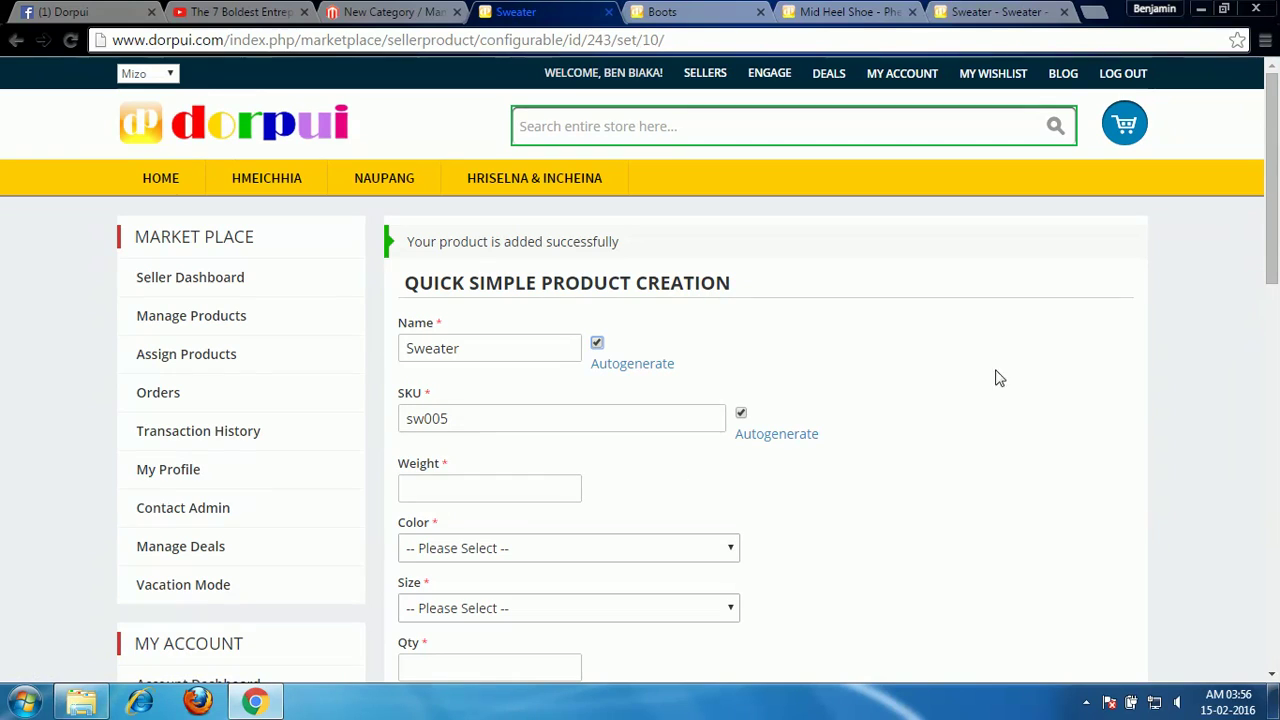
Set the weight of the sweater's first variant to 1 and check the sweater colors in the image mizo_sweater_1.
click(432, 487)
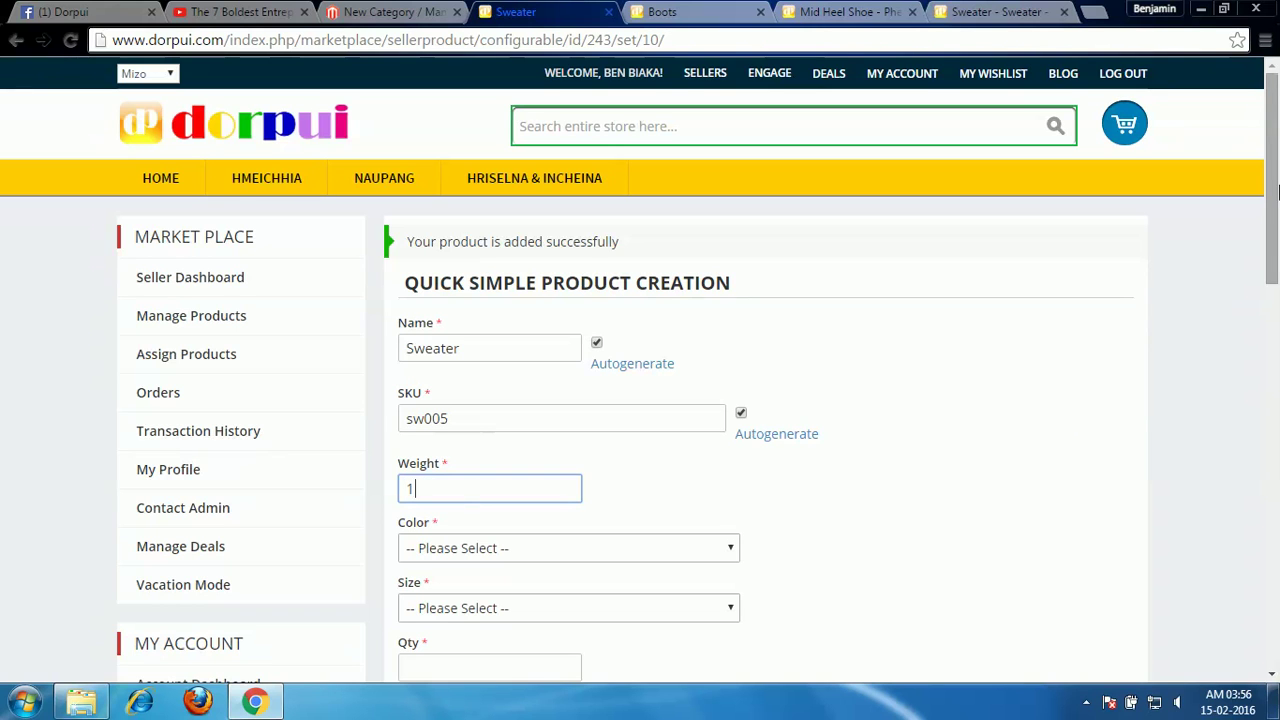
scroll(632, 350, down, 3)
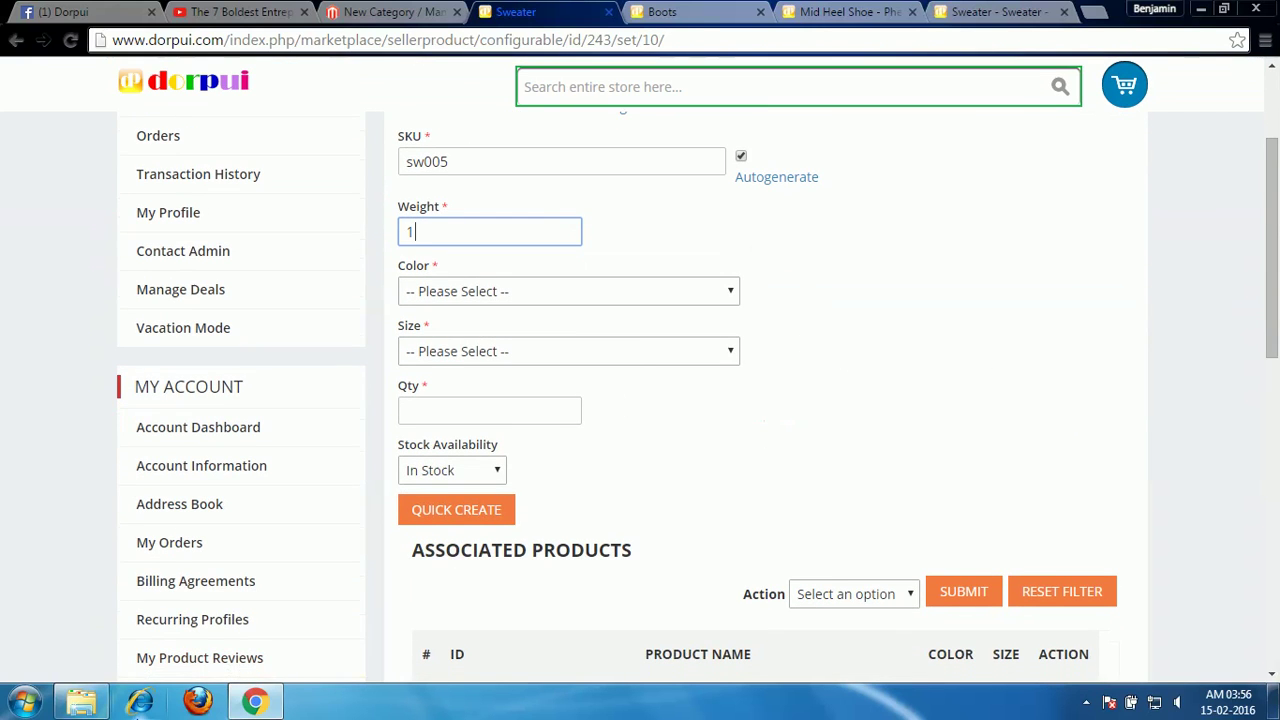
click(81, 702)
double_click(930, 200)
click(1266, 12)
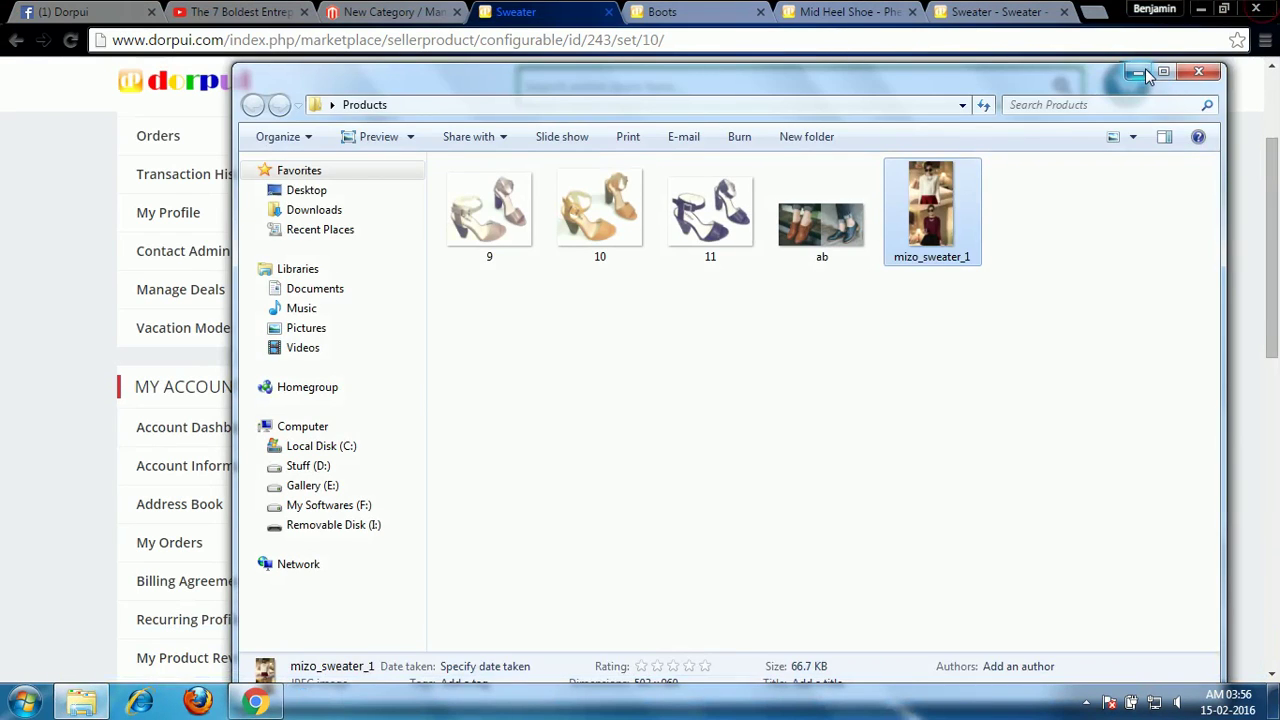
click(1138, 72)
Quick-create an associated sweater variant with color White, size M and quantity 5, without an extra price.
click(689, 292)
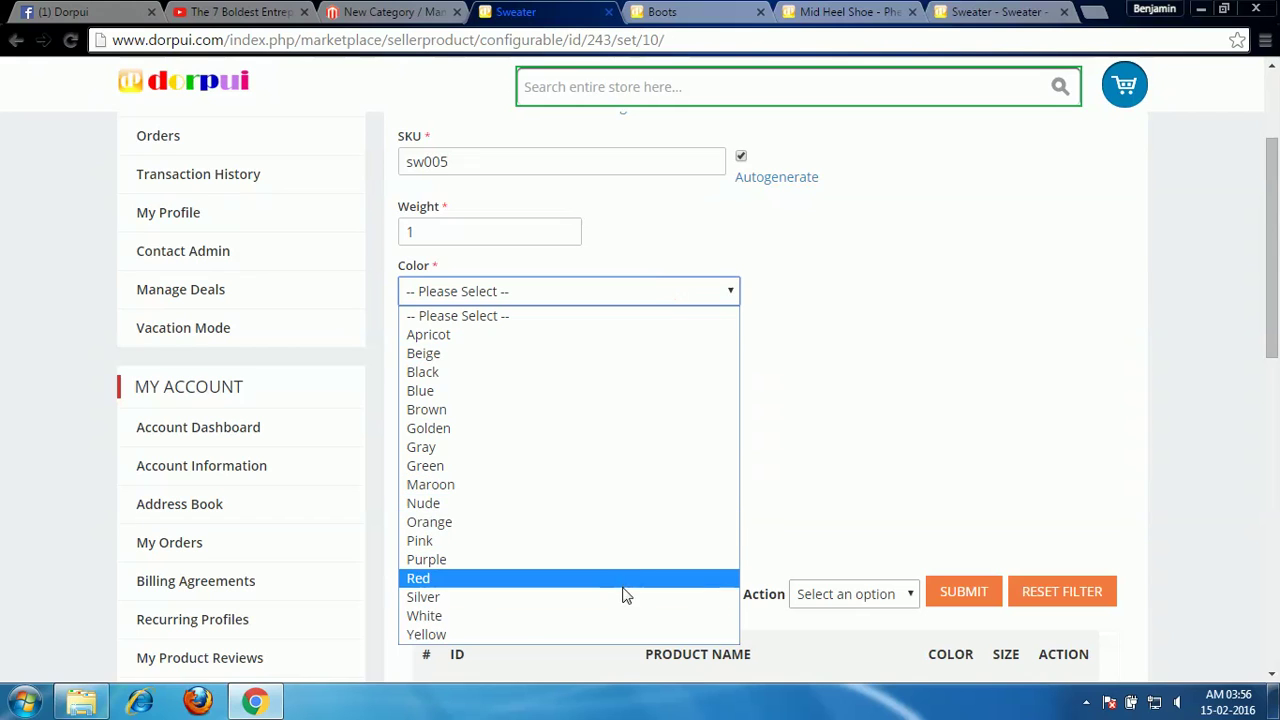
click(612, 614)
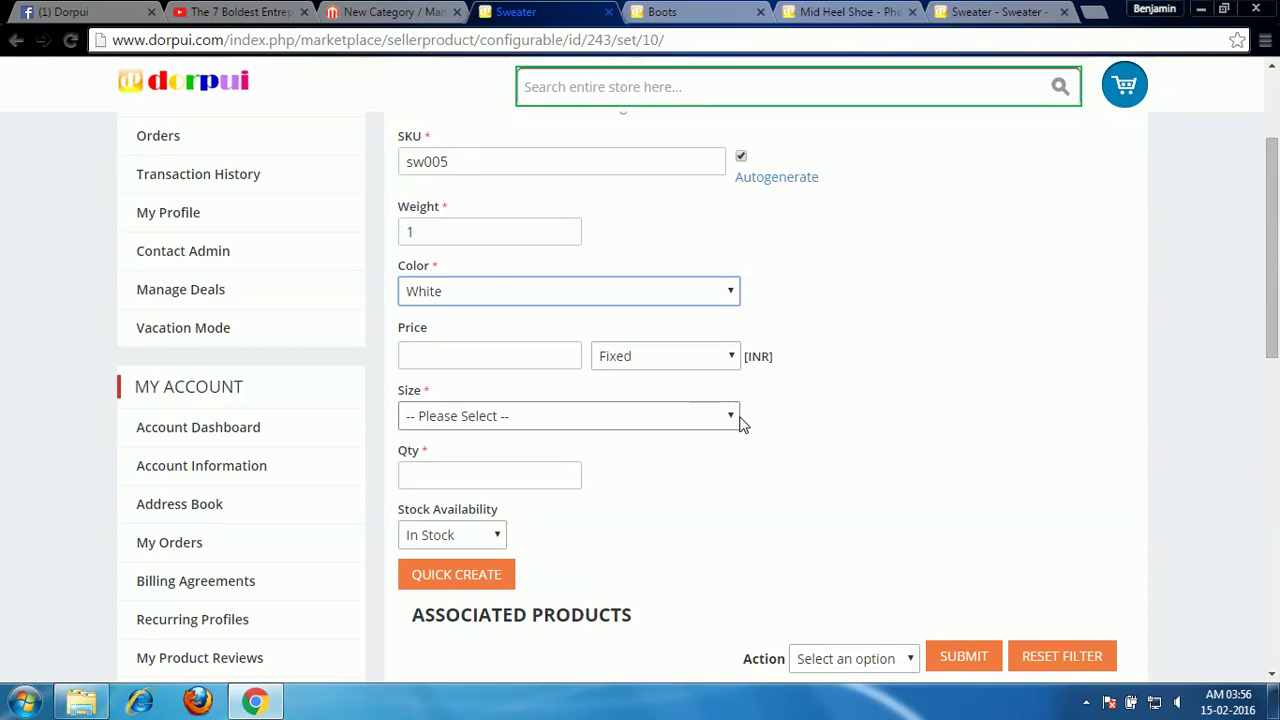
click(726, 417)
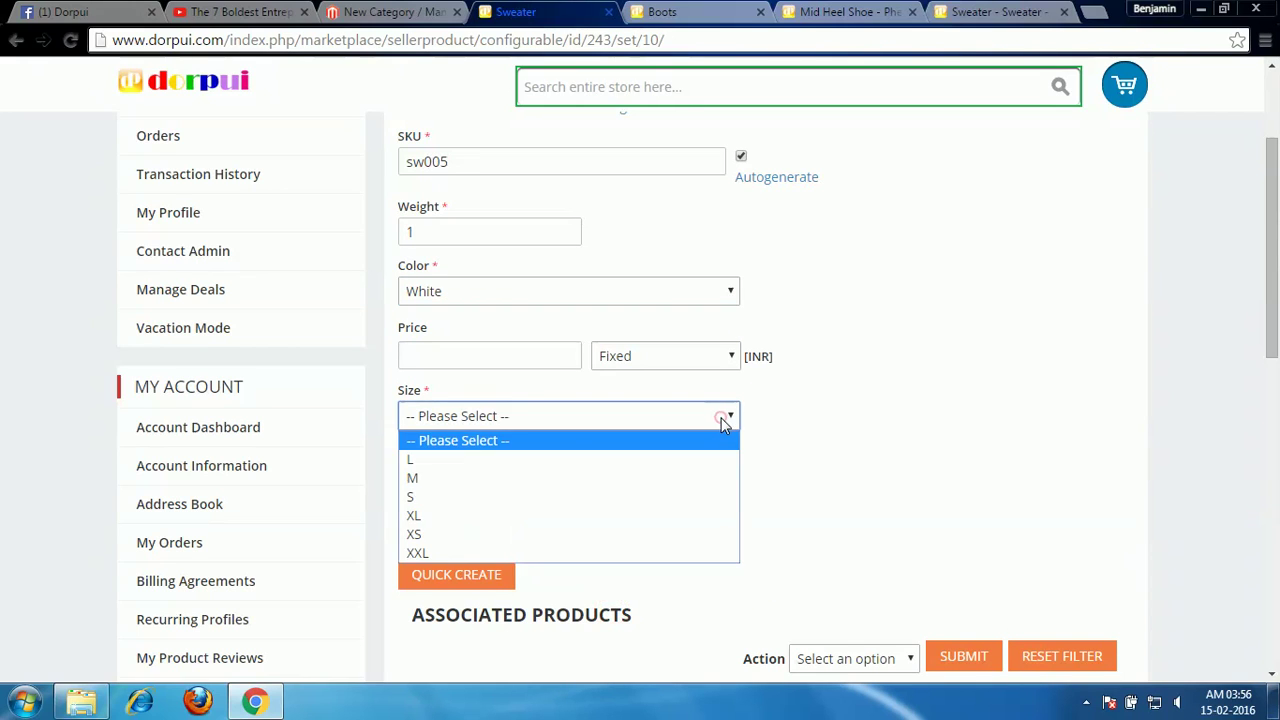
key(Escape)
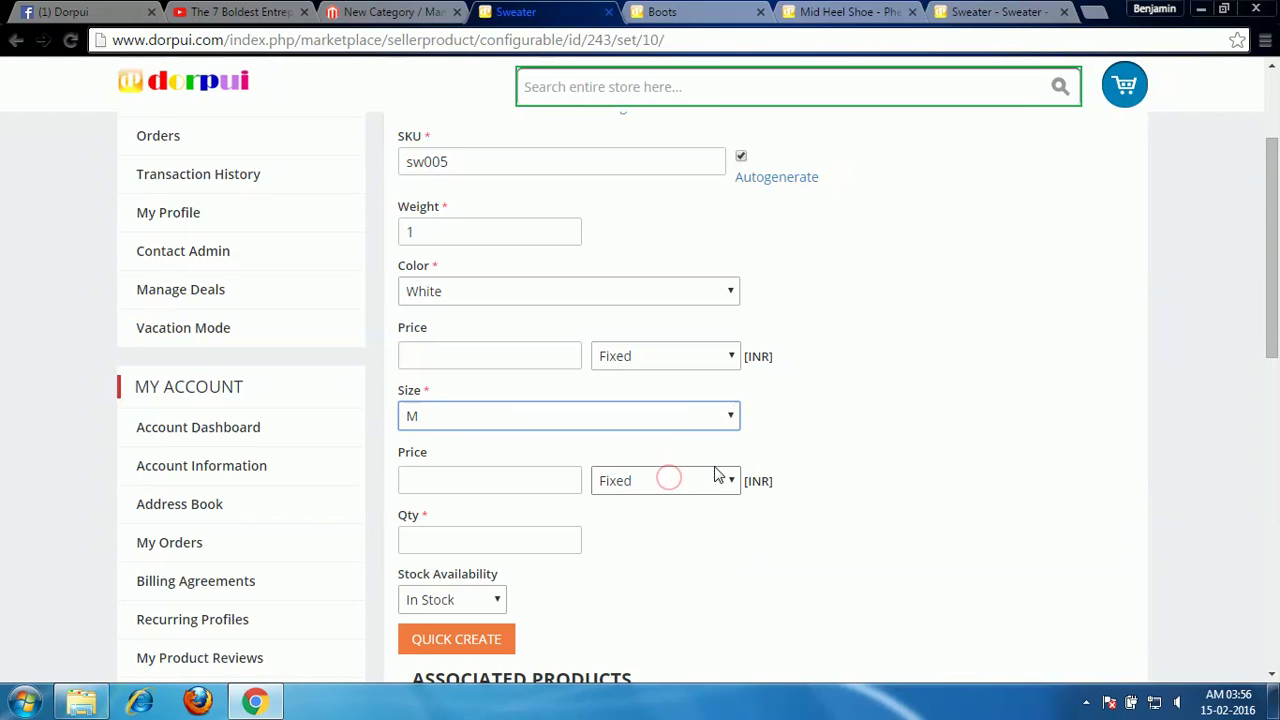
drag(1268, 308, 1272, 380)
click(536, 363)
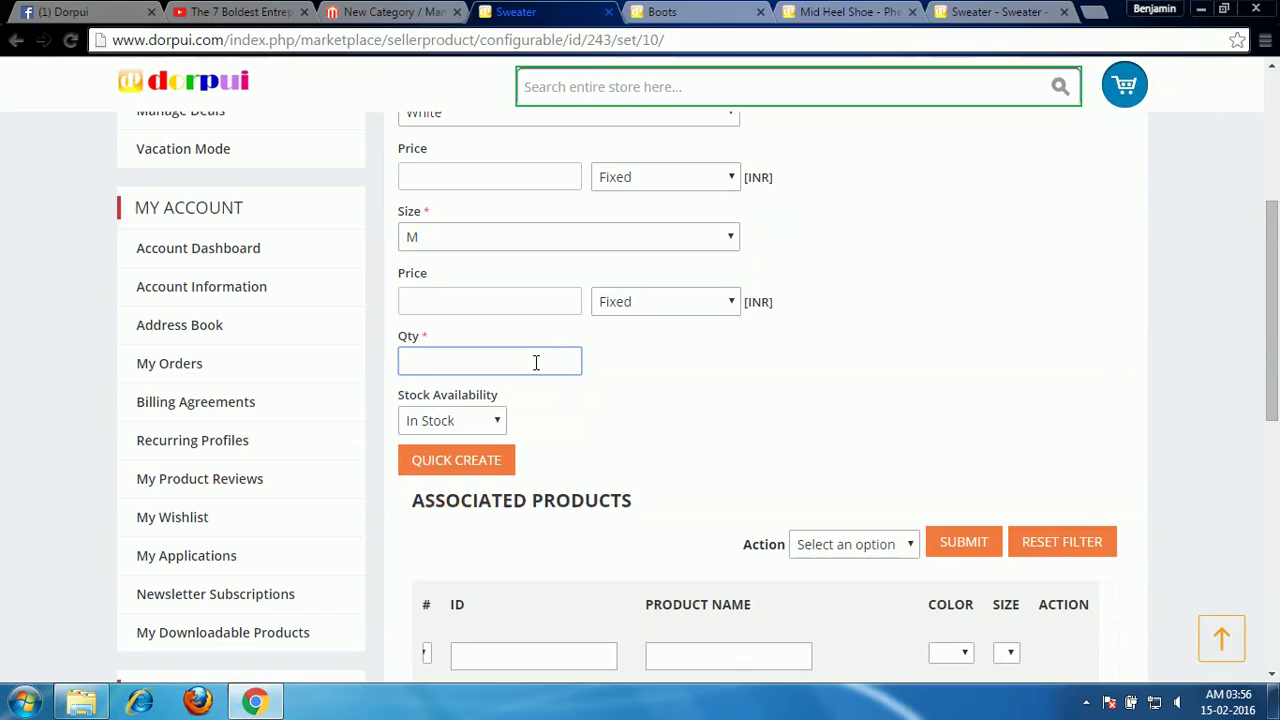
text(5)
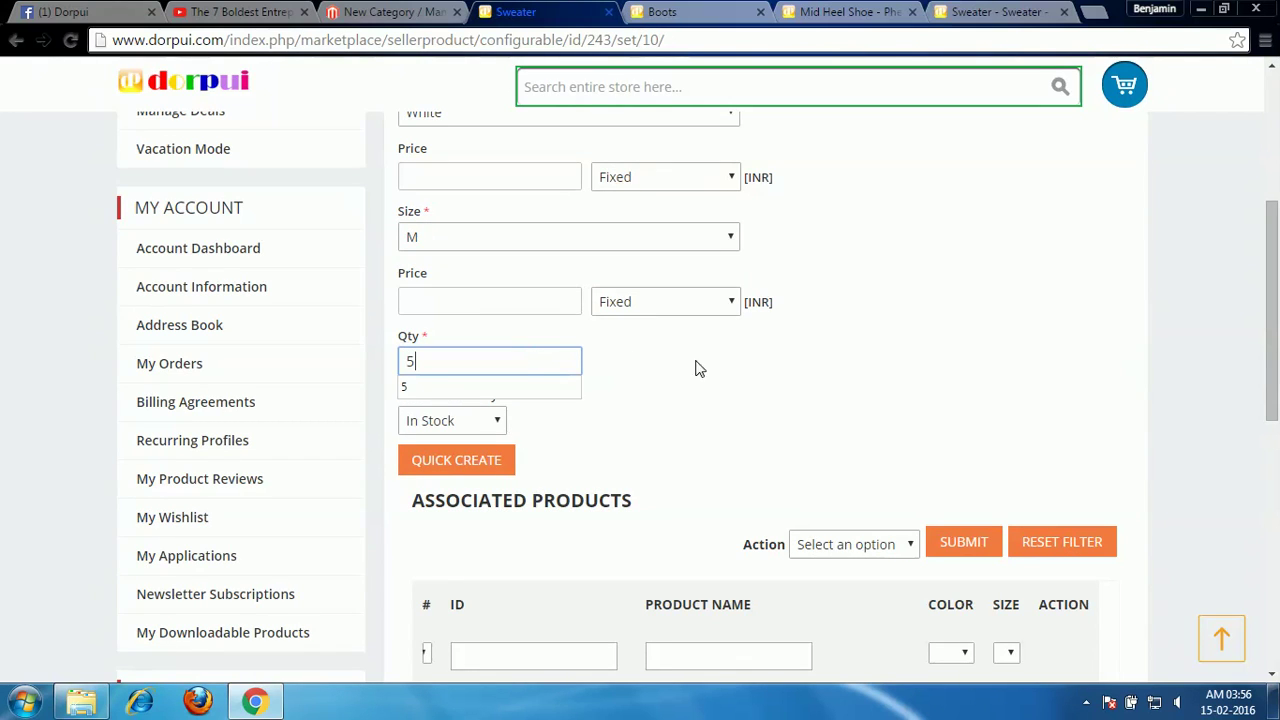
click(732, 365)
click(468, 462)
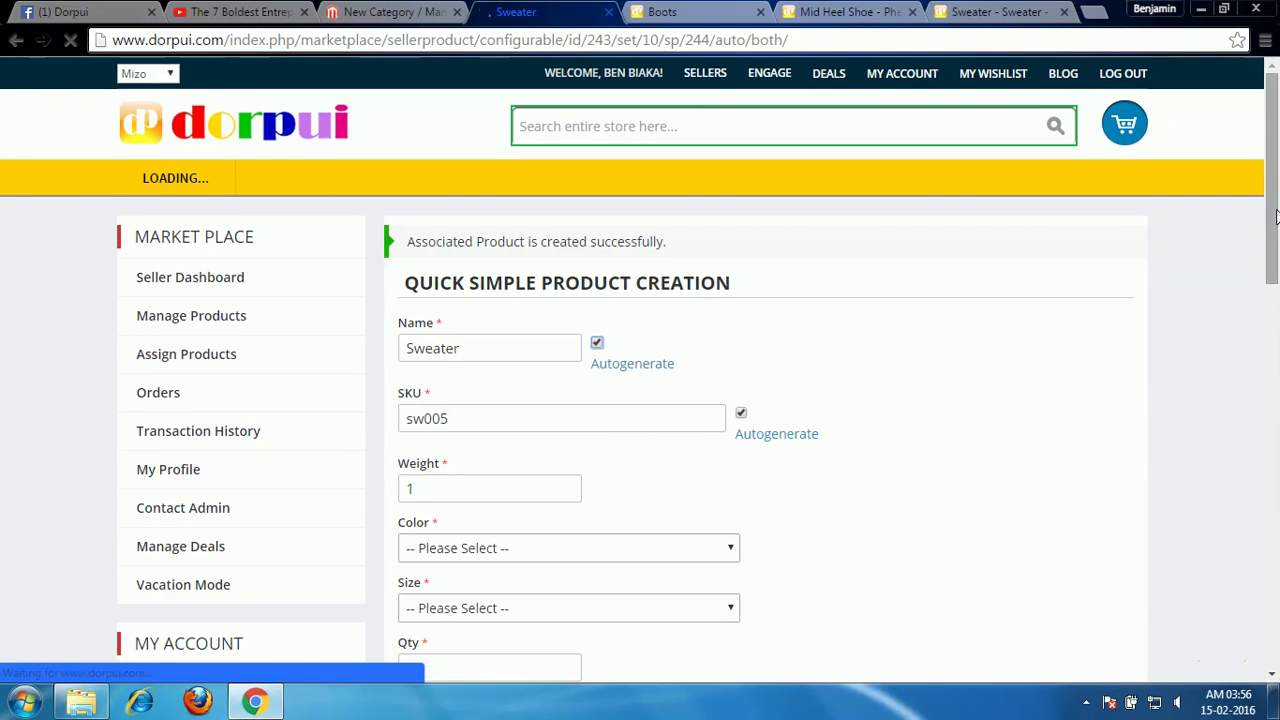
scroll(669, 420, down, 10)
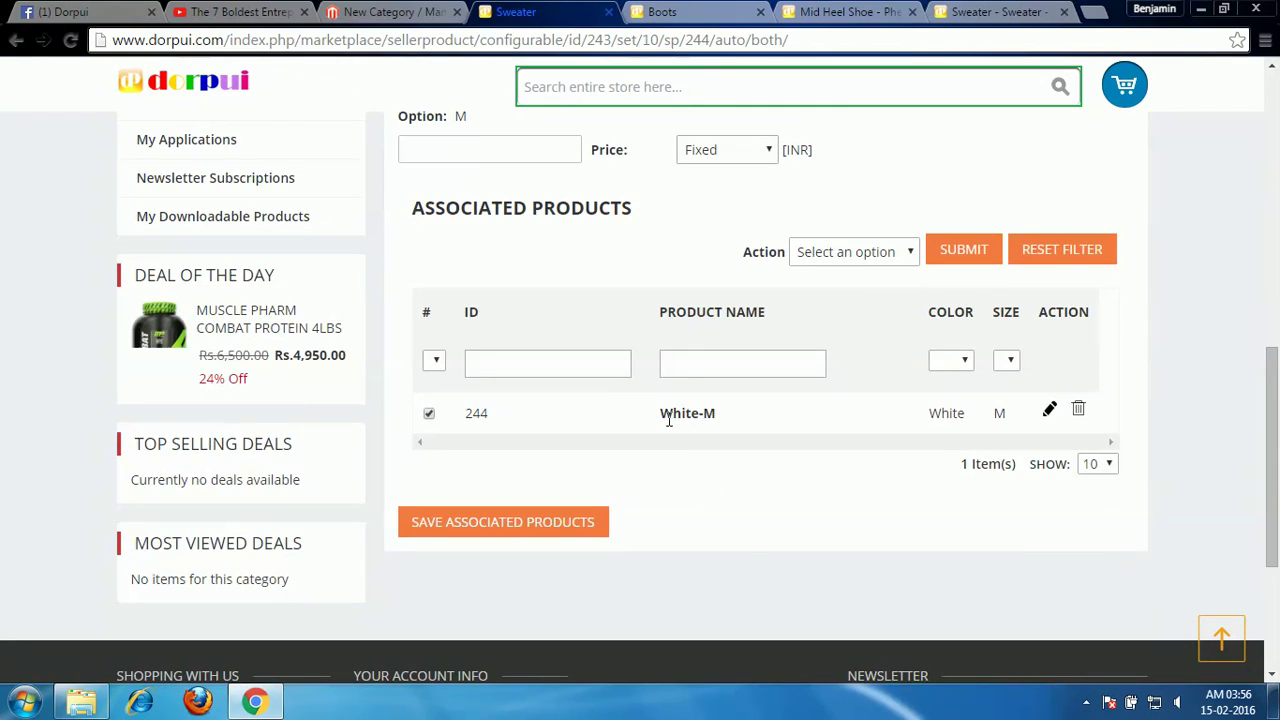
Quick-create an associated sweater variant with color White, size S and quantity 5, without an extra price.
drag(1273, 490, 1276, 244)
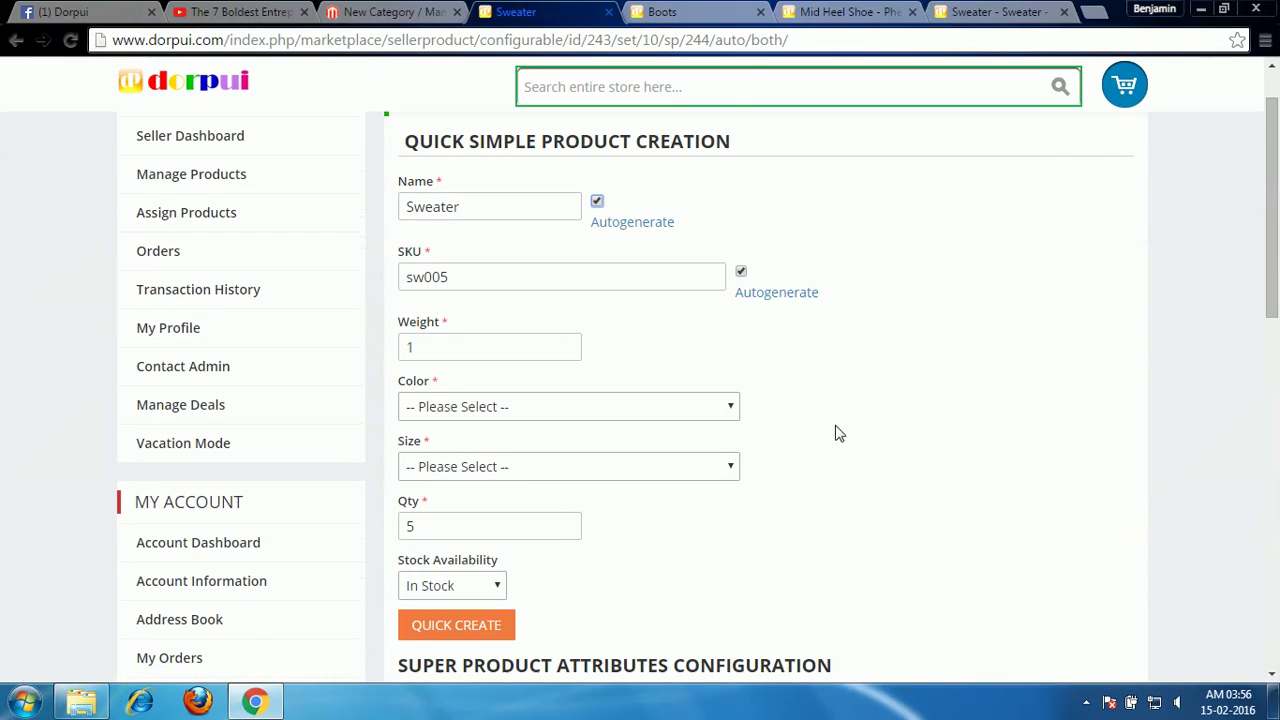
click(718, 408)
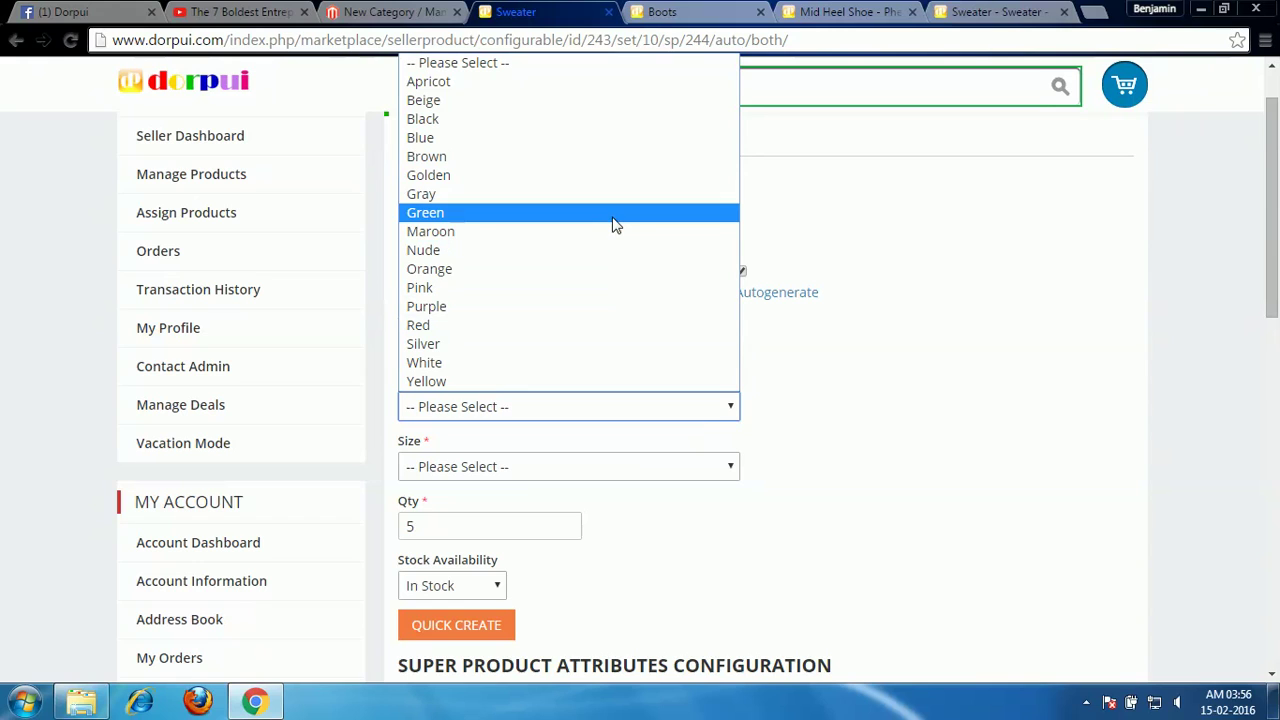
click(614, 363)
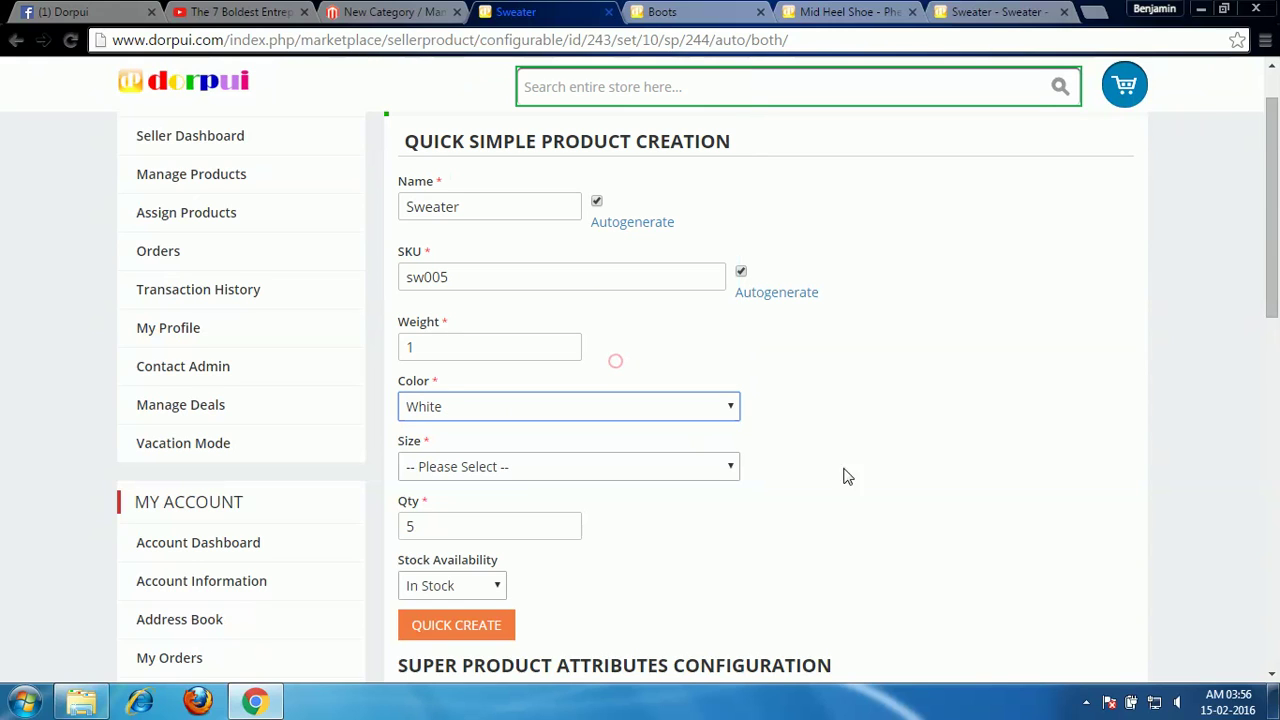
click(700, 468)
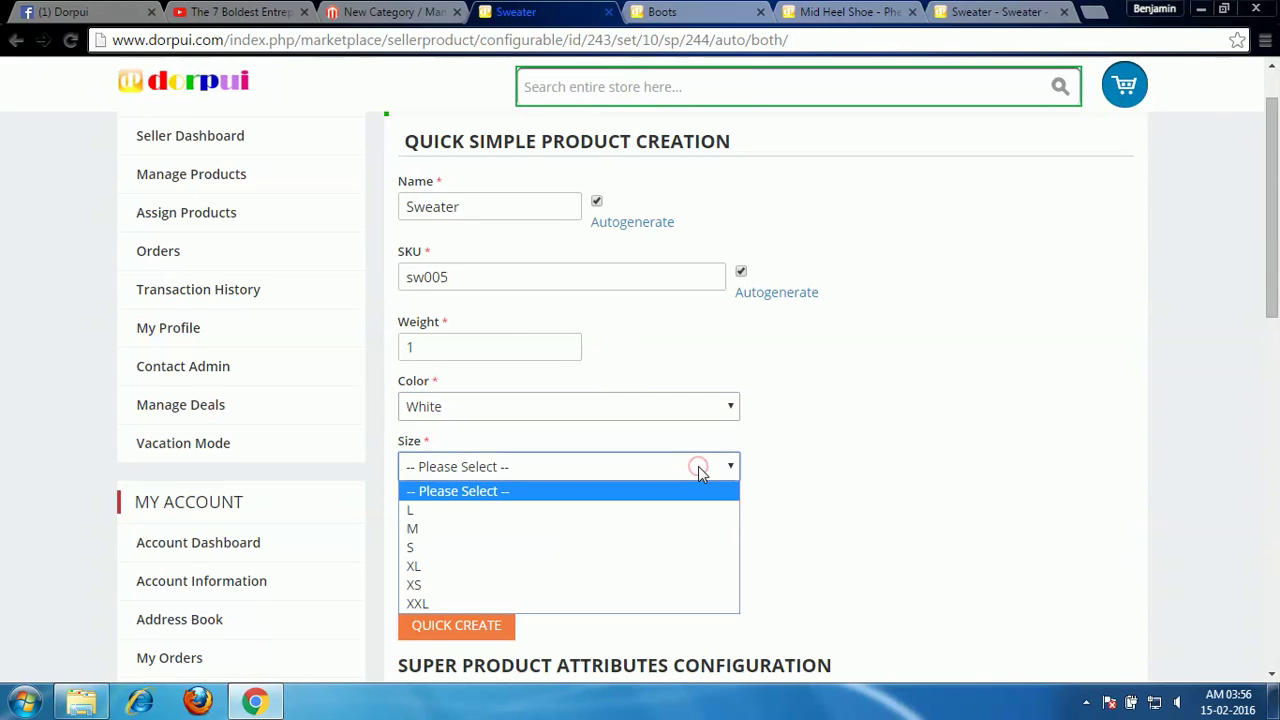
click(634, 549)
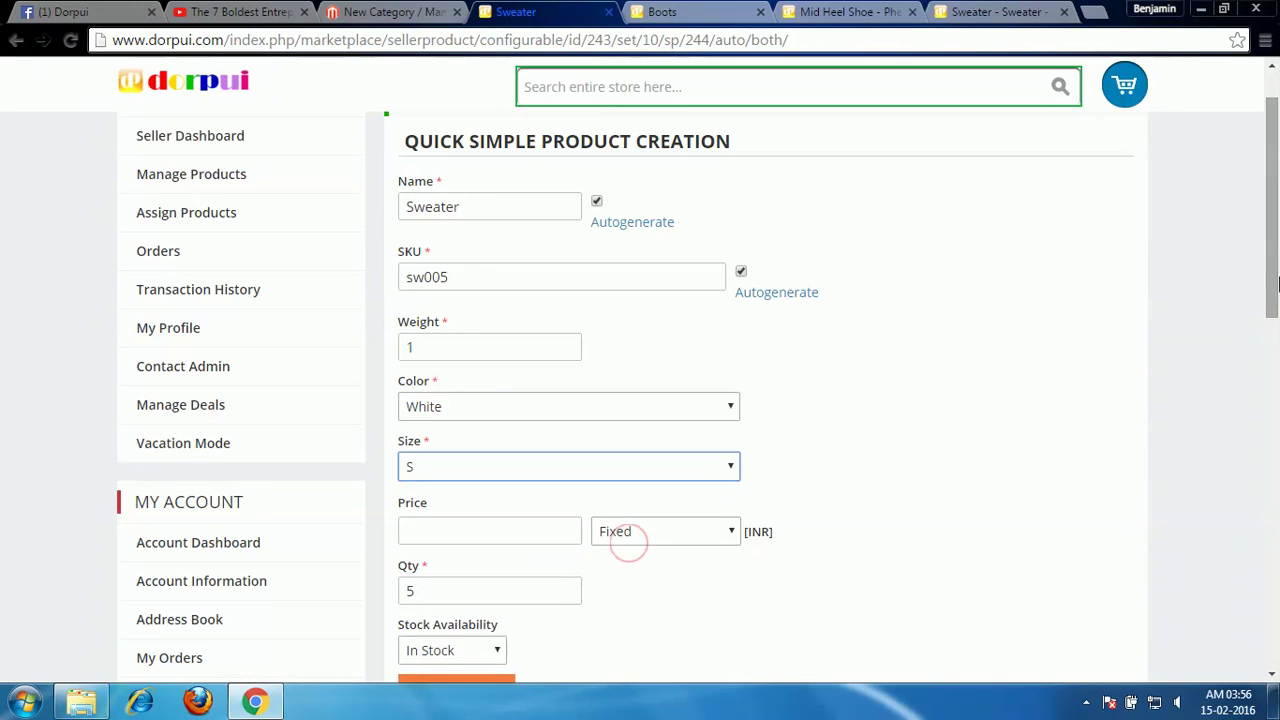
scroll(995, 470, down, 2)
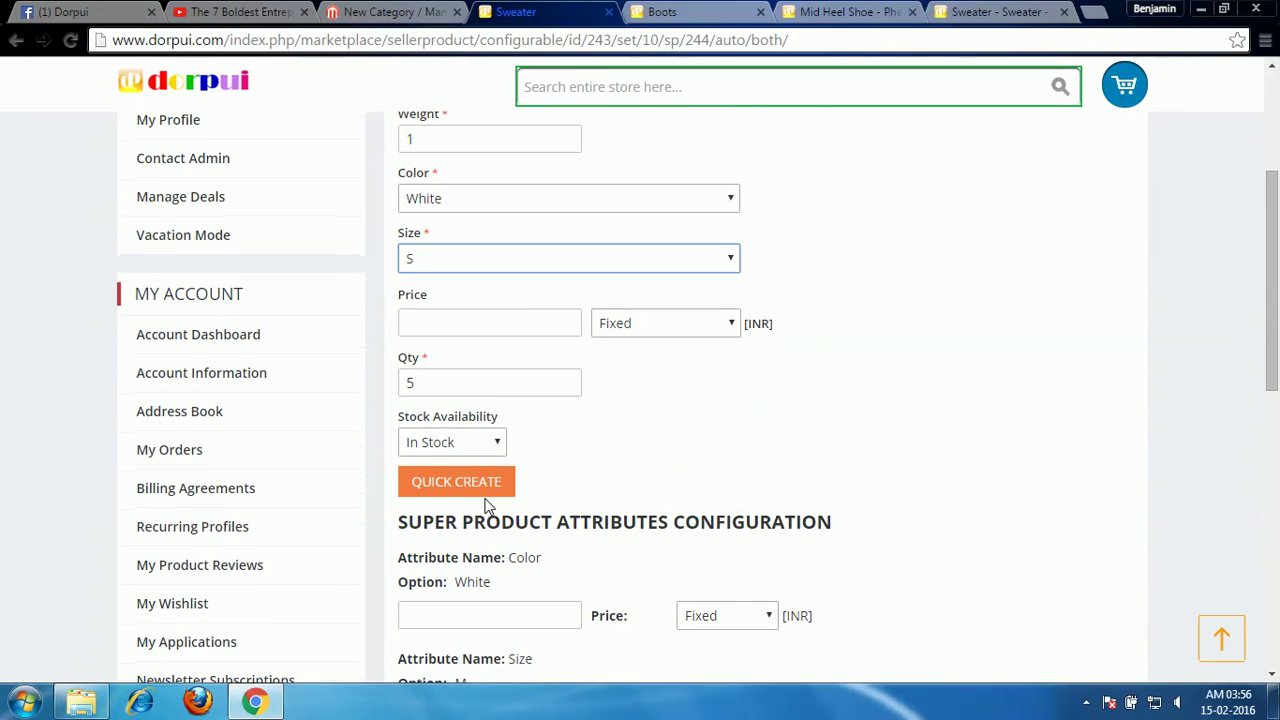
click(485, 496)
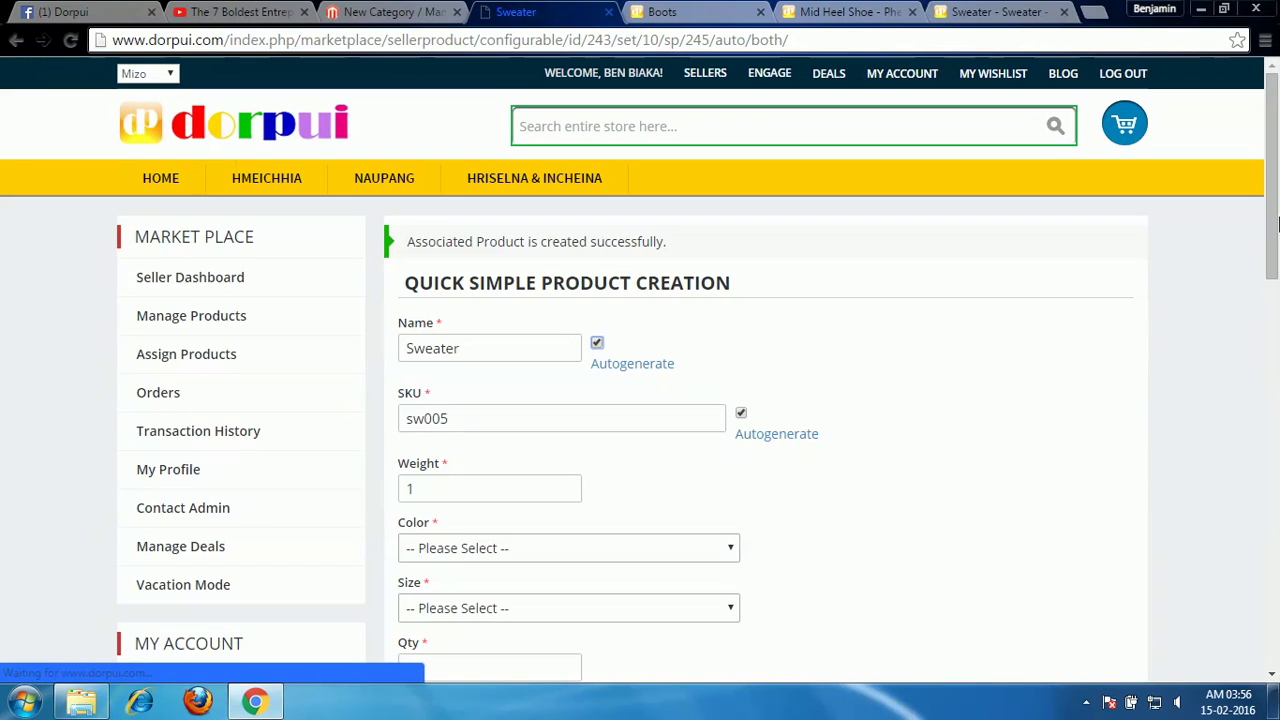
drag(1272, 190, 1256, 484)
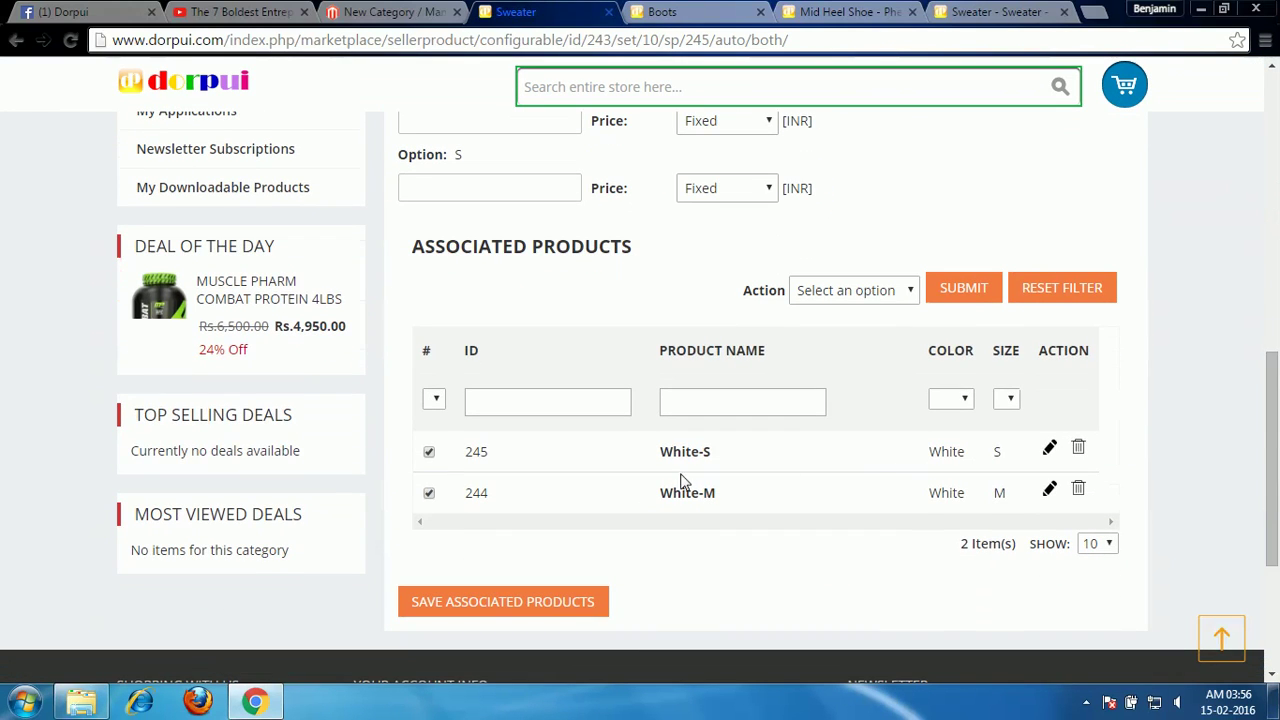
Quick-create an associated sweater variant with color Red, size S and quantity 5, leaving its extra price empty.
drag(1272, 462, 1277, 266)
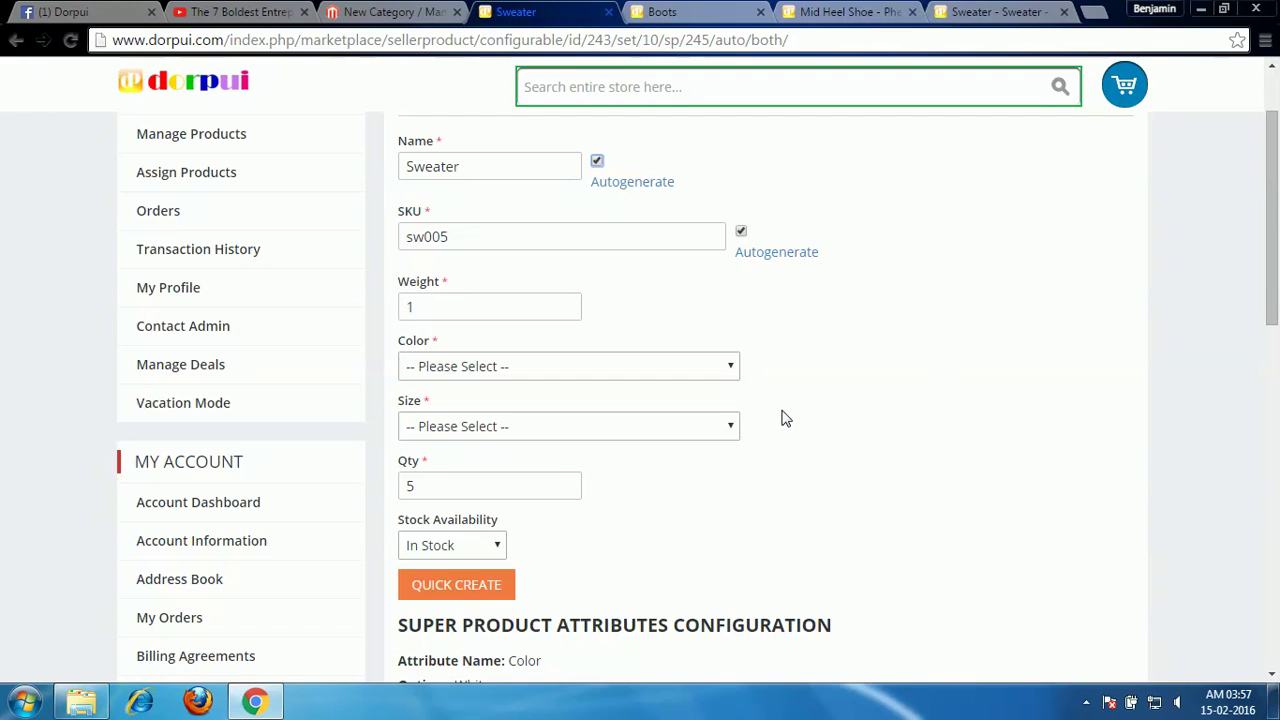
click(727, 372)
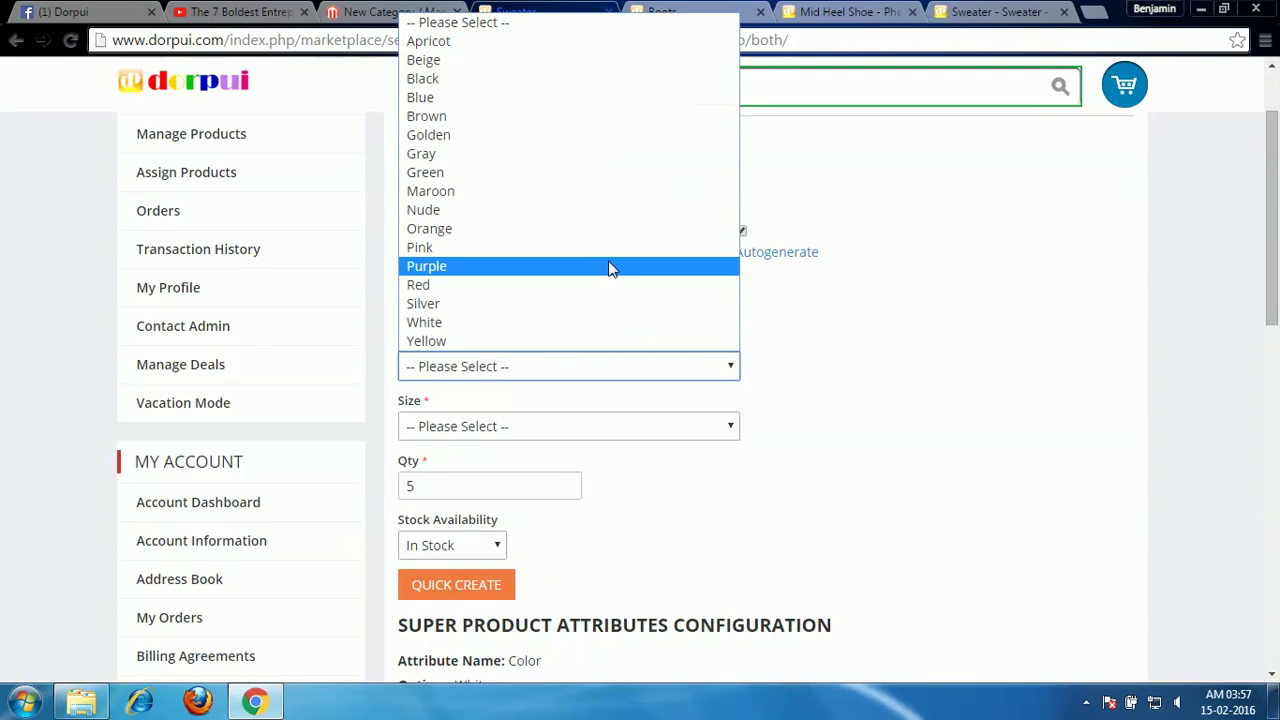
click(606, 285)
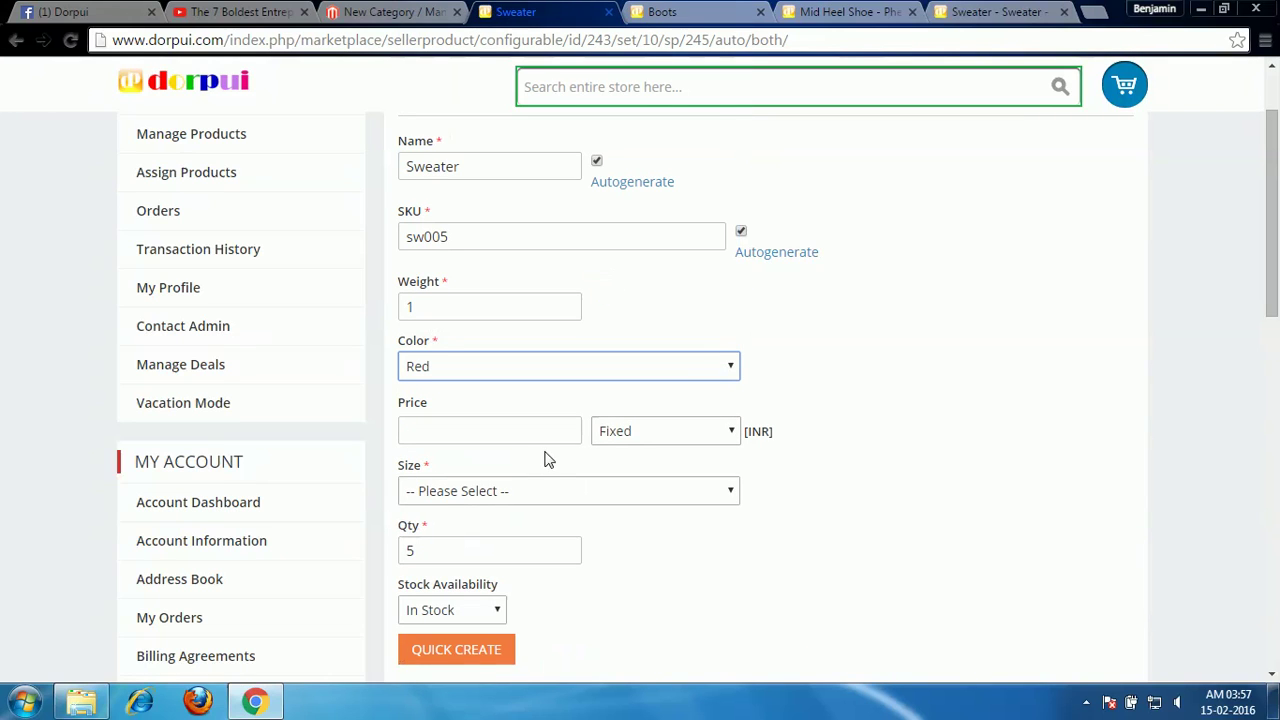
click(711, 494)
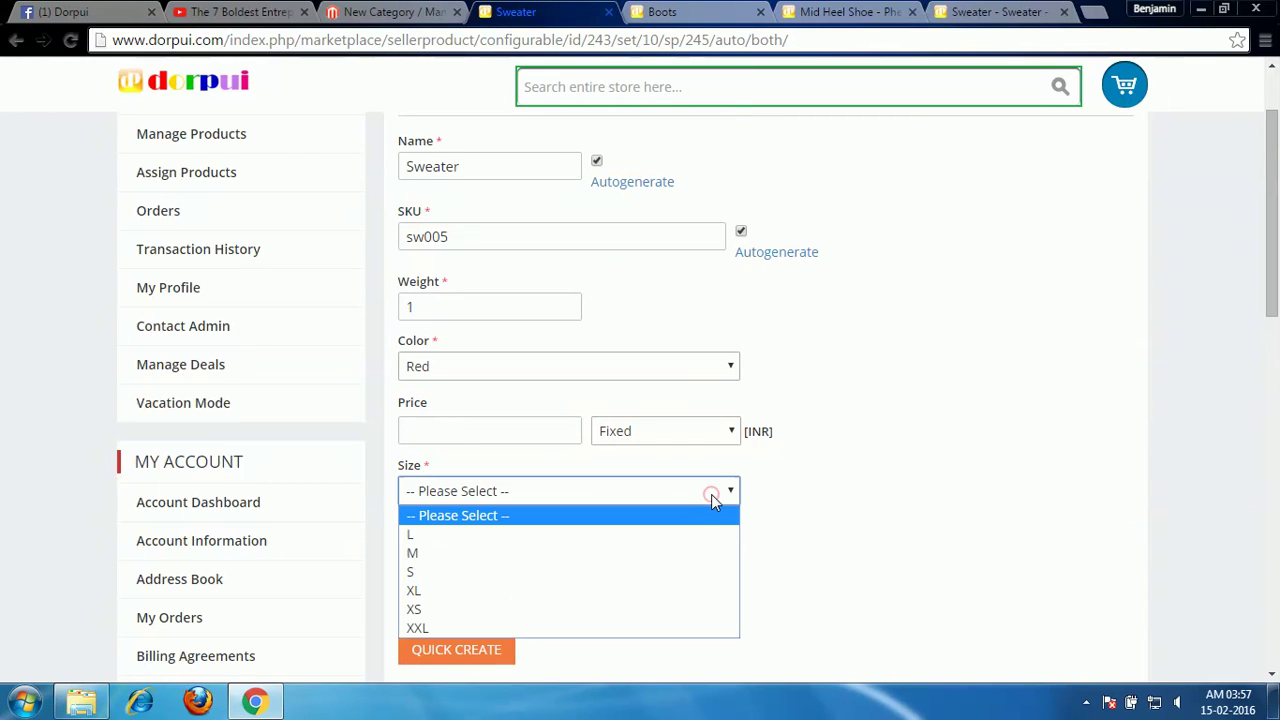
click(648, 572)
scroll(646, 571, down, 2)
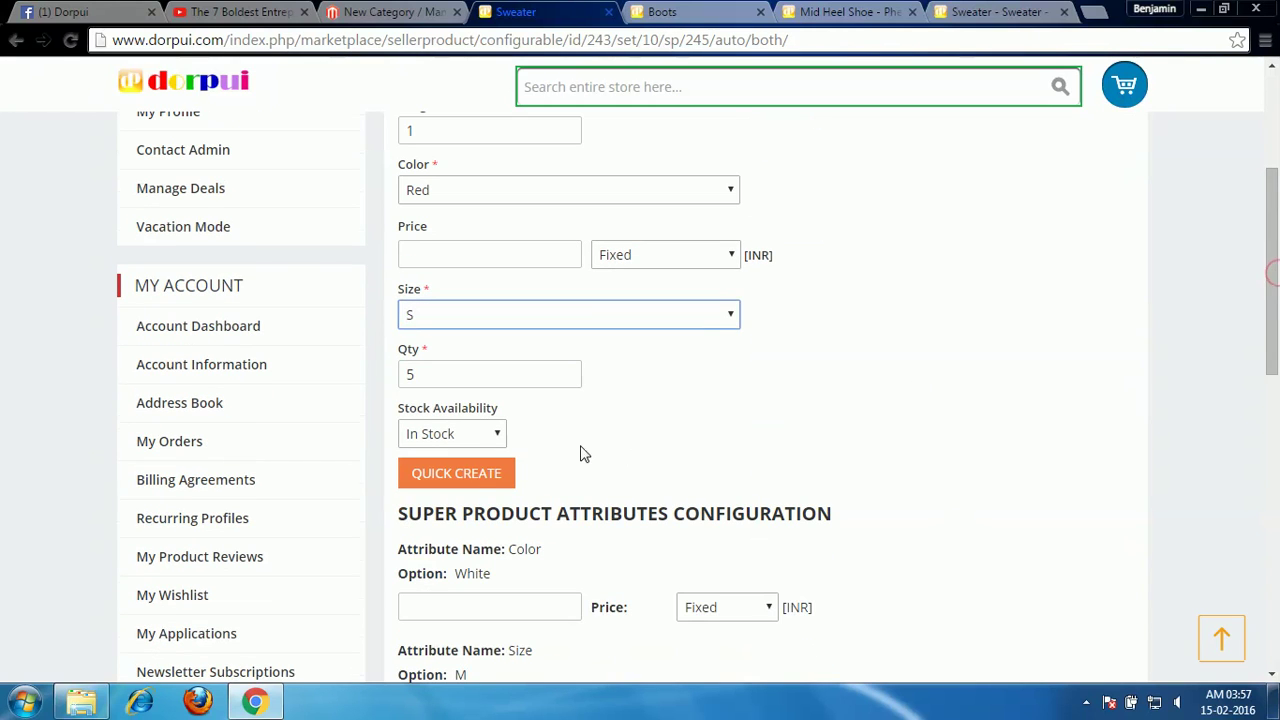
click(487, 478)
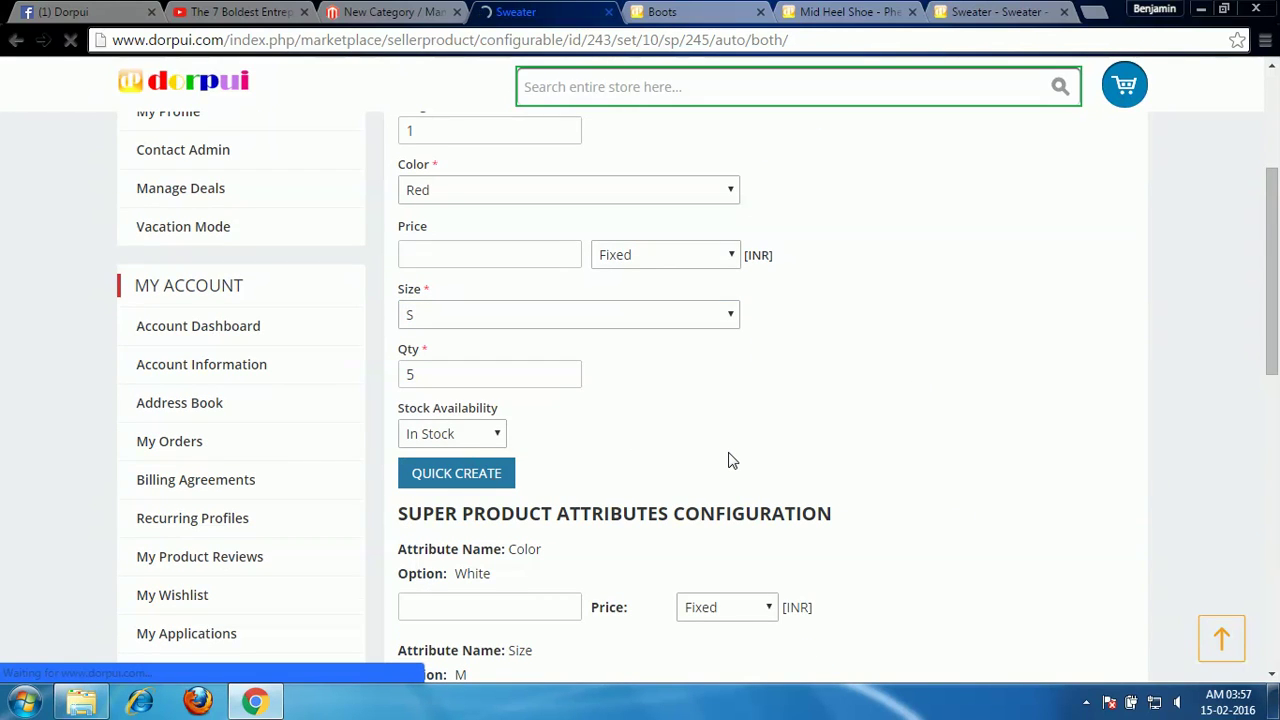
scroll(1248, 467, down, 8)
scroll(1248, 467, down, 3)
Quick-create an associated sweater variant with color Red, size XL and quantity 5, leaving its extra price empty.
drag(1273, 450, 1275, 190)
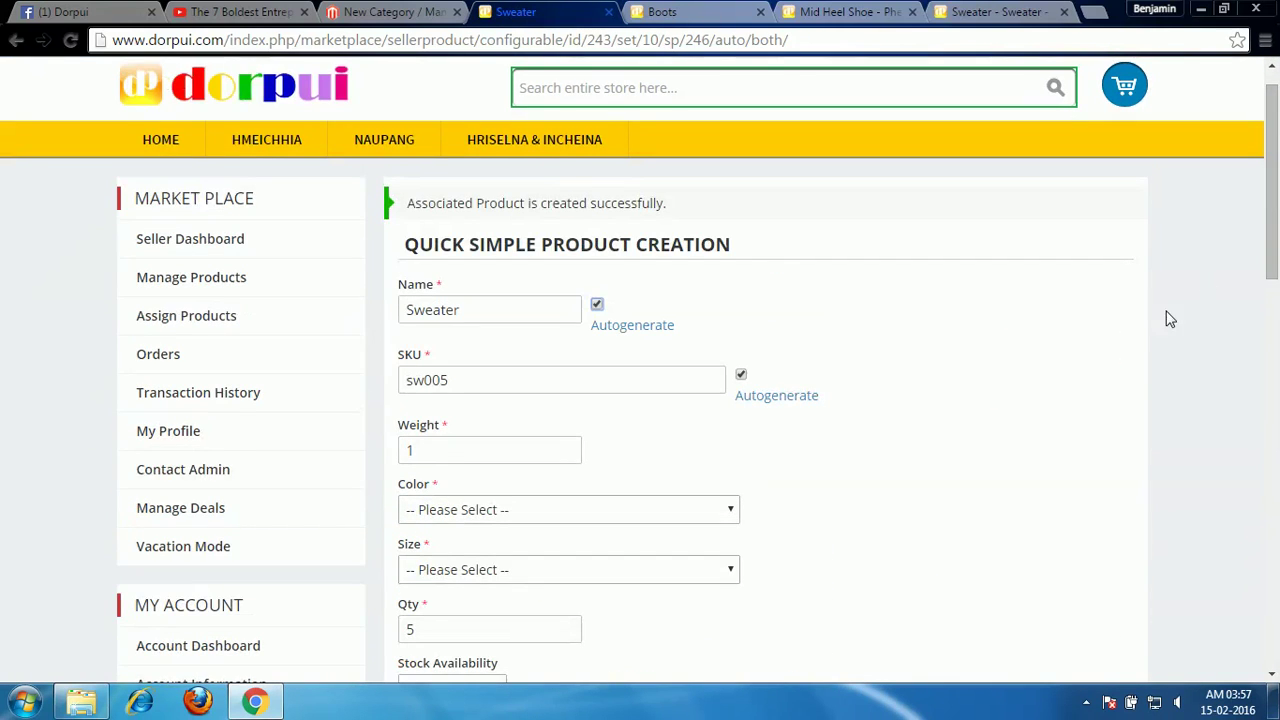
click(727, 510)
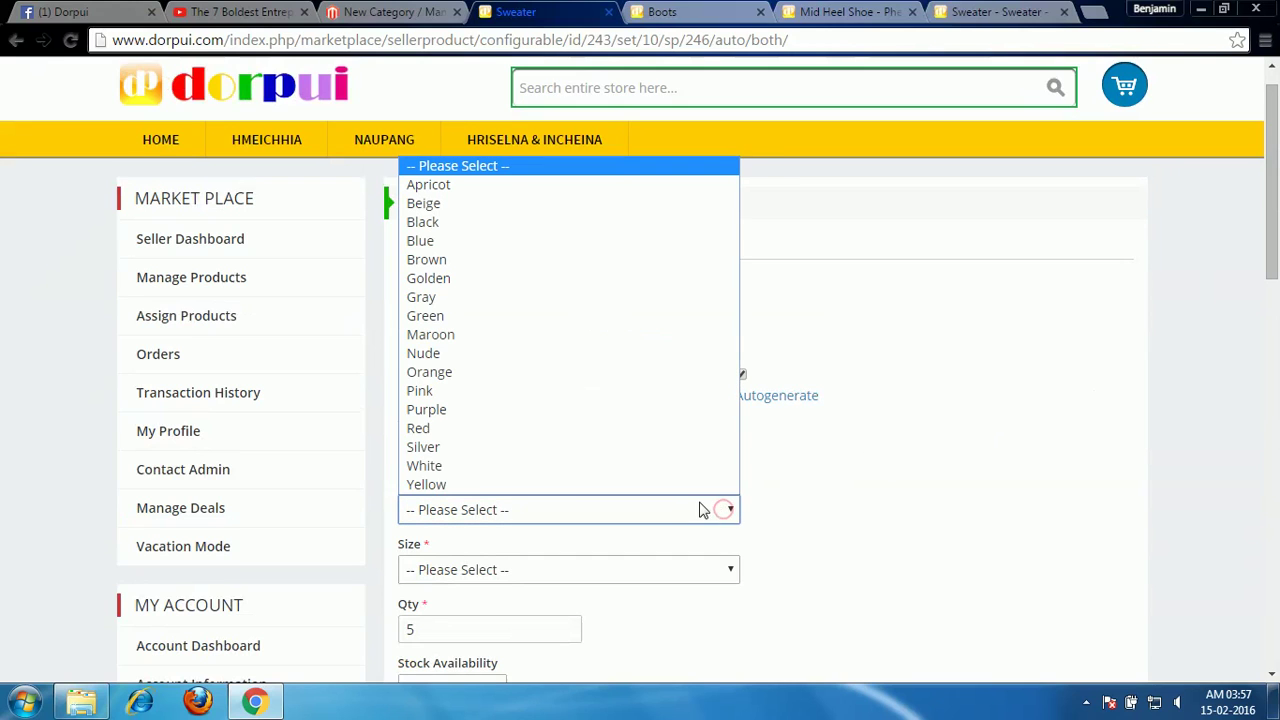
click(610, 428)
click(729, 569)
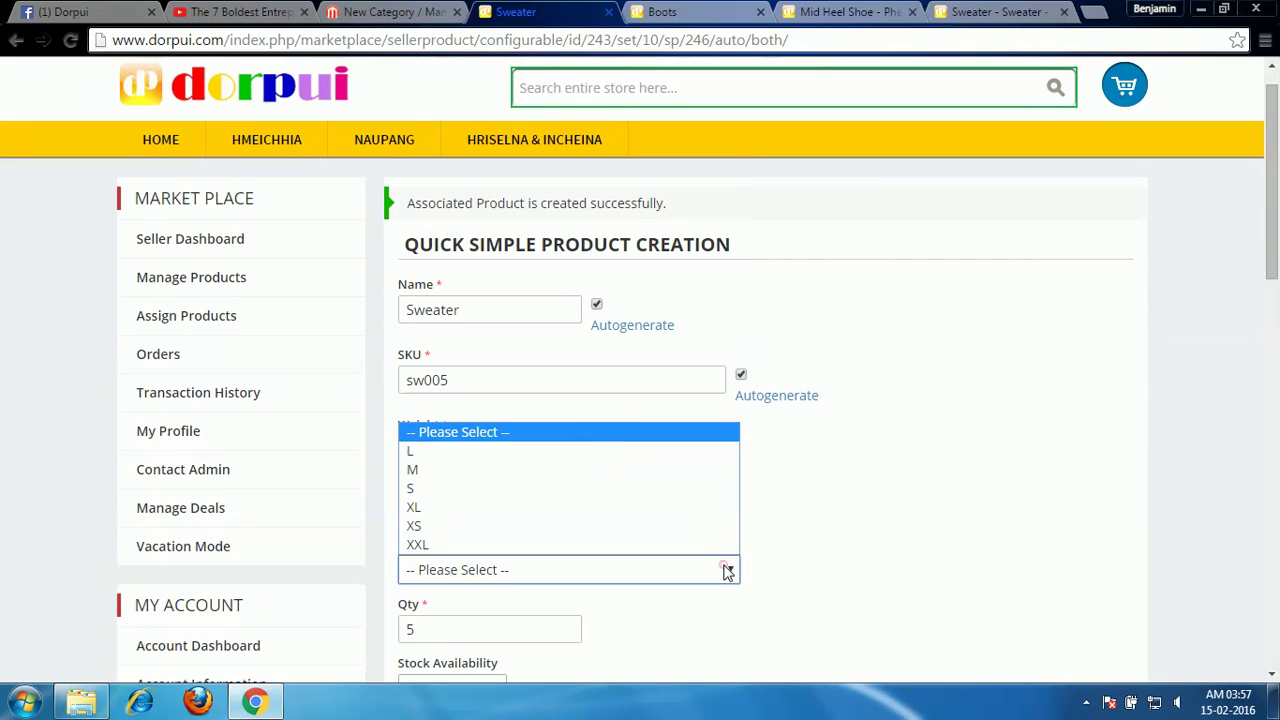
click(622, 517)
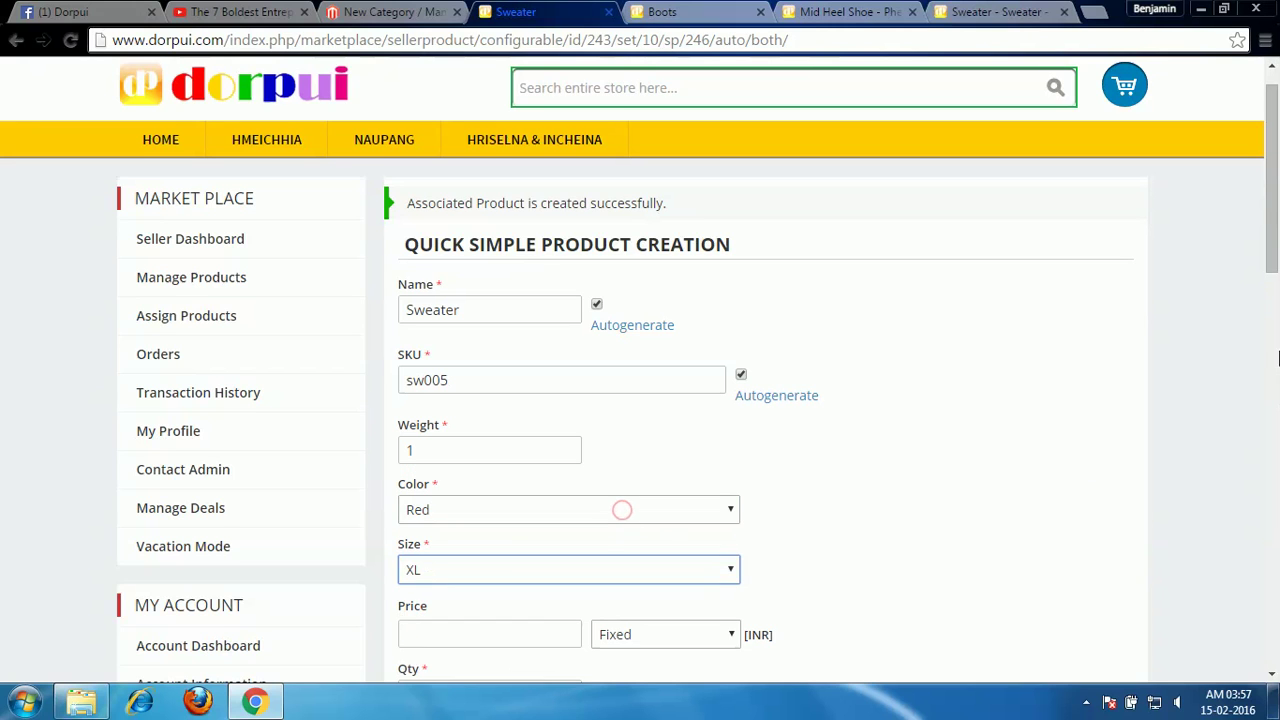
scroll(620, 510, down, 3)
click(510, 520)
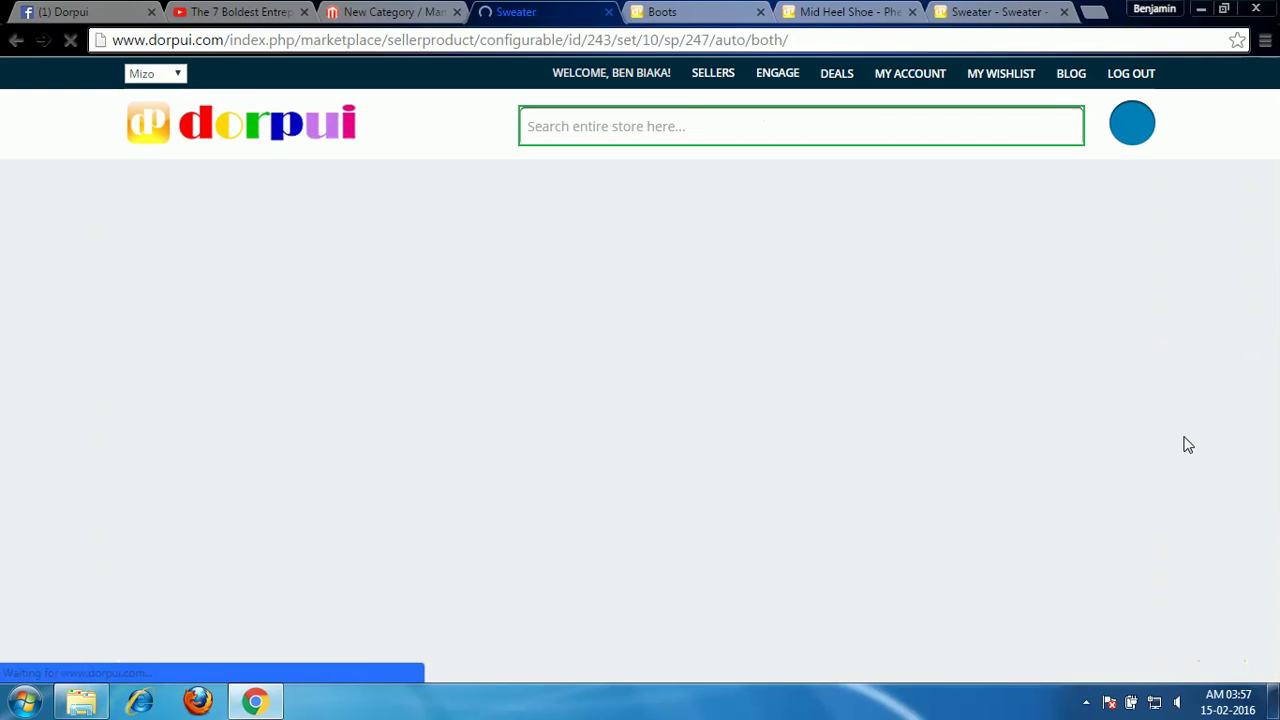
Save the sweater's four associated products, then save the edited sweater product itself.
drag(1273, 165, 1273, 530)
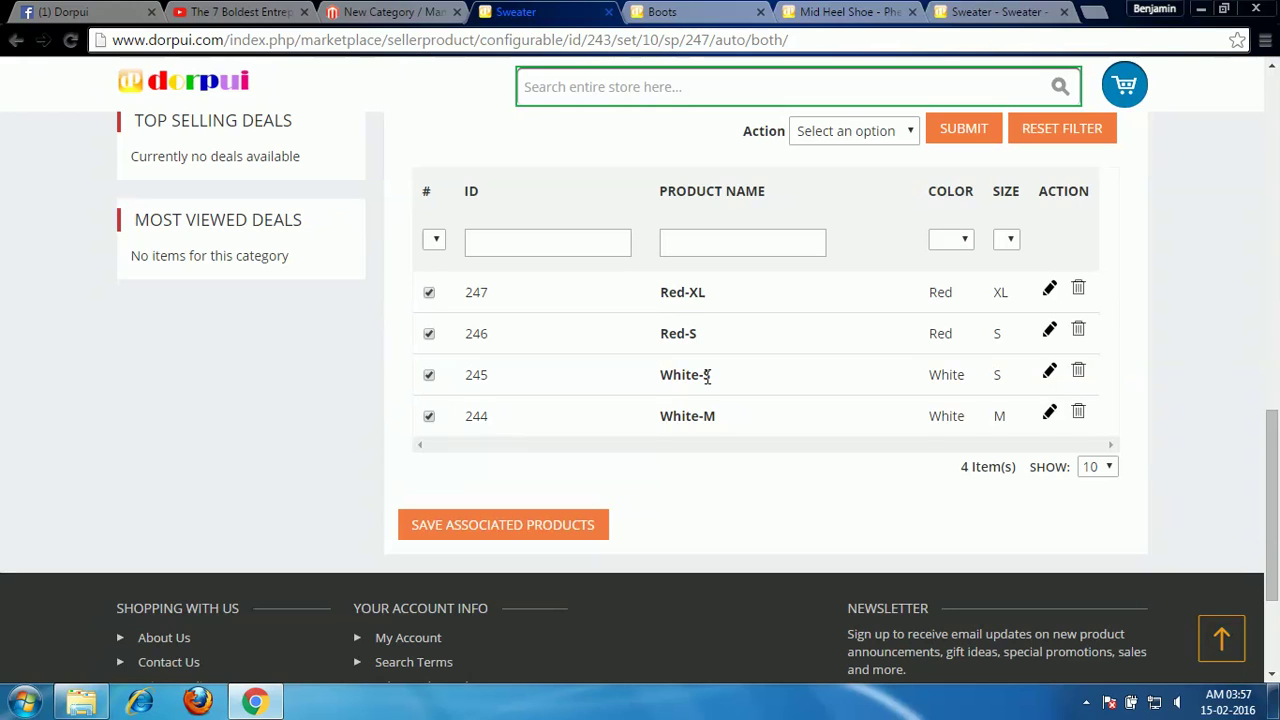
click(571, 535)
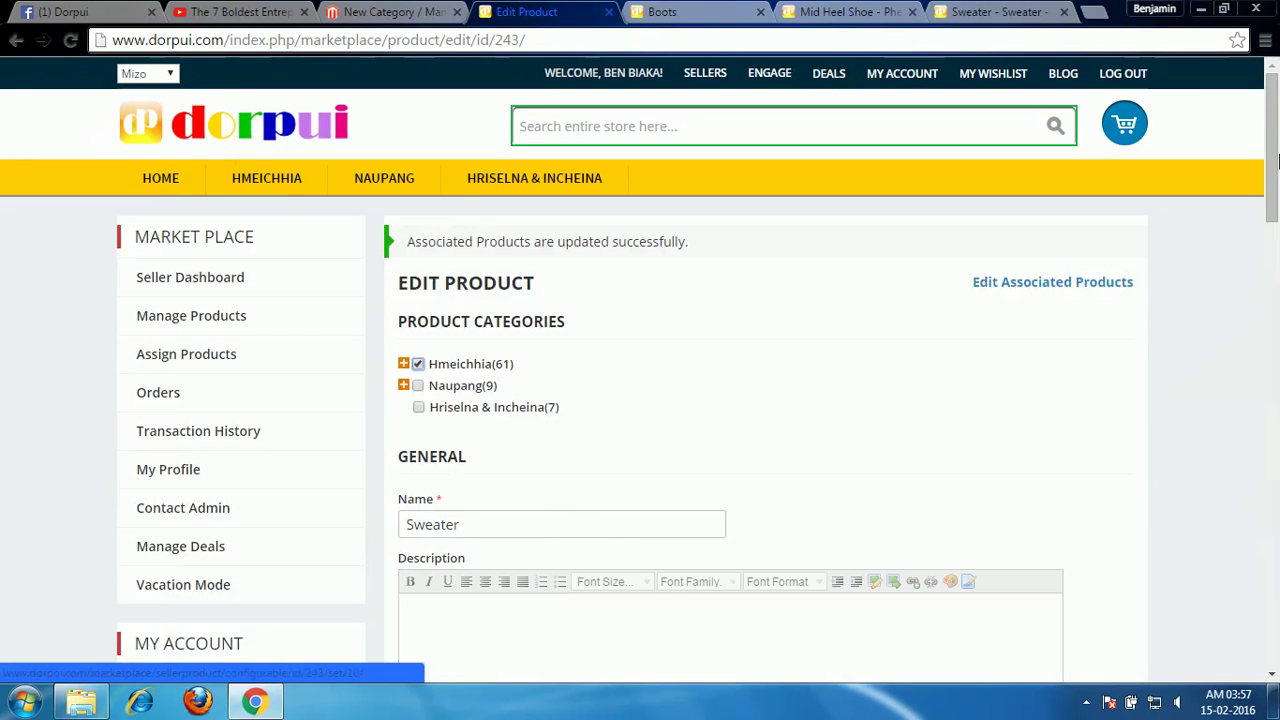
drag(1275, 168, 1262, 514)
click(480, 588)
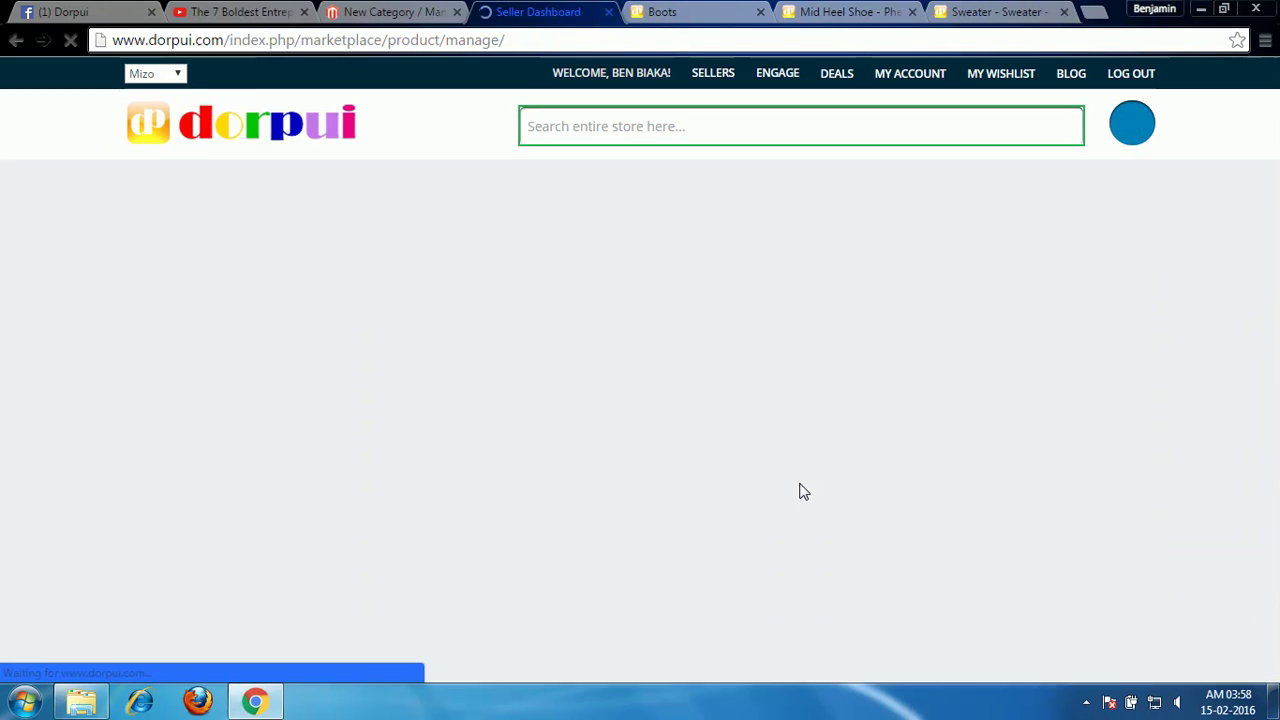
Open the Sweater's storefront page from the product list in a new tab and switch to it.
scroll(1276, 230, down, 1)
scroll(1274, 210, down, 2)
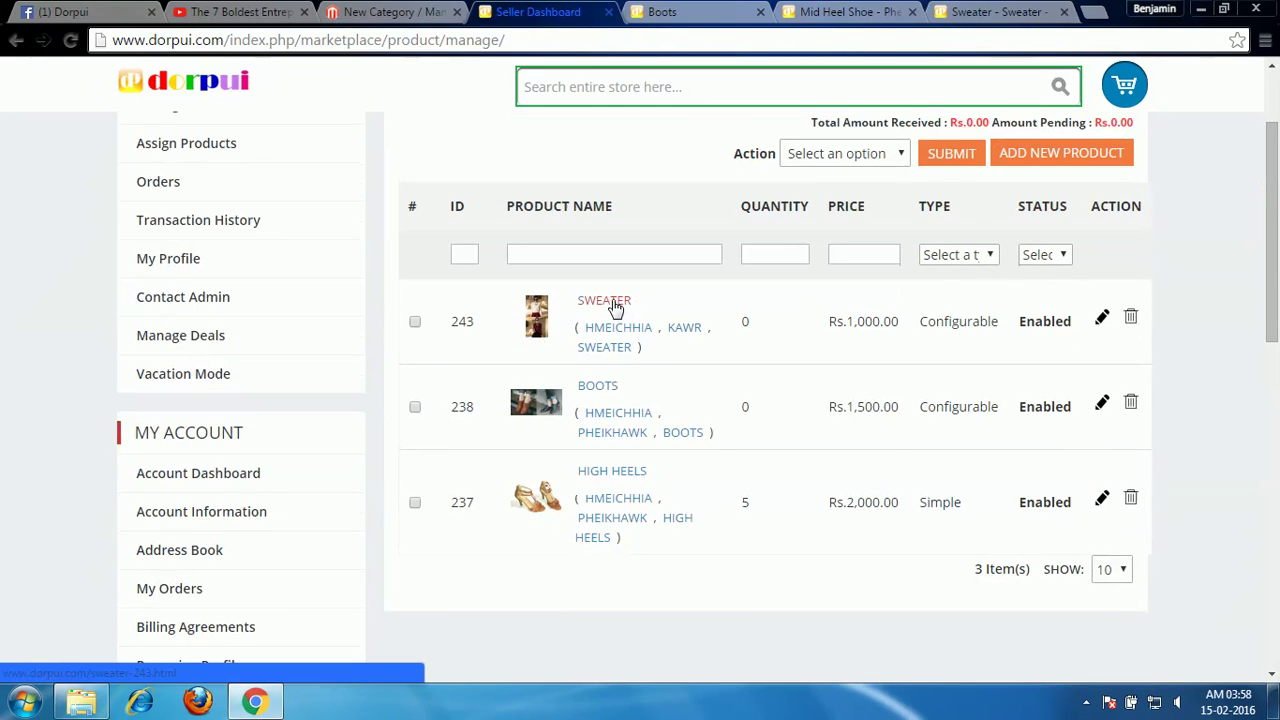
right_click(610, 302)
click(664, 310)
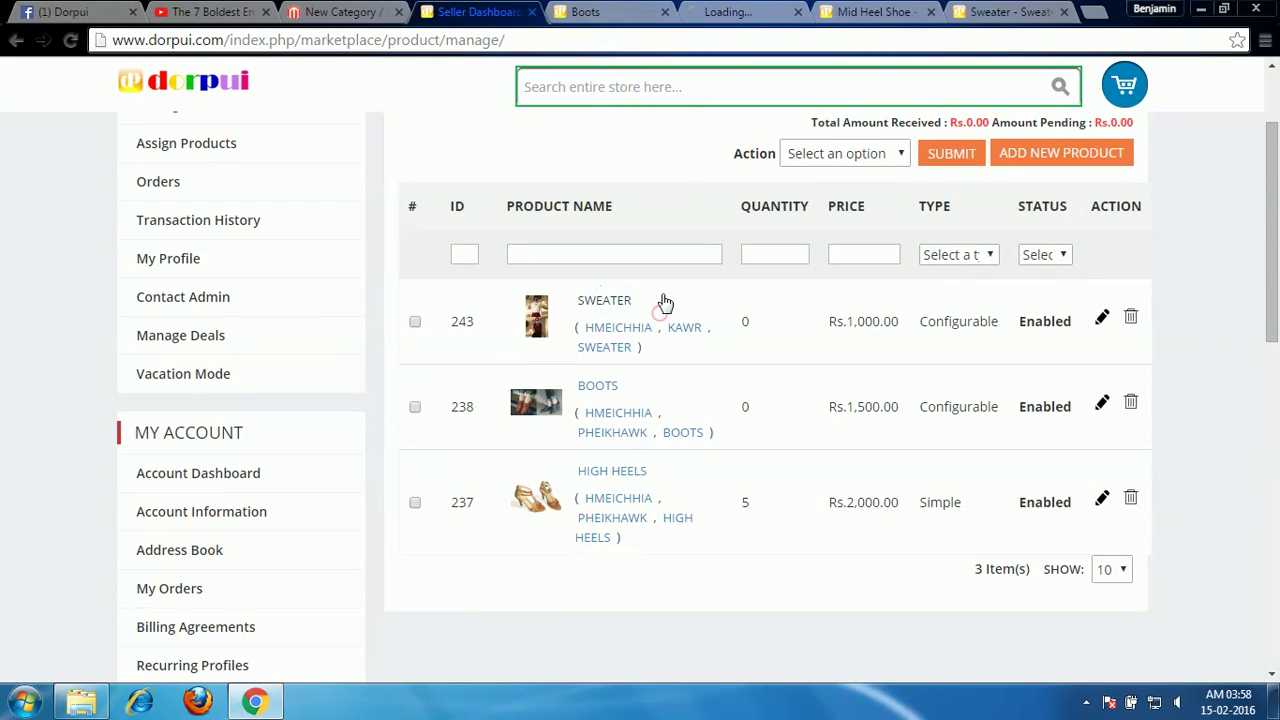
click(752, 11)
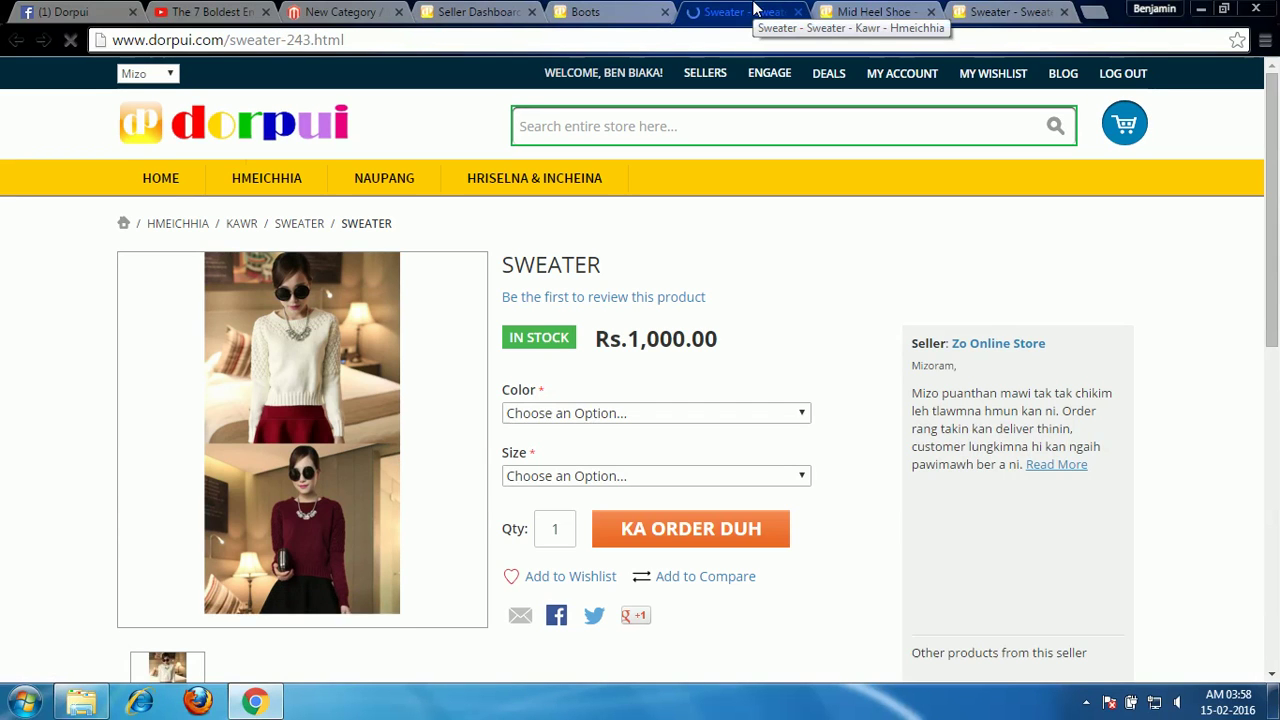
Check which sizes the sweater page offers for the color White and for the color Red.
click(772, 415)
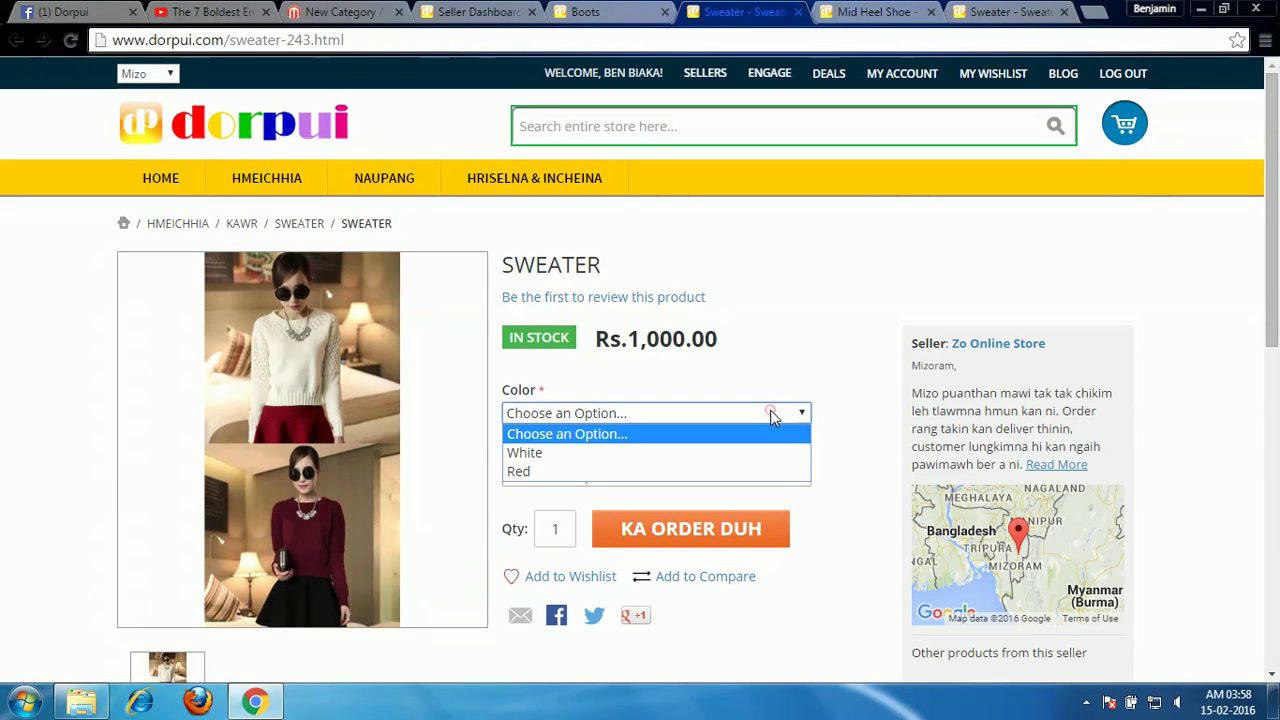
click(760, 451)
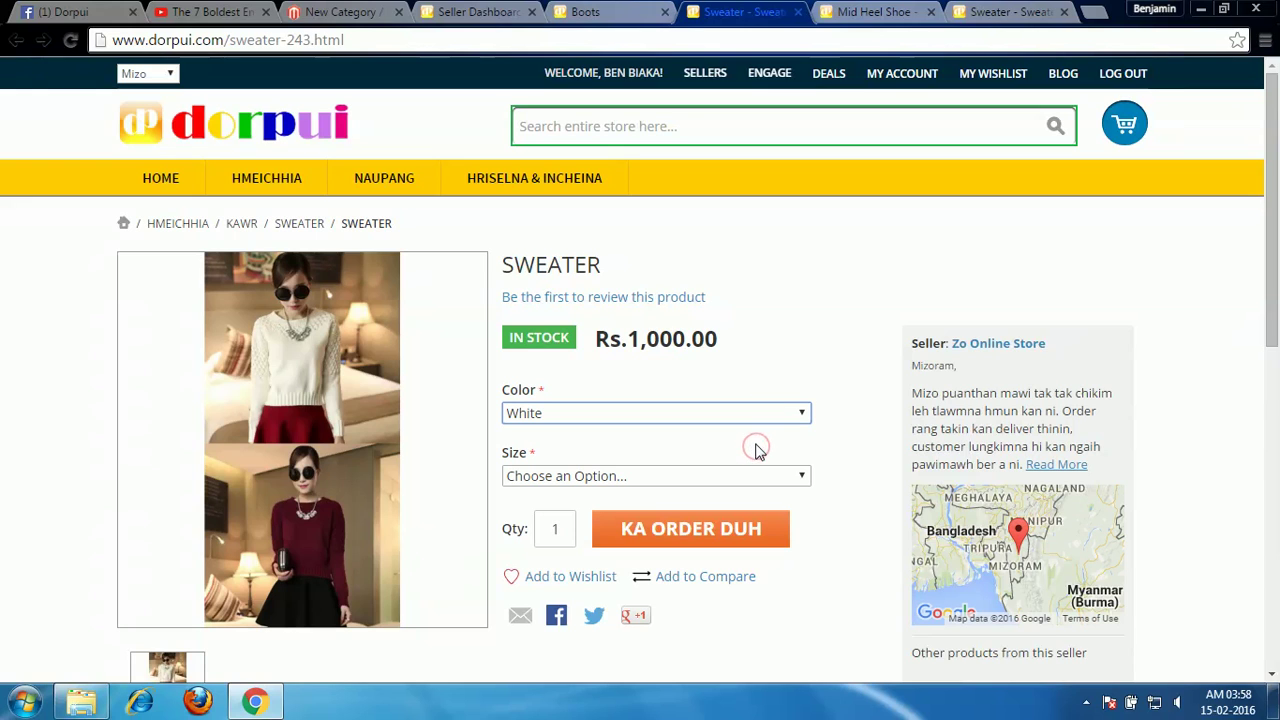
click(760, 475)
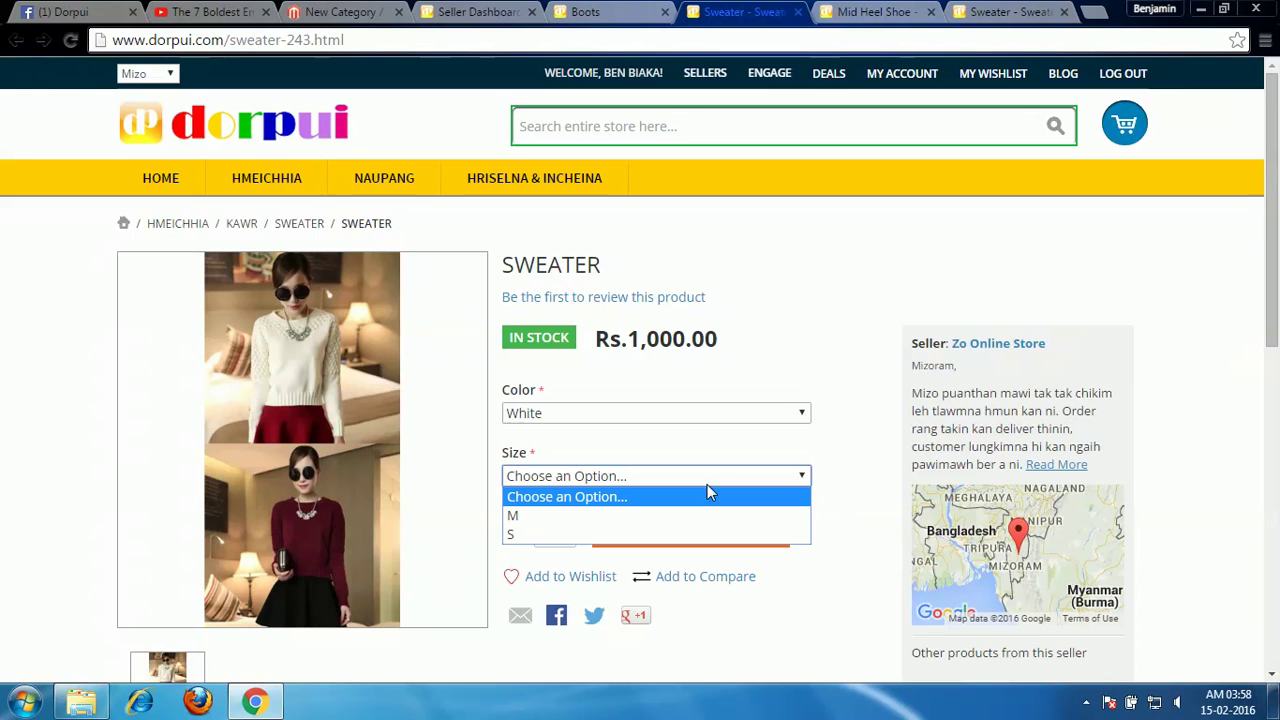
click(708, 449)
click(710, 413)
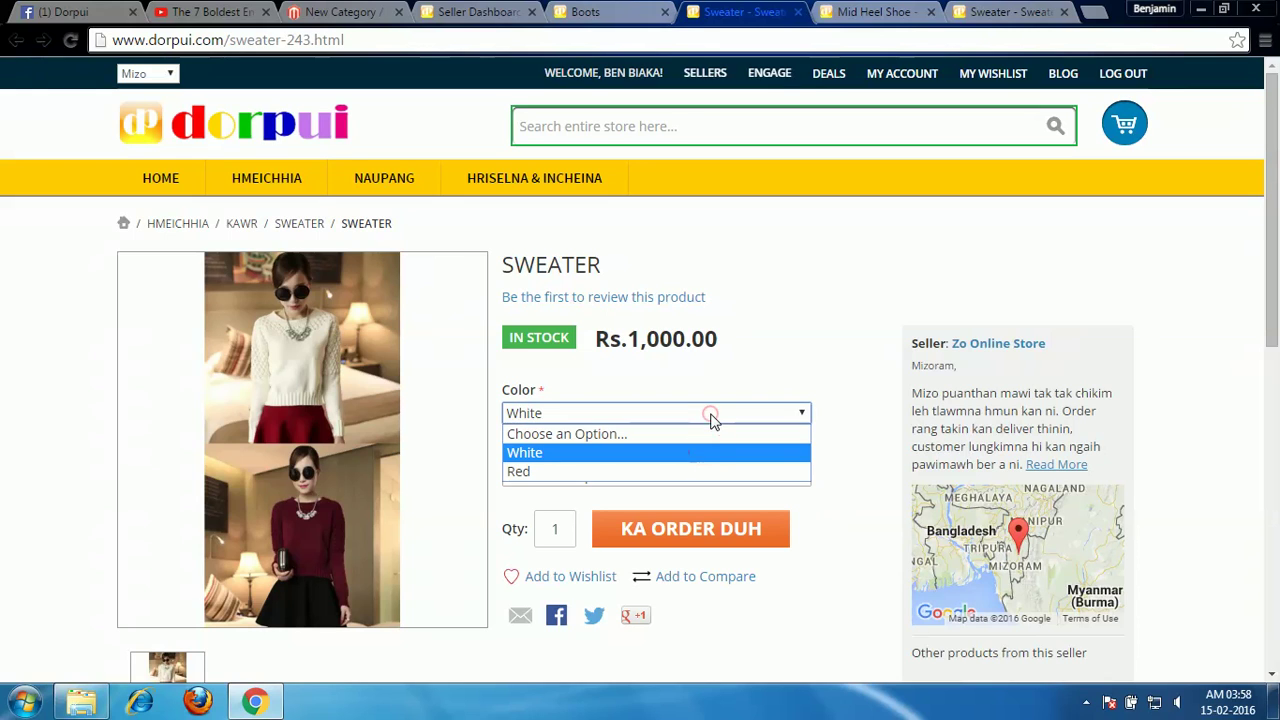
click(686, 470)
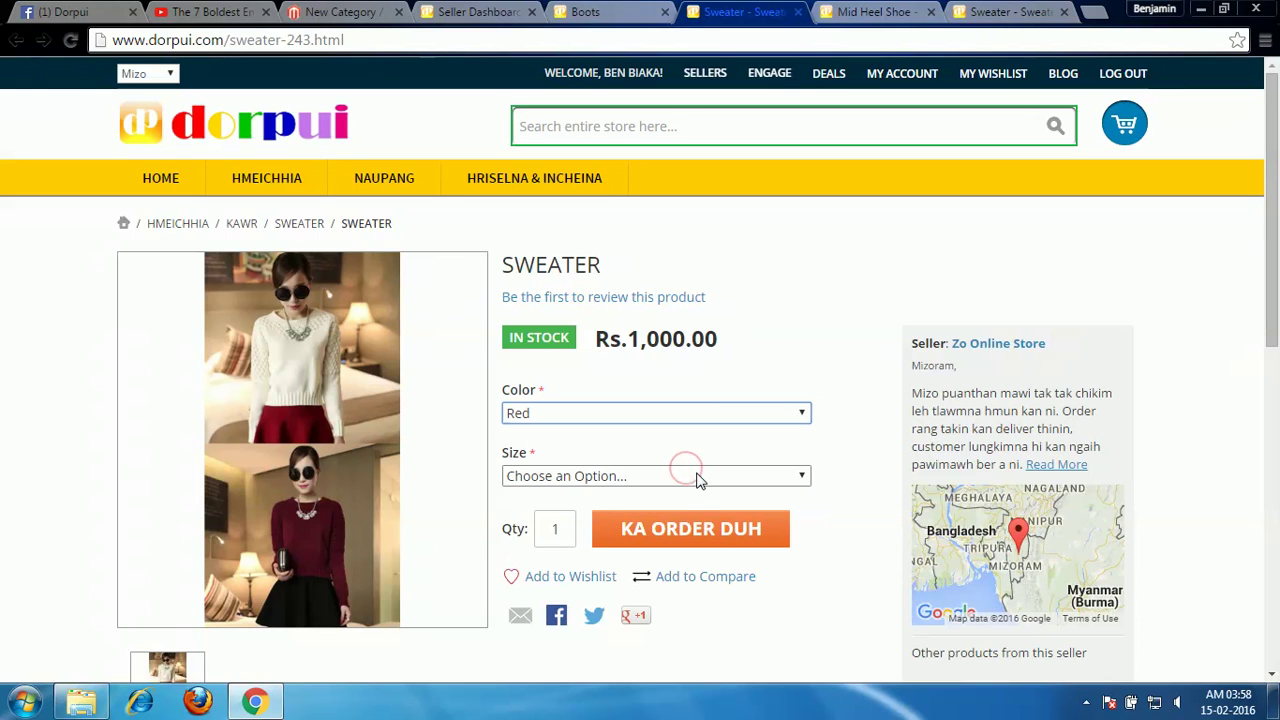
click(700, 477)
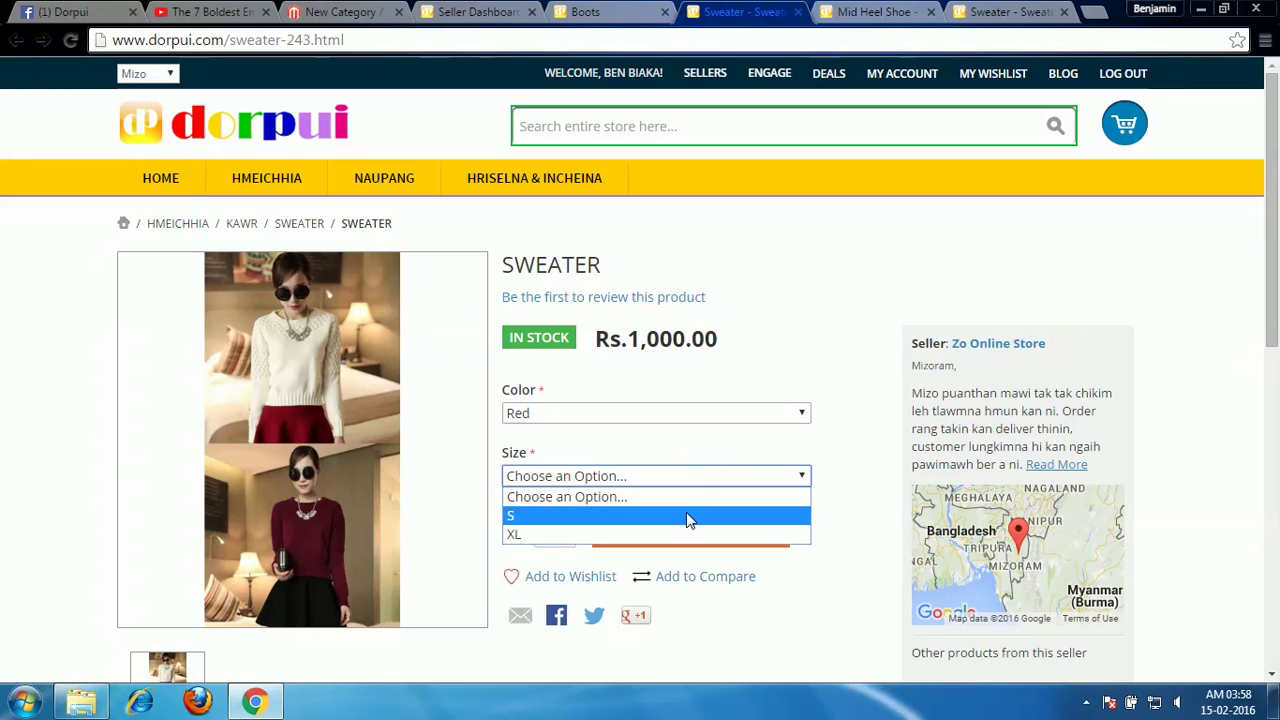
click(698, 446)
click(698, 446)
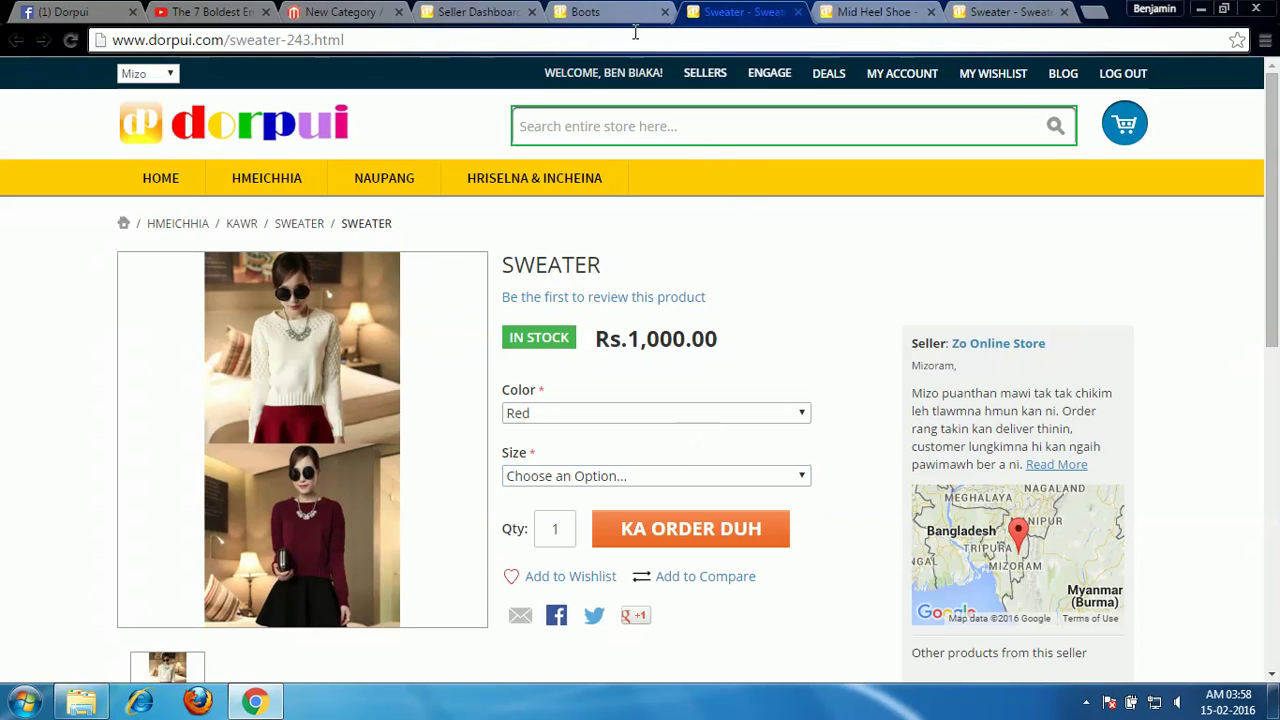
Switch to the Boots page and check which Euro sizes are offered for Brown and for Black.
click(600, 11)
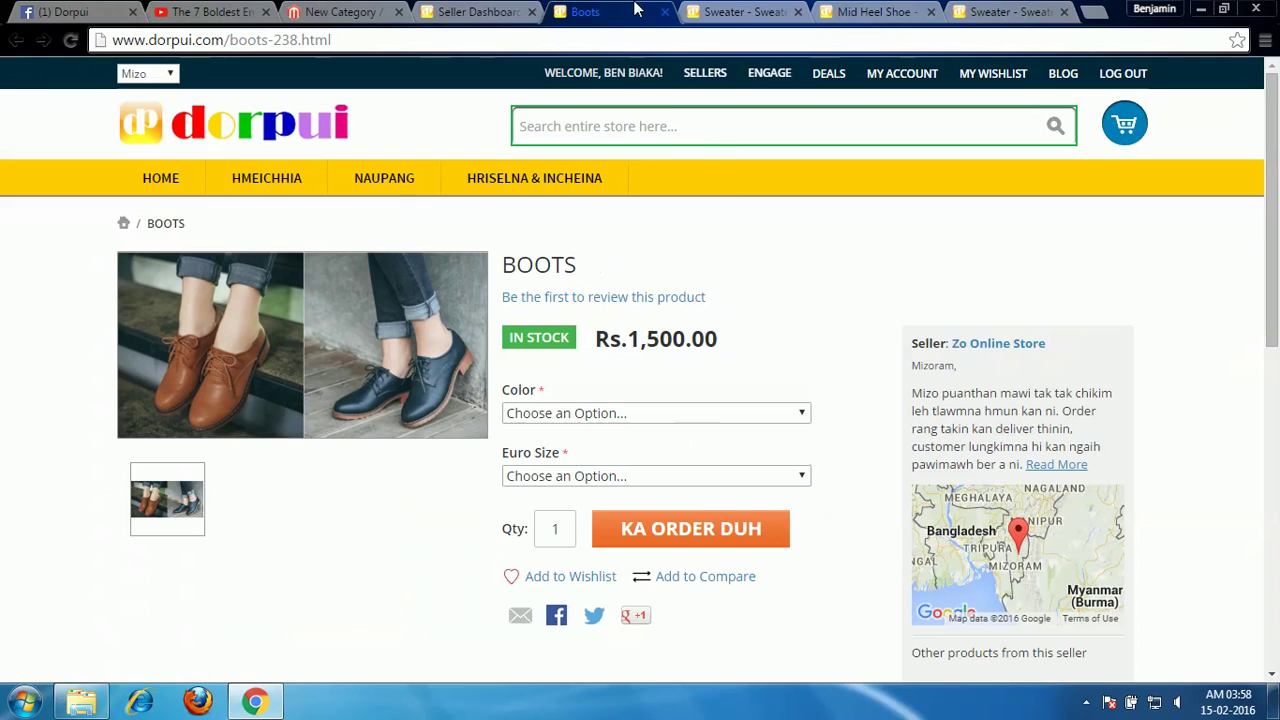
click(640, 418)
click(637, 455)
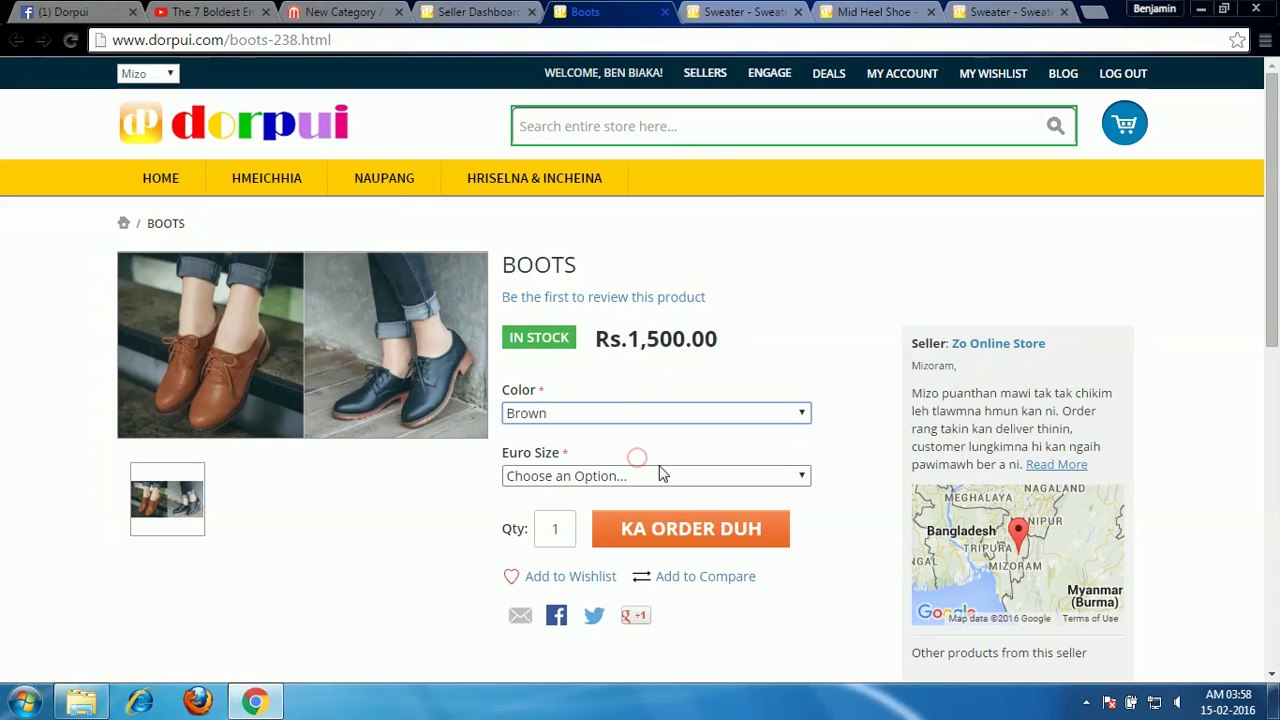
click(658, 474)
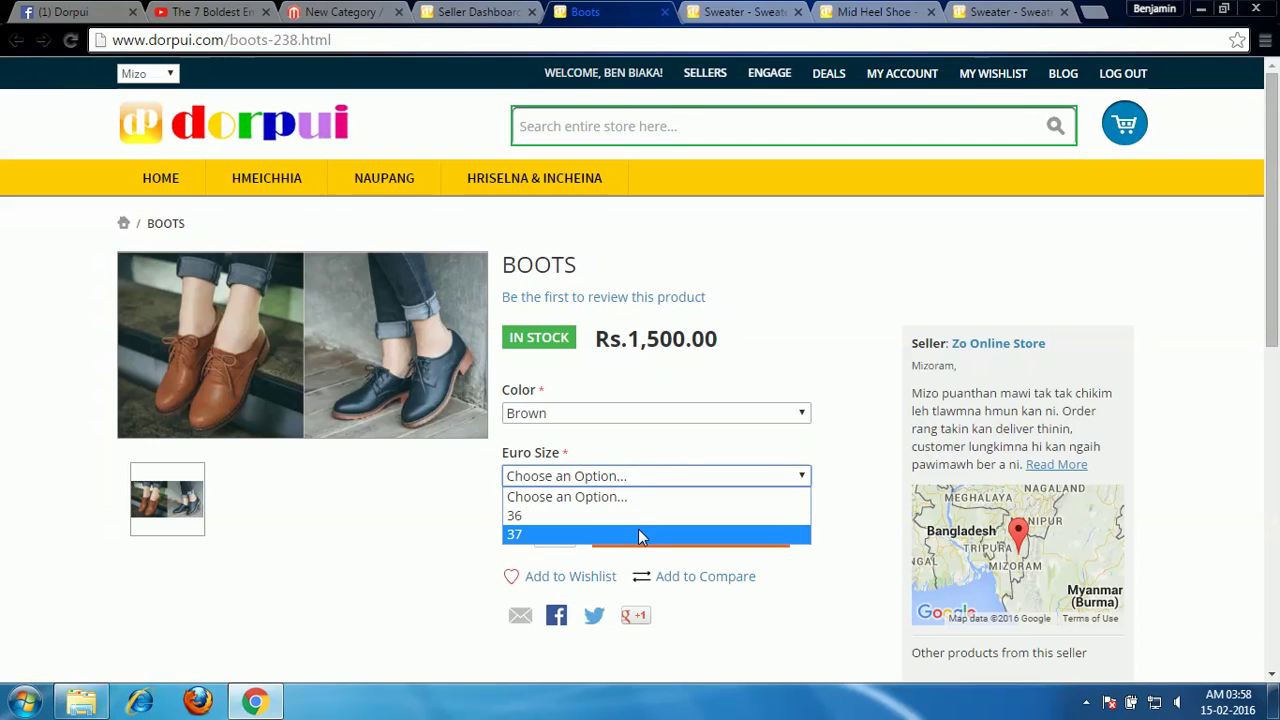
click(658, 474)
click(660, 422)
click(655, 470)
click(659, 476)
click(690, 497)
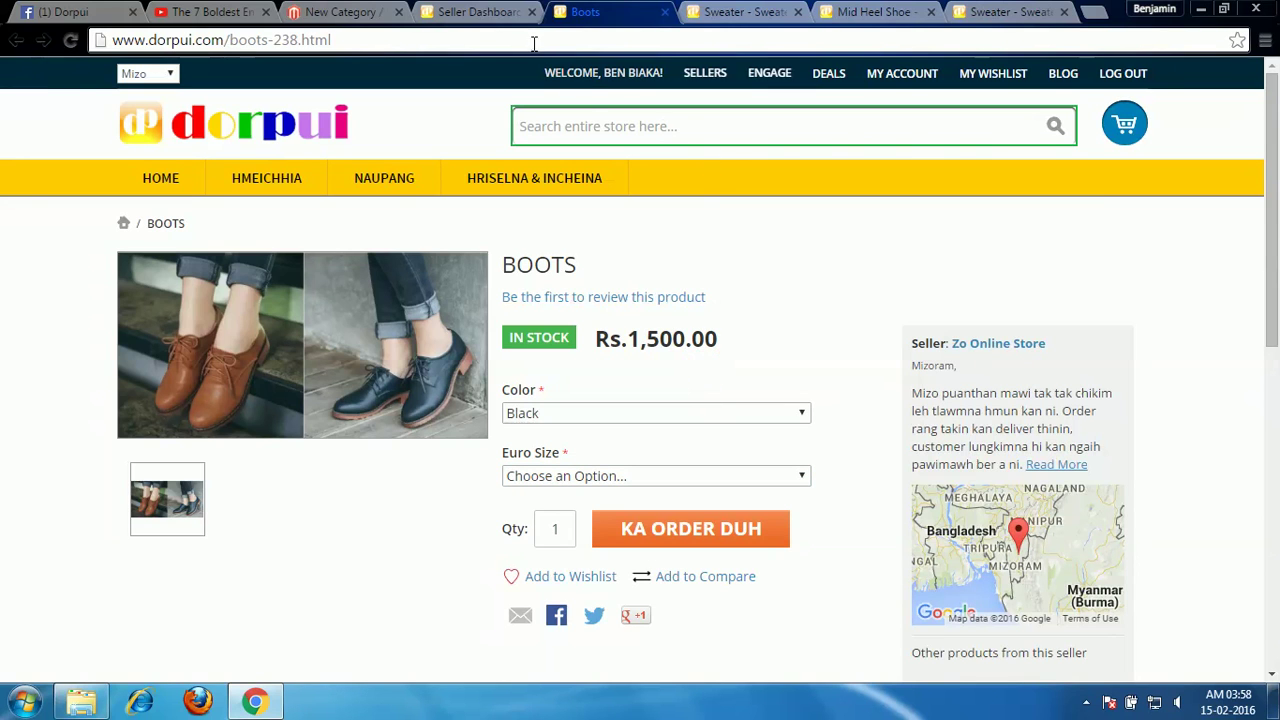
Return to the seller's Manage Products page and review the listed products.
click(478, 12)
scroll(667, 211, up, 3)
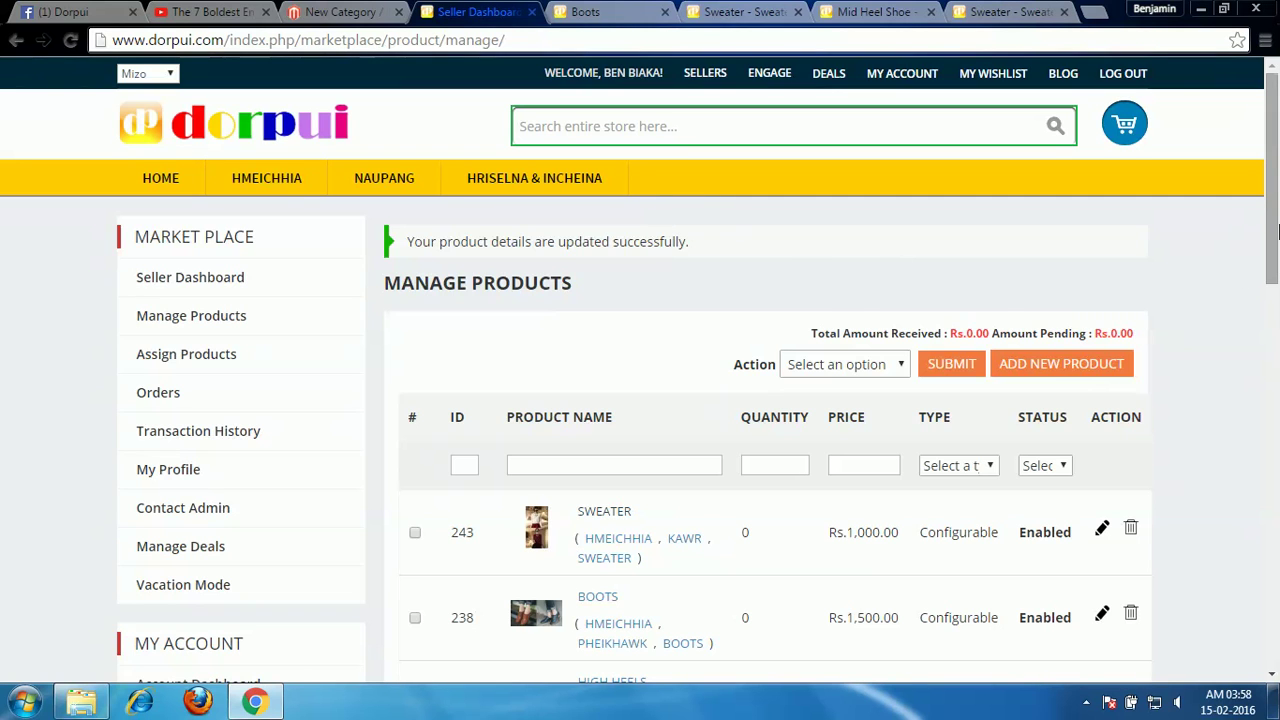
scroll(1277, 231, down, 1)
scroll(1277, 231, up, 1)
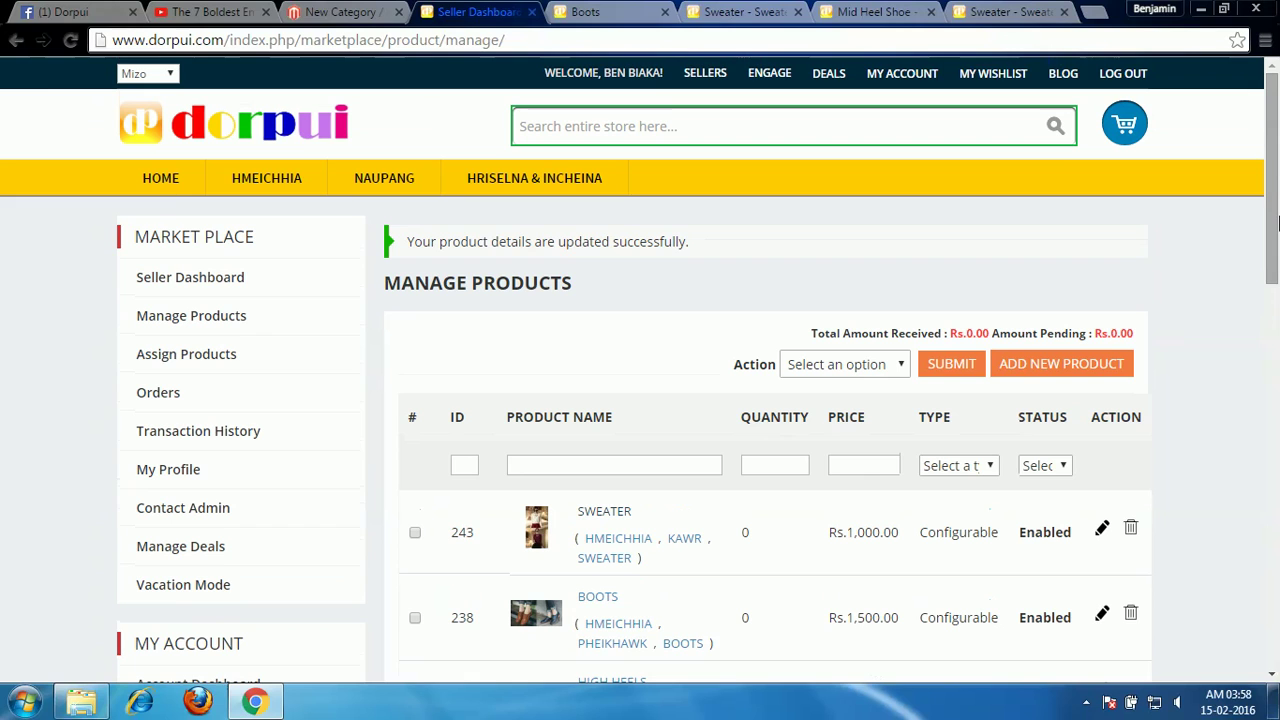
scroll(1277, 222, down, 1)
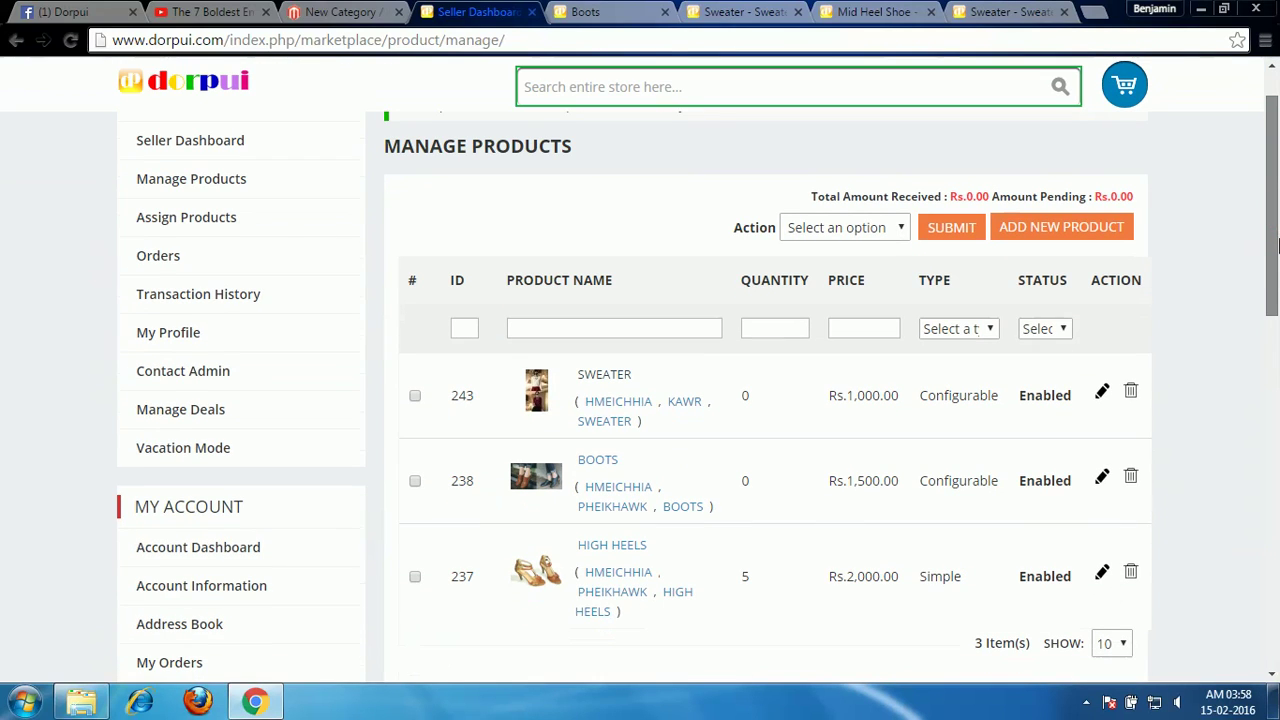